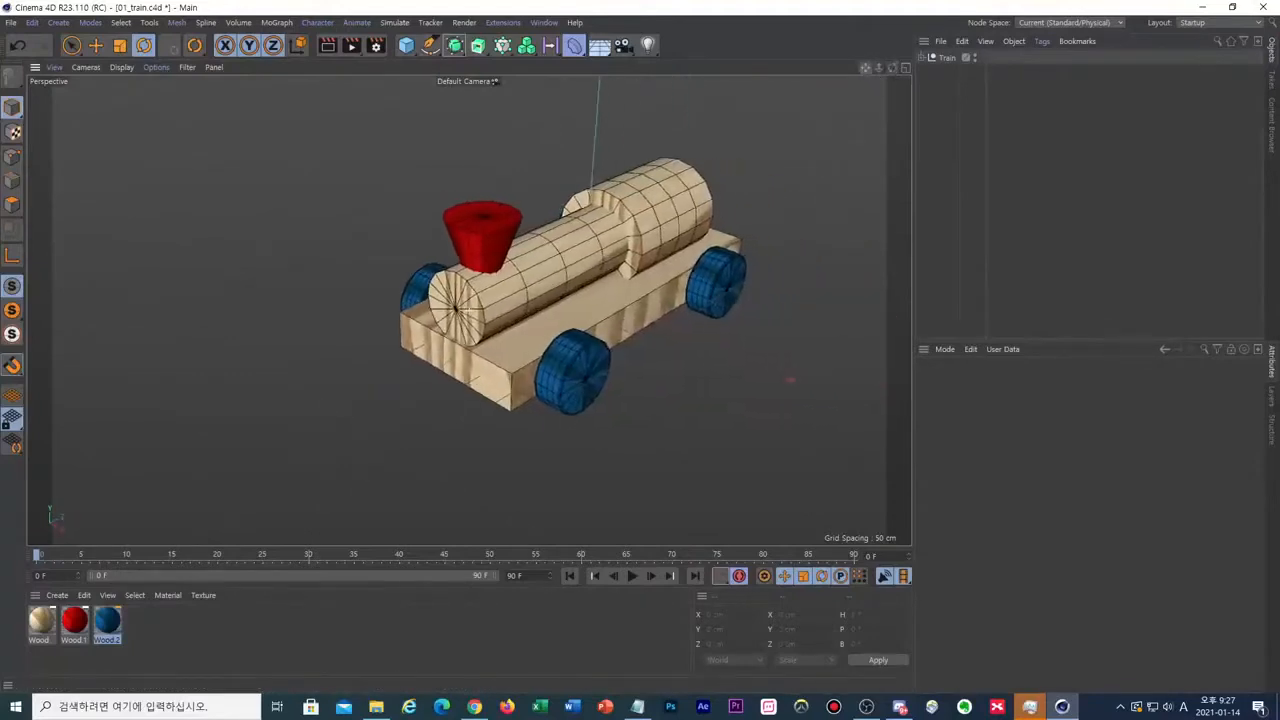
- Switch to Notepad, add the lines "Render" and "렌더링" below the existing notes, and move the notes window clear of the train
{"action": "key", "text": "alt+Tab"}
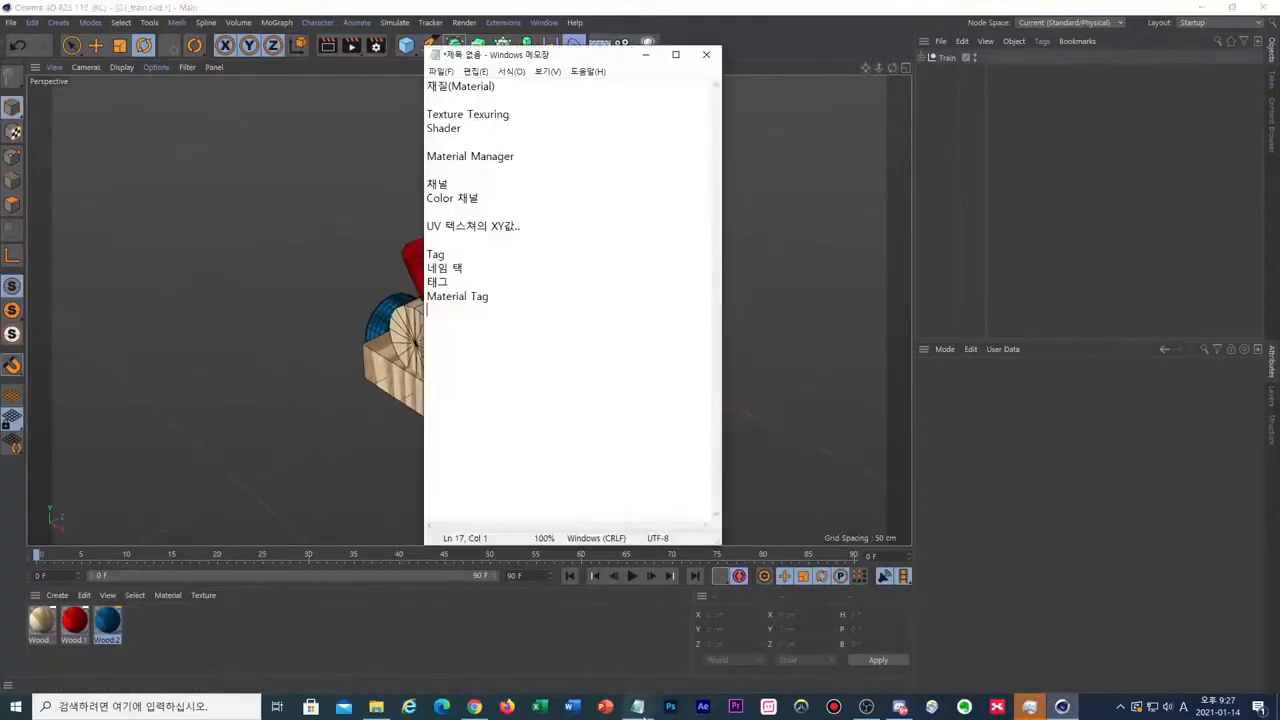
{"action": "key", "text": "Return"}
{"action": "key", "text": "Hangul"}
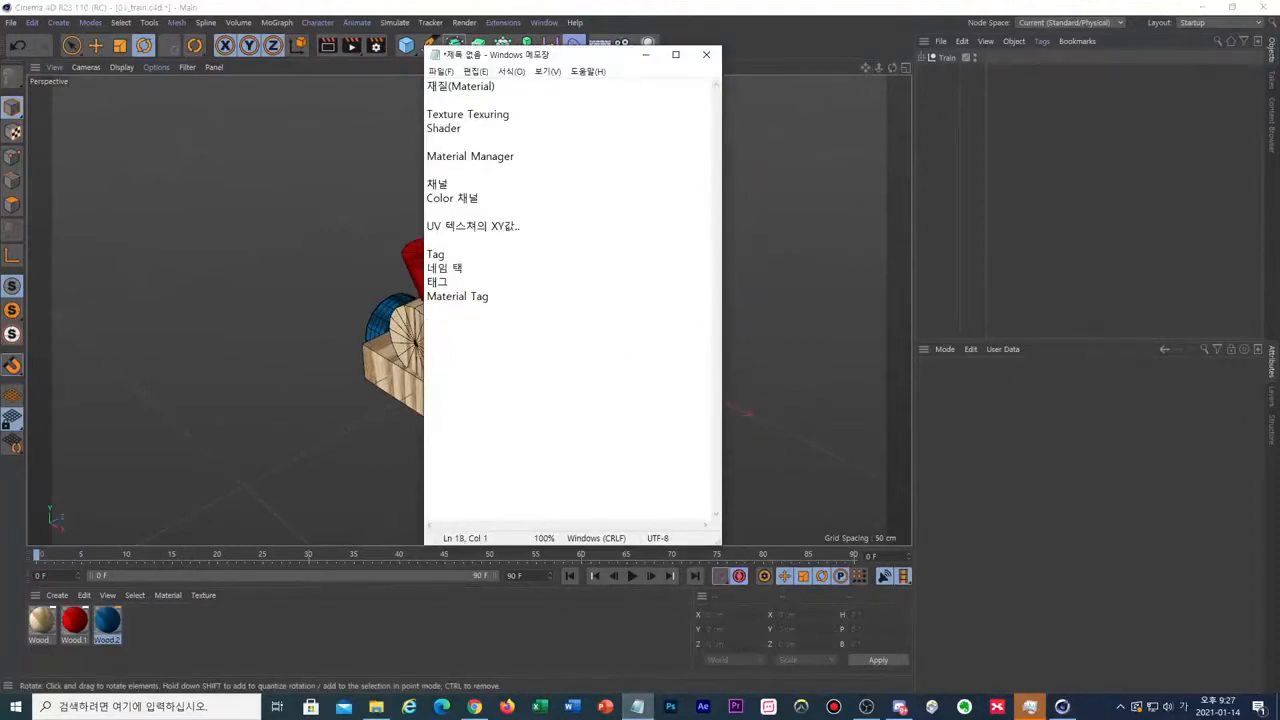
{"action": "key", "text": "Hangul"}
{"action": "type", "text": "Rend"}
{"action": "key", "text": "BackSpace"}
{"action": "key", "text": "BackSpace"}
{"action": "type", "text": "nder"}
{"action": "key", "text": "Return"}
{"action": "key", "text": "Hangul"}
{"action": "type", "text": "렌더링"}
{"action": "left_click_drag", "start_coordinate": [567, 62], "coordinate": [946, 124]}
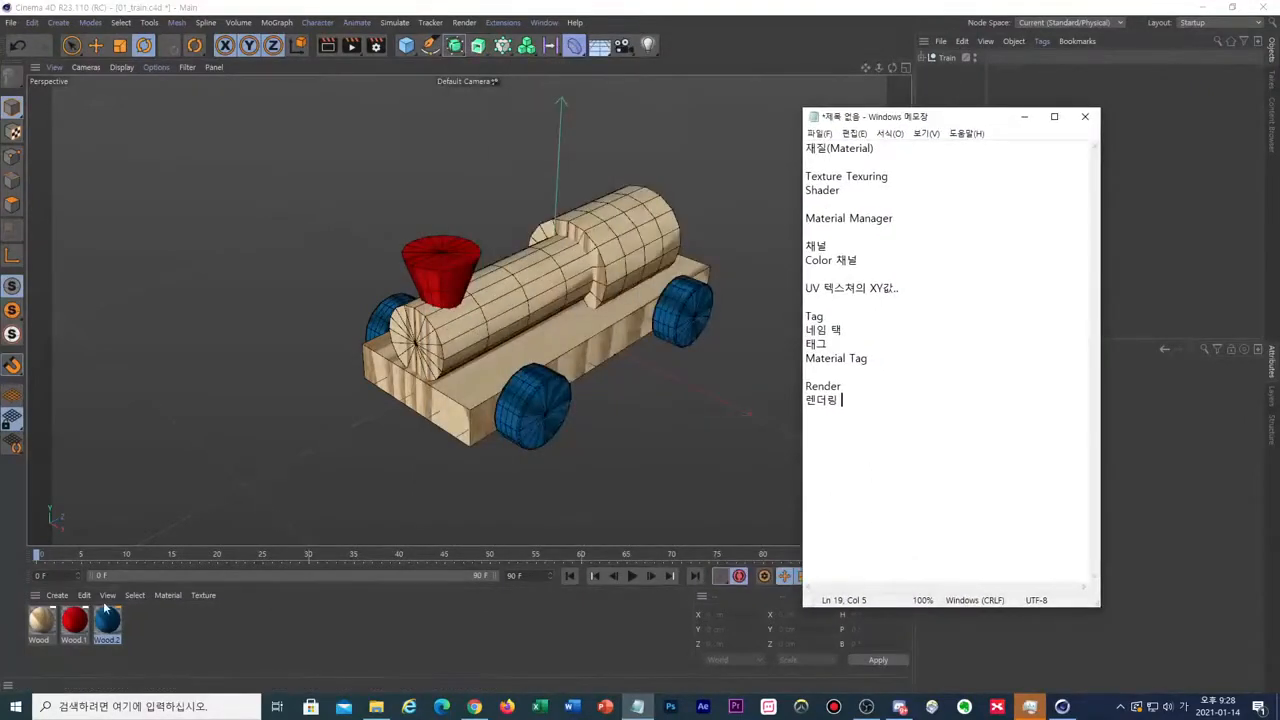
- Duplicate the Wood material and set the copy's color to a yellow with hue 54° and saturation 91%
{"action": "left_click", "coordinate": [45, 621]}
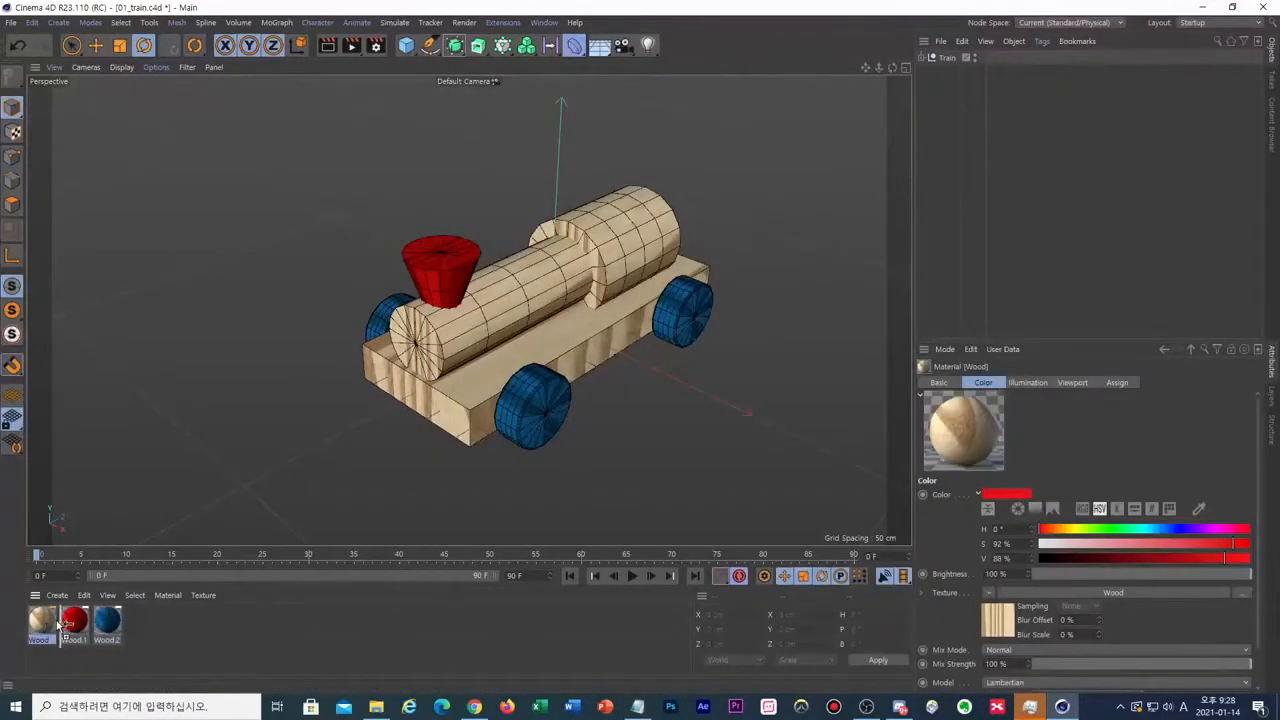
{"action": "left_click_drag", "start_coordinate": [62, 625], "coordinate": [72, 622], "text": "ctrl"}
{"action": "double_click", "coordinate": [73, 621]}
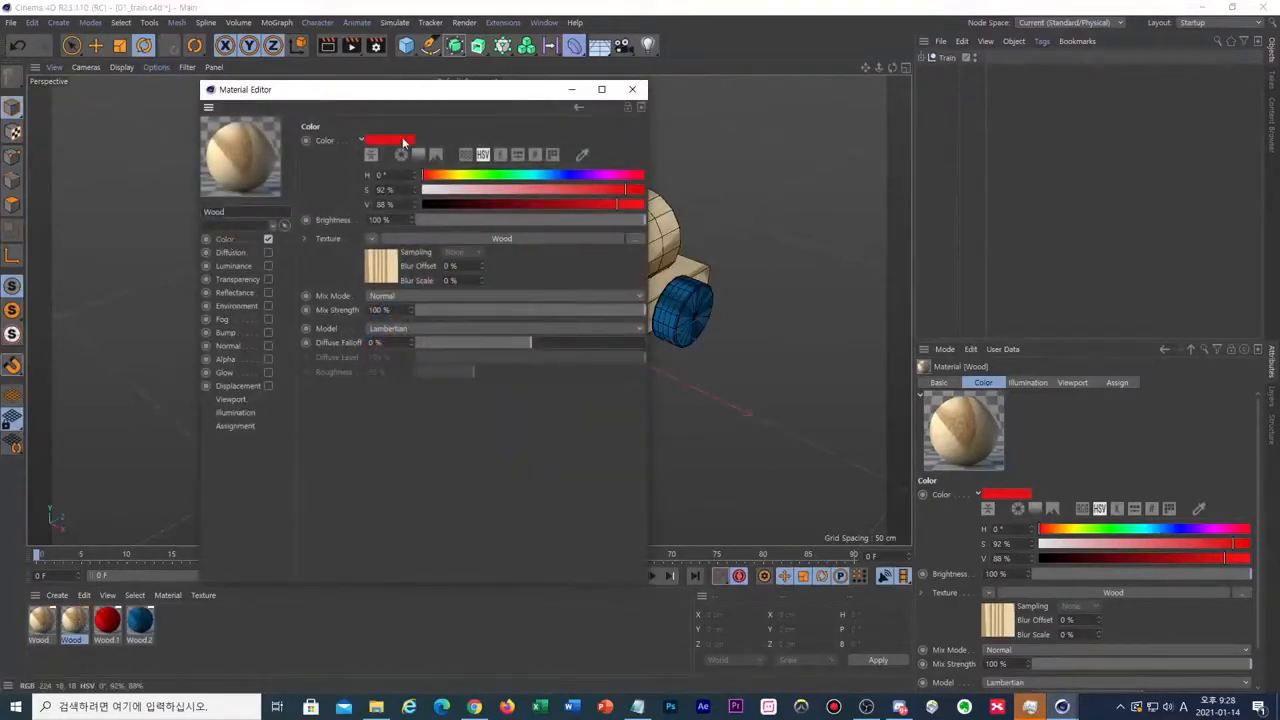
{"action": "left_click", "coordinate": [458, 177]}
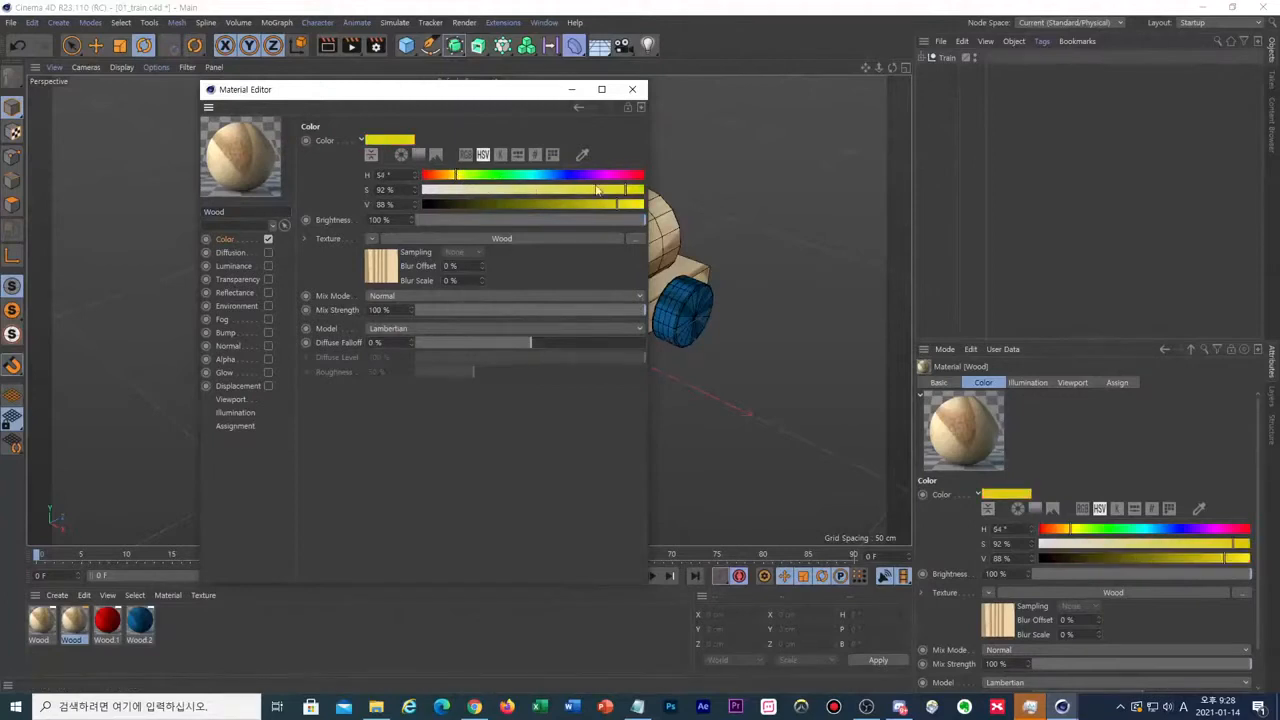
{"action": "left_click", "coordinate": [624, 187]}
- Examine the color picker's spectrum, color wheel and HSV modes for the duplicated Wood material, and close the material editor
{"action": "left_click", "coordinate": [406, 141]}
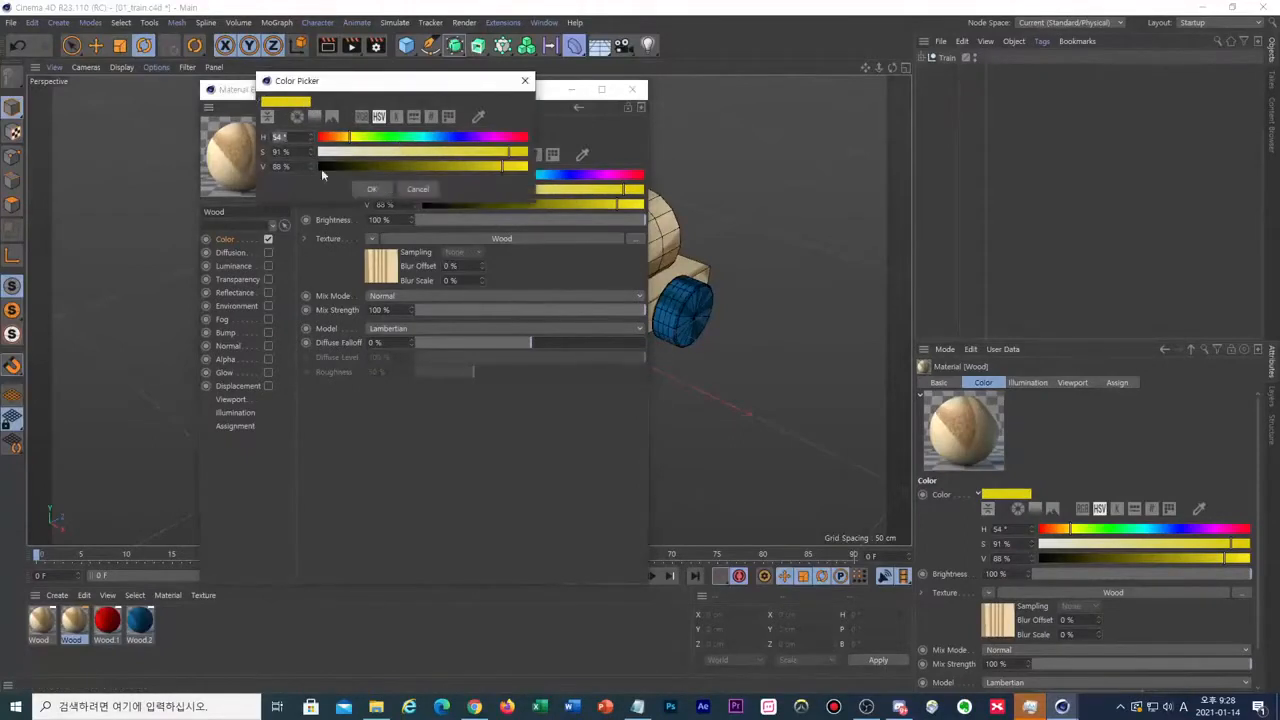
{"action": "left_click", "coordinate": [315, 118]}
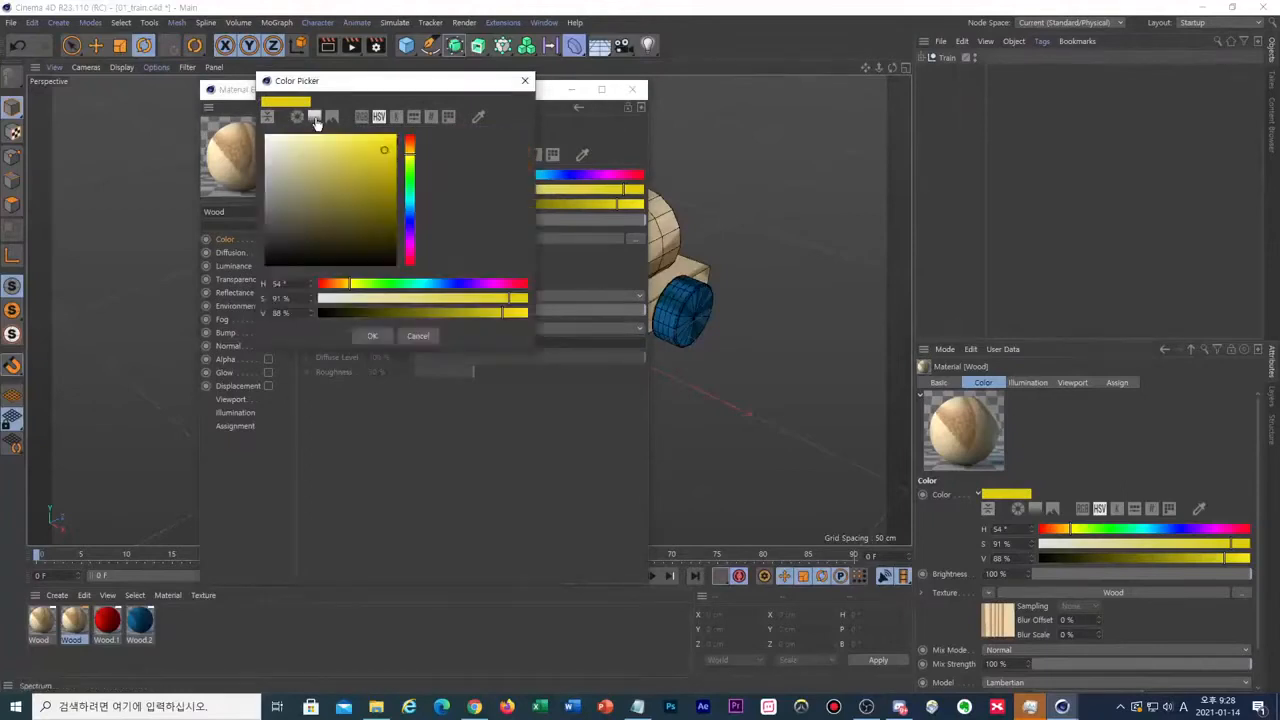
{"action": "left_click_drag", "start_coordinate": [337, 81], "coordinate": [375, 98]}
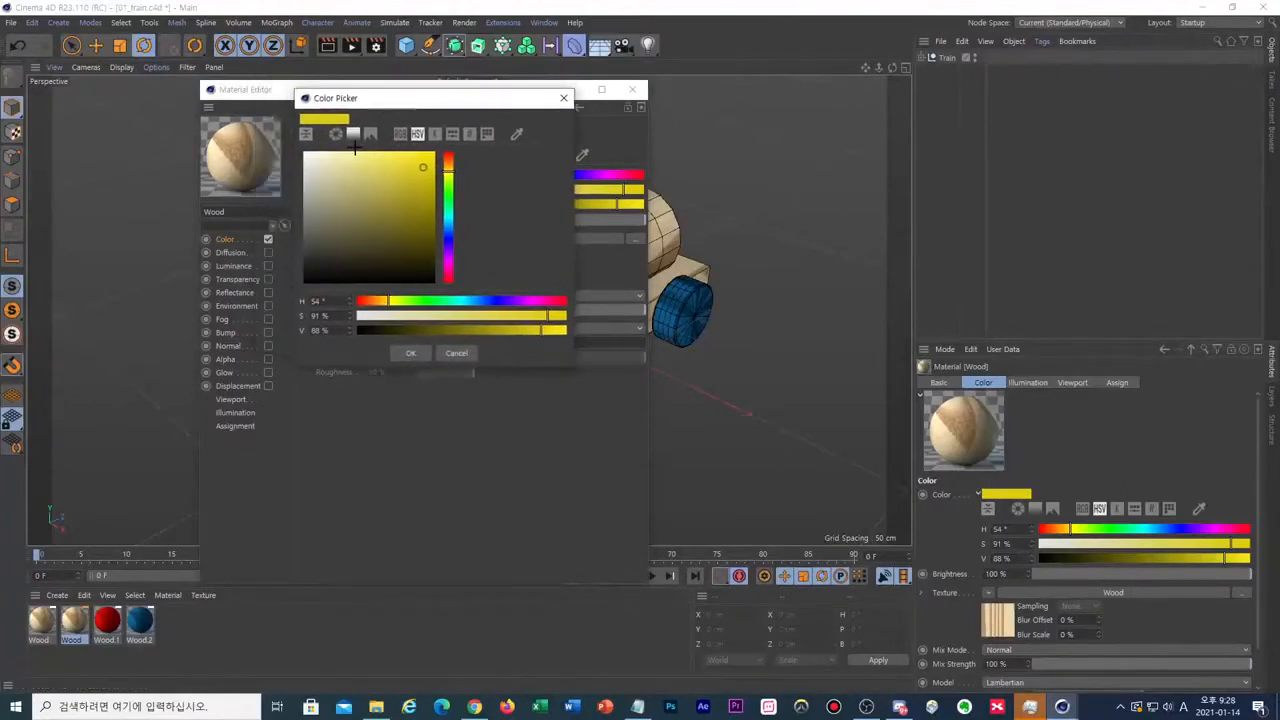
{"action": "left_click", "coordinate": [353, 135]}
{"action": "left_click", "coordinate": [355, 136]}
{"action": "left_click", "coordinate": [333, 136]}
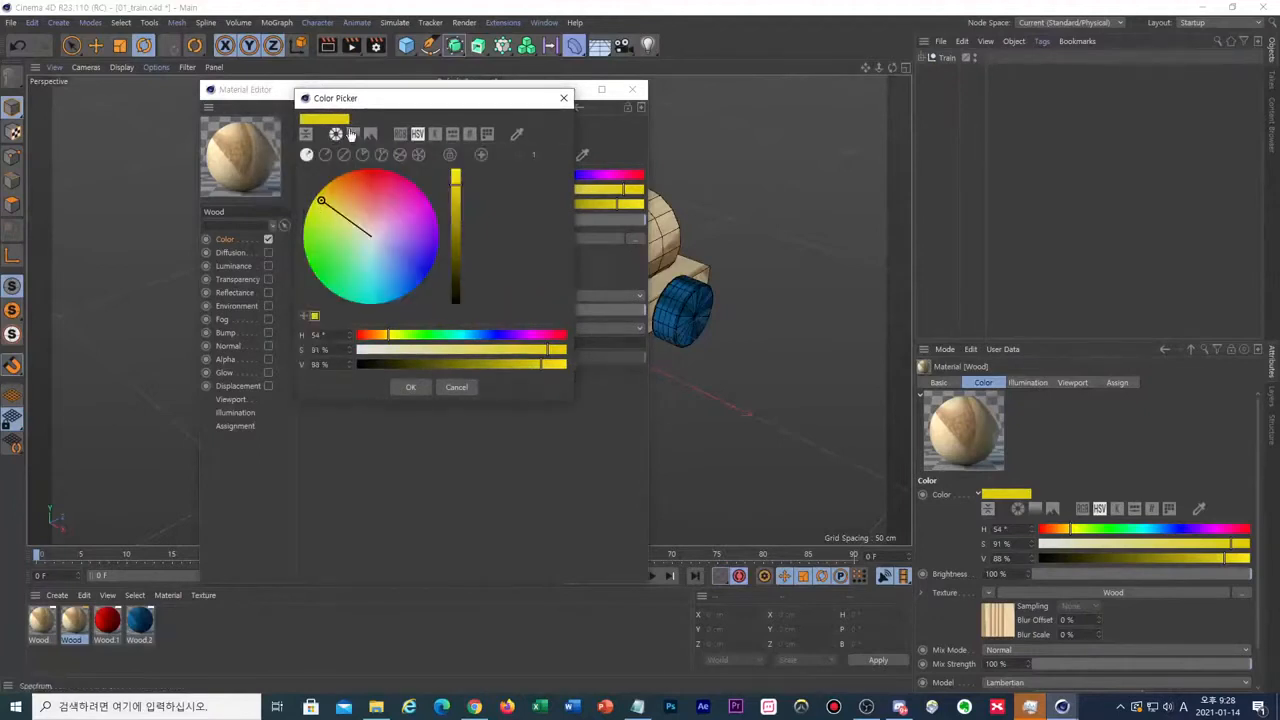
{"action": "left_click", "coordinate": [353, 135]}
{"action": "left_click", "coordinate": [337, 137]}
{"action": "left_click", "coordinate": [418, 135]}
{"action": "left_click", "coordinate": [417, 136]}
{"action": "left_click", "coordinate": [336, 135]}
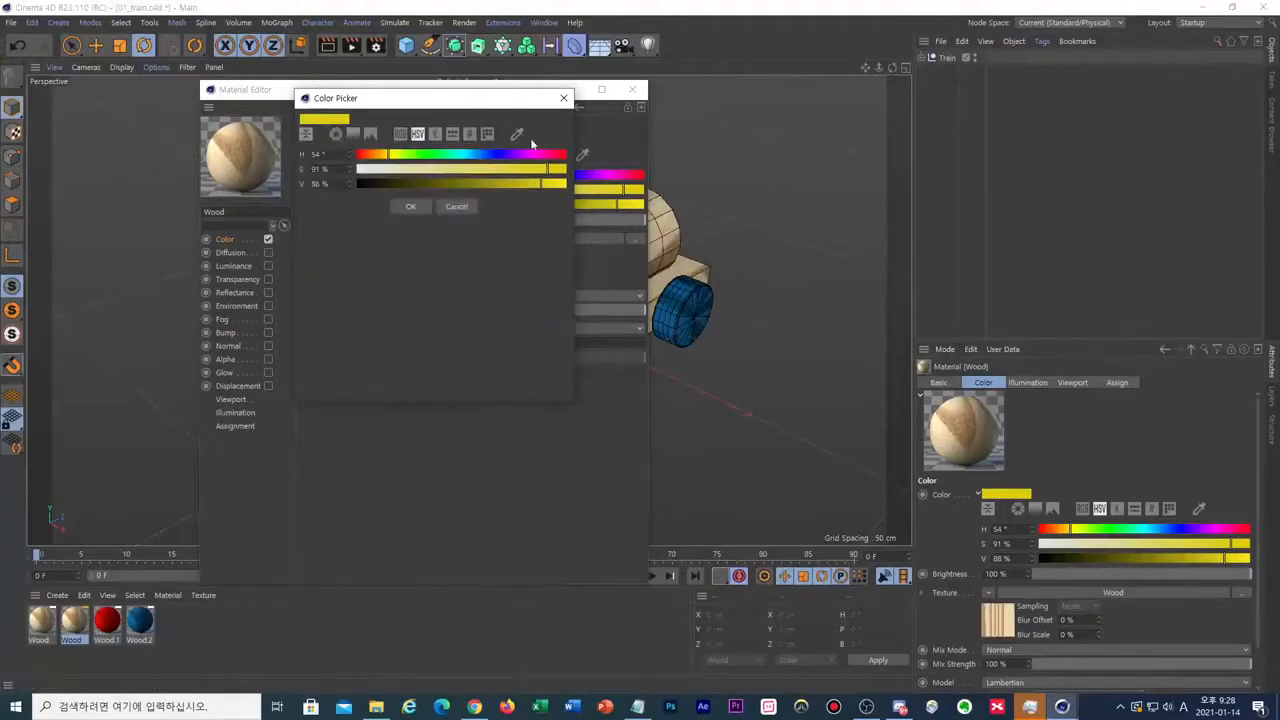
{"action": "left_click", "coordinate": [563, 98]}
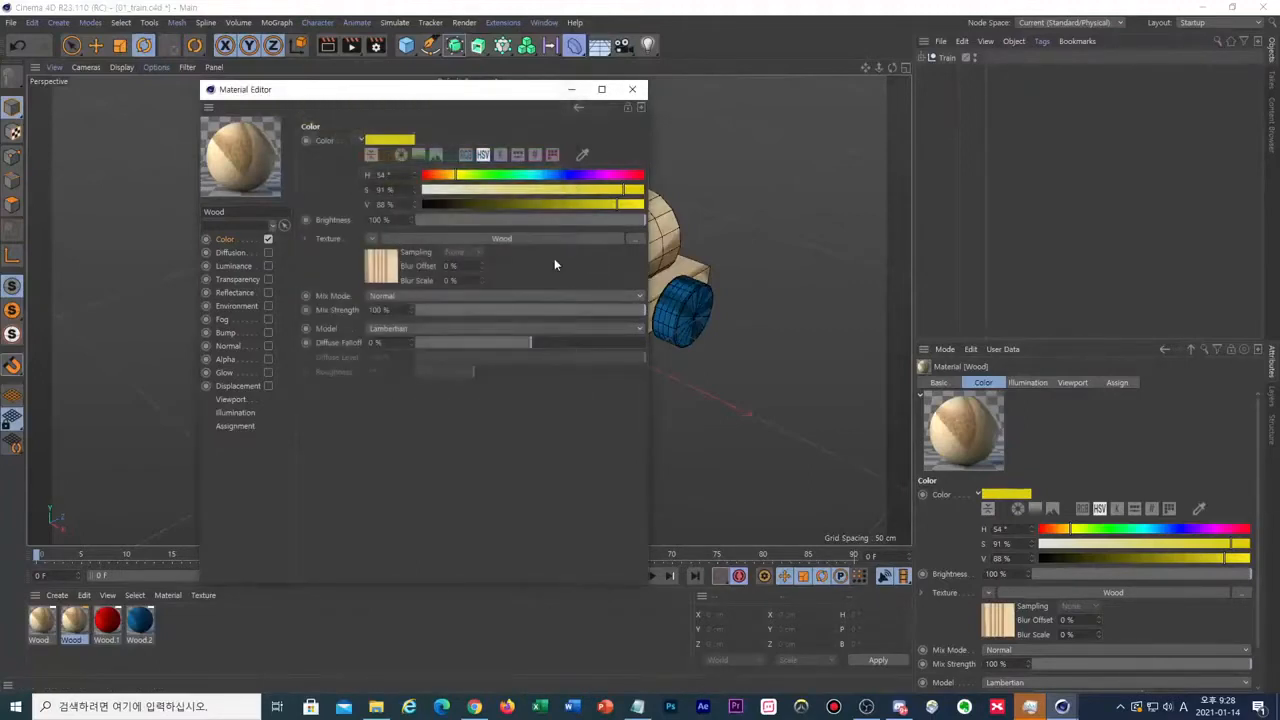
{"action": "left_click", "coordinate": [635, 91]}
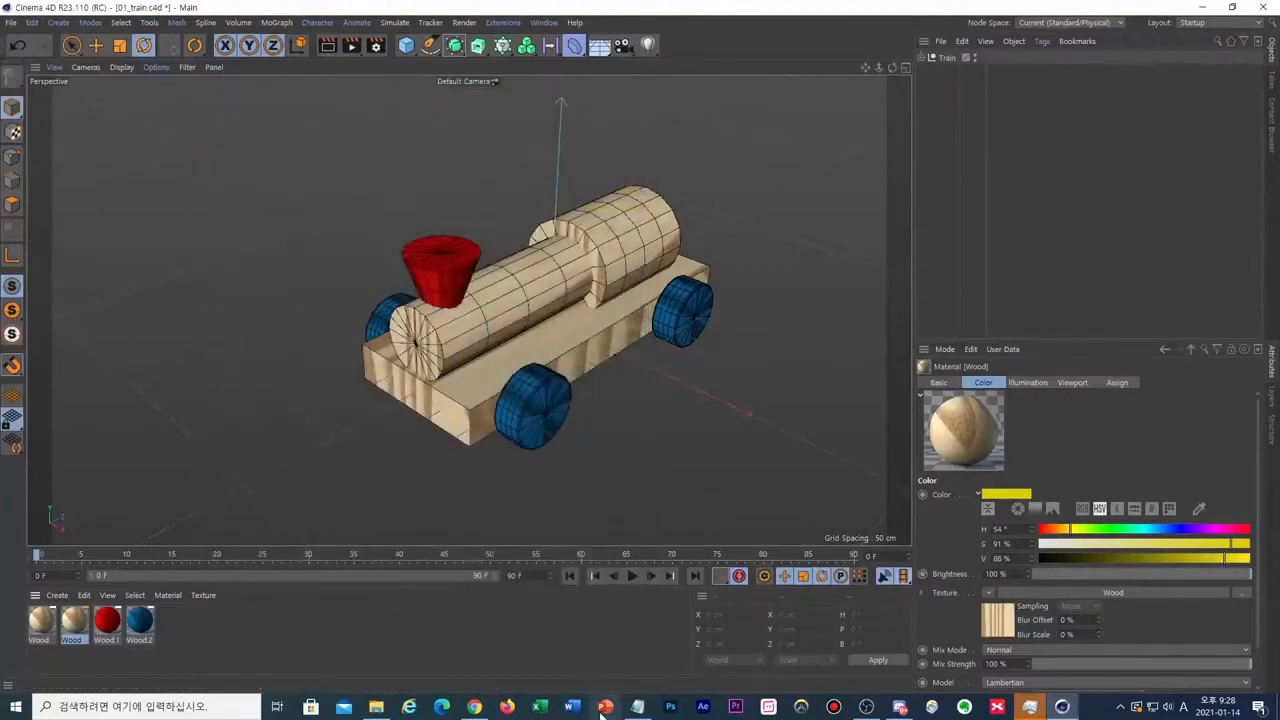
- Switch to Notepad, add the line "이미지/동영상" under the rendering notes, and return to Cinema 4D
{"action": "left_click", "coordinate": [637, 707]}
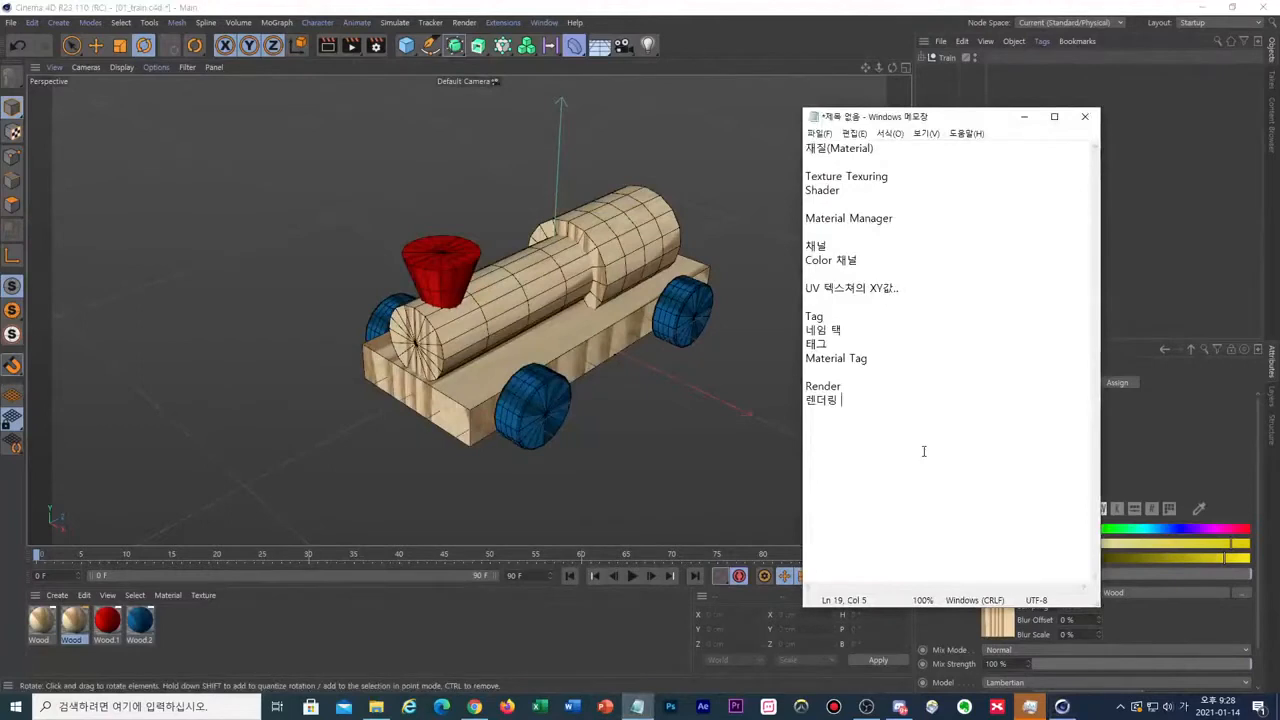
{"action": "key", "text": "Return"}
{"action": "type", "text": "이미지/동영상"}
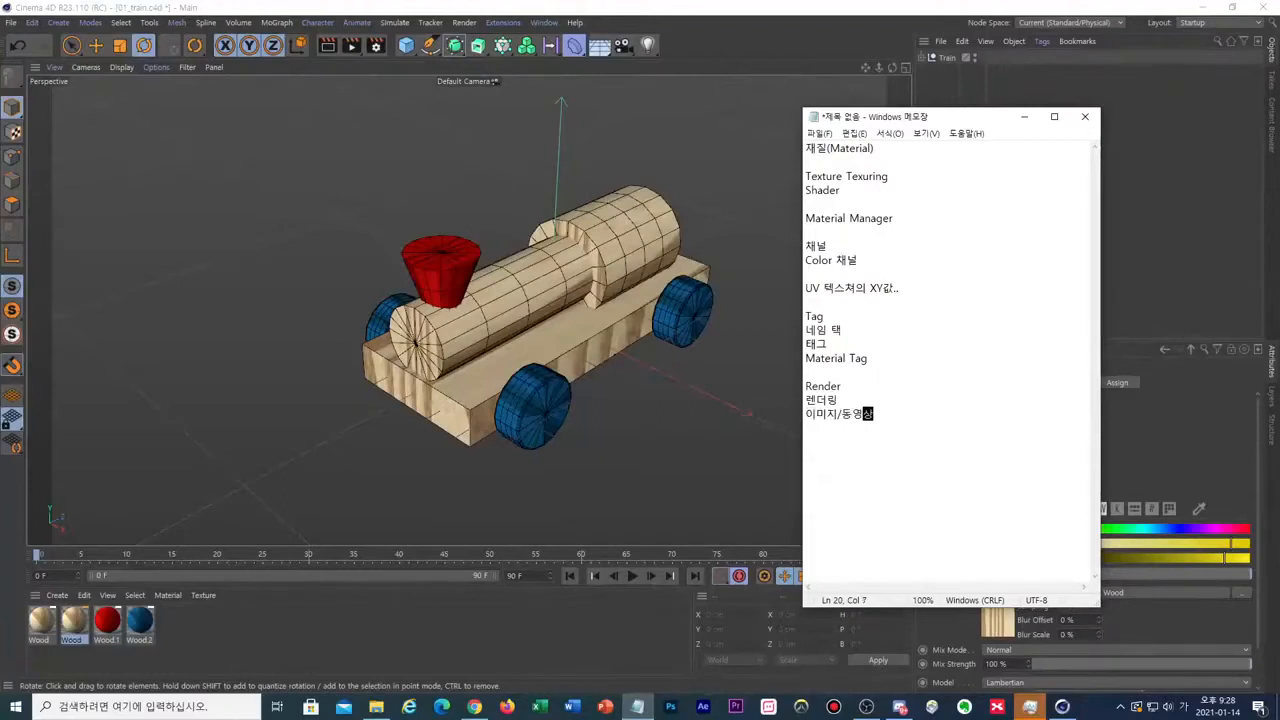
{"action": "left_click", "coordinate": [643, 188]}
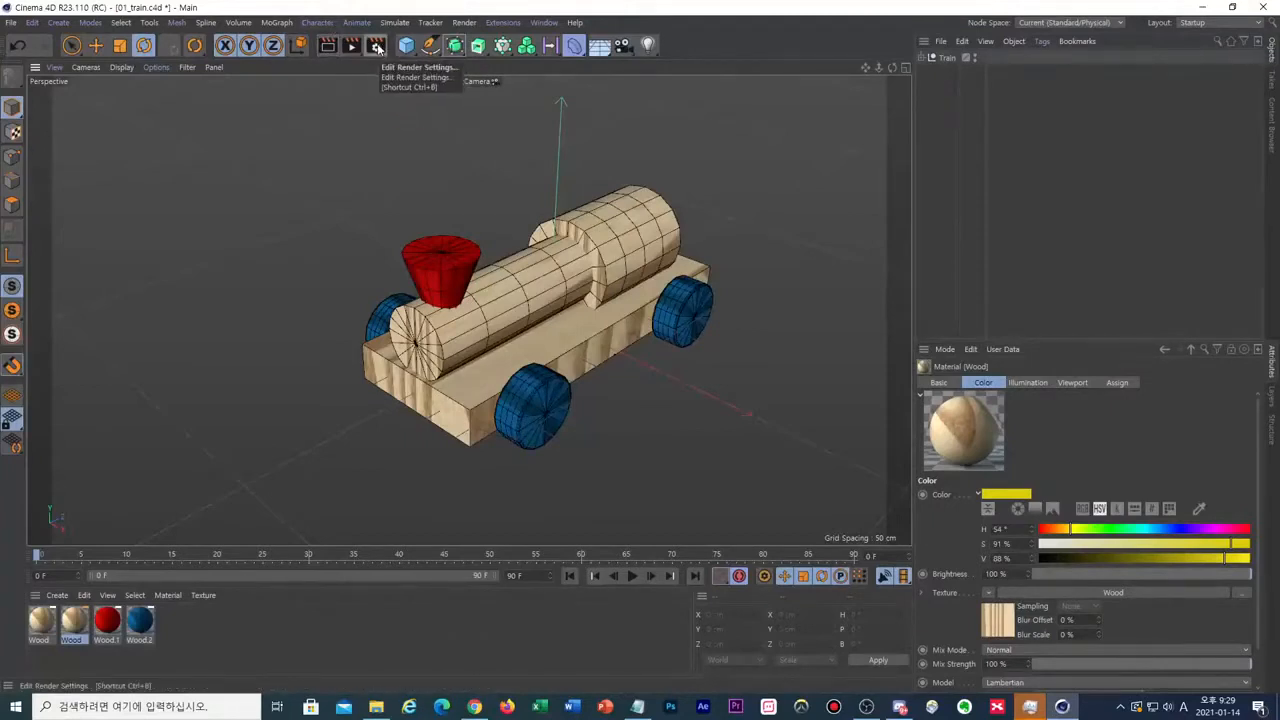
- Open the render settings and examine the output size fields and the film/video and print presets
{"action": "left_click", "coordinate": [464, 22]}
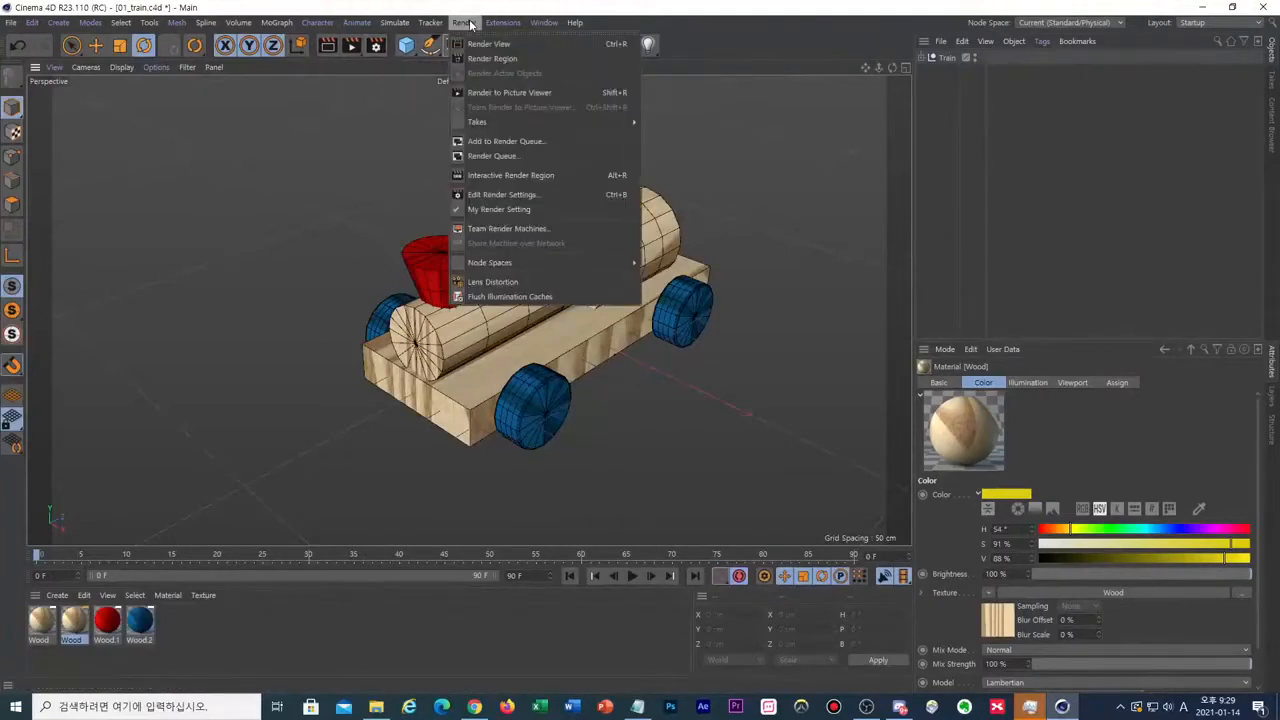
{"action": "left_click", "coordinate": [557, 194]}
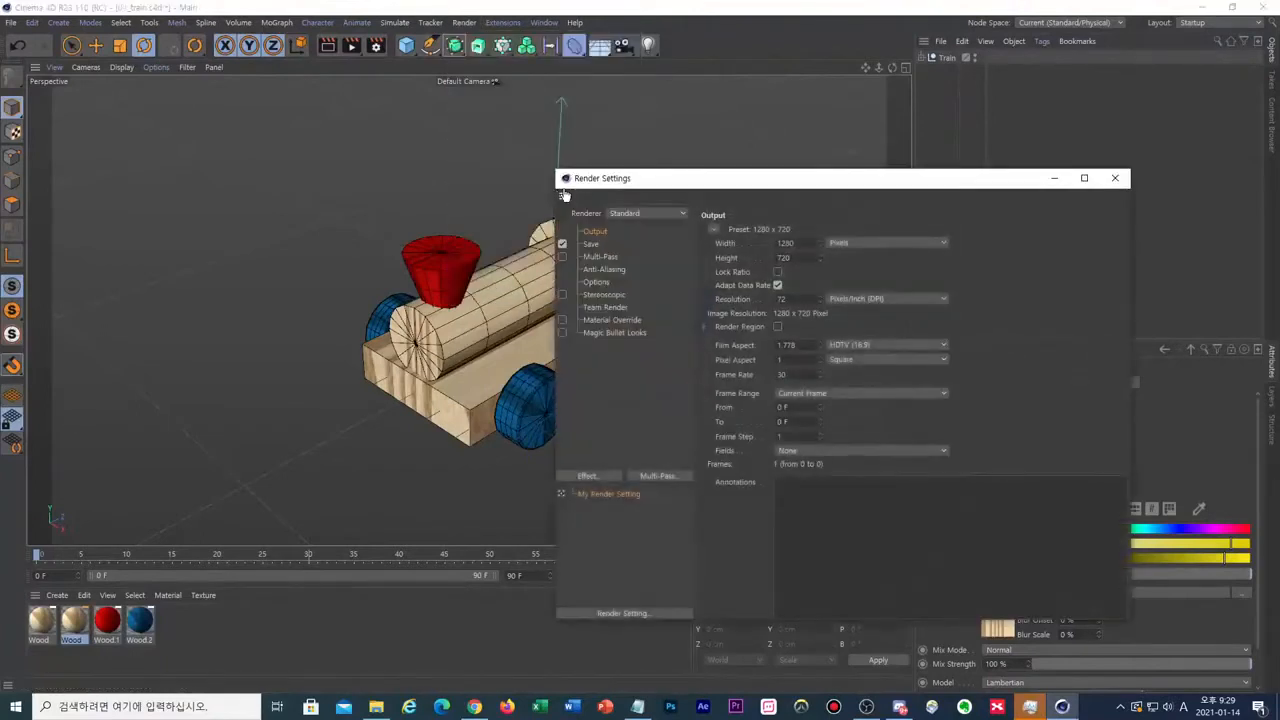
{"action": "left_click_drag", "start_coordinate": [630, 179], "coordinate": [410, 98]}
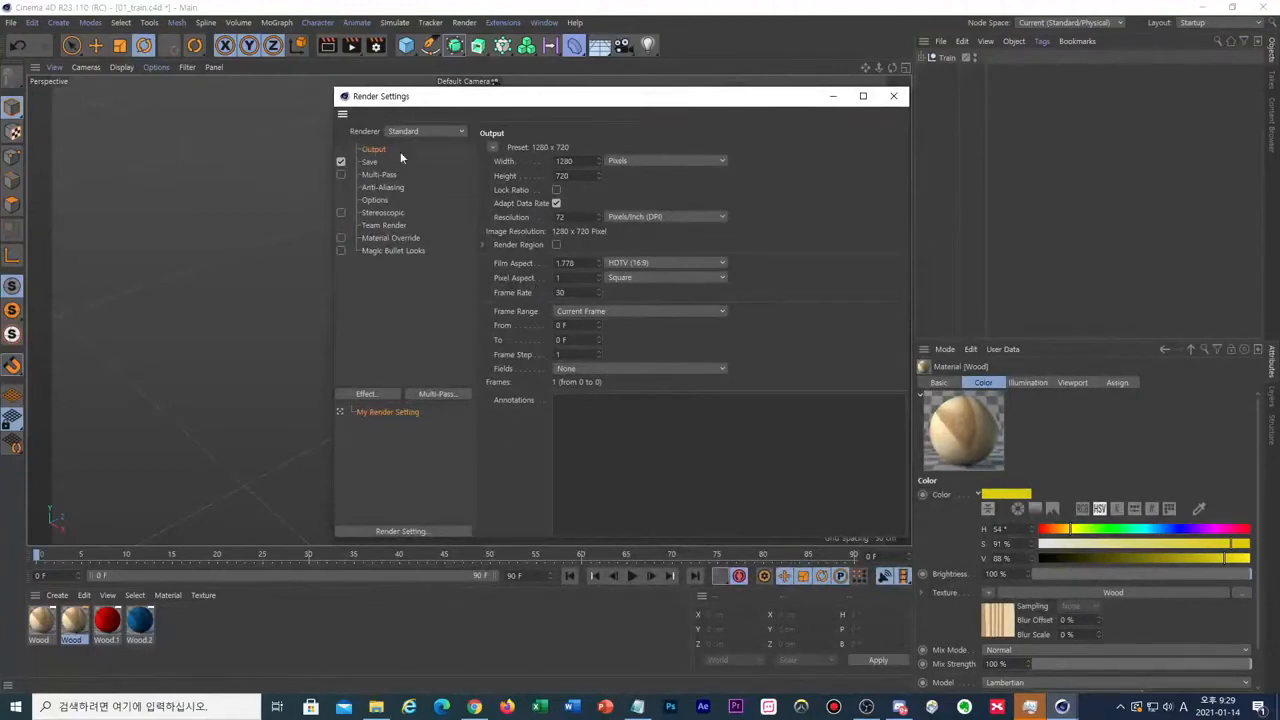
{"action": "left_click", "coordinate": [455, 132]}
{"action": "left_click", "coordinate": [453, 151]}
{"action": "double_click", "coordinate": [569, 161]}
{"action": "key", "text": "Tab"}
{"action": "left_click", "coordinate": [491, 146]}
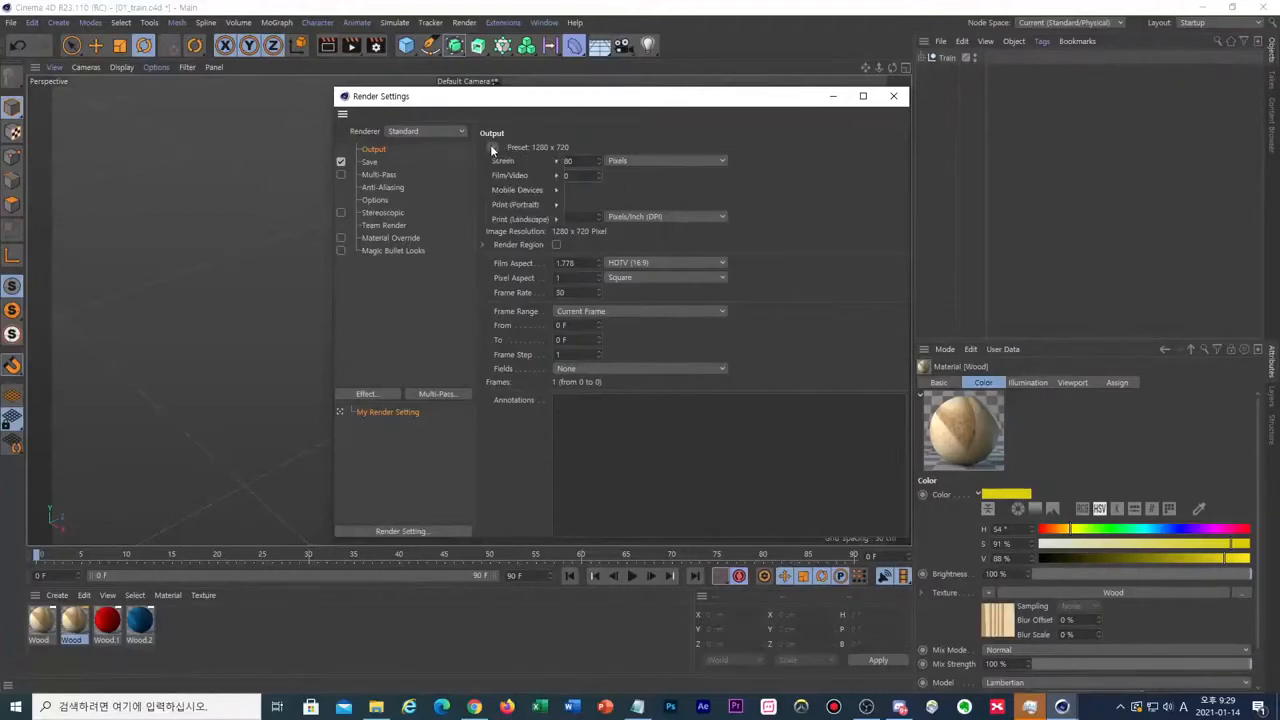
{"action": "mouse_move", "coordinate": [513, 159]}
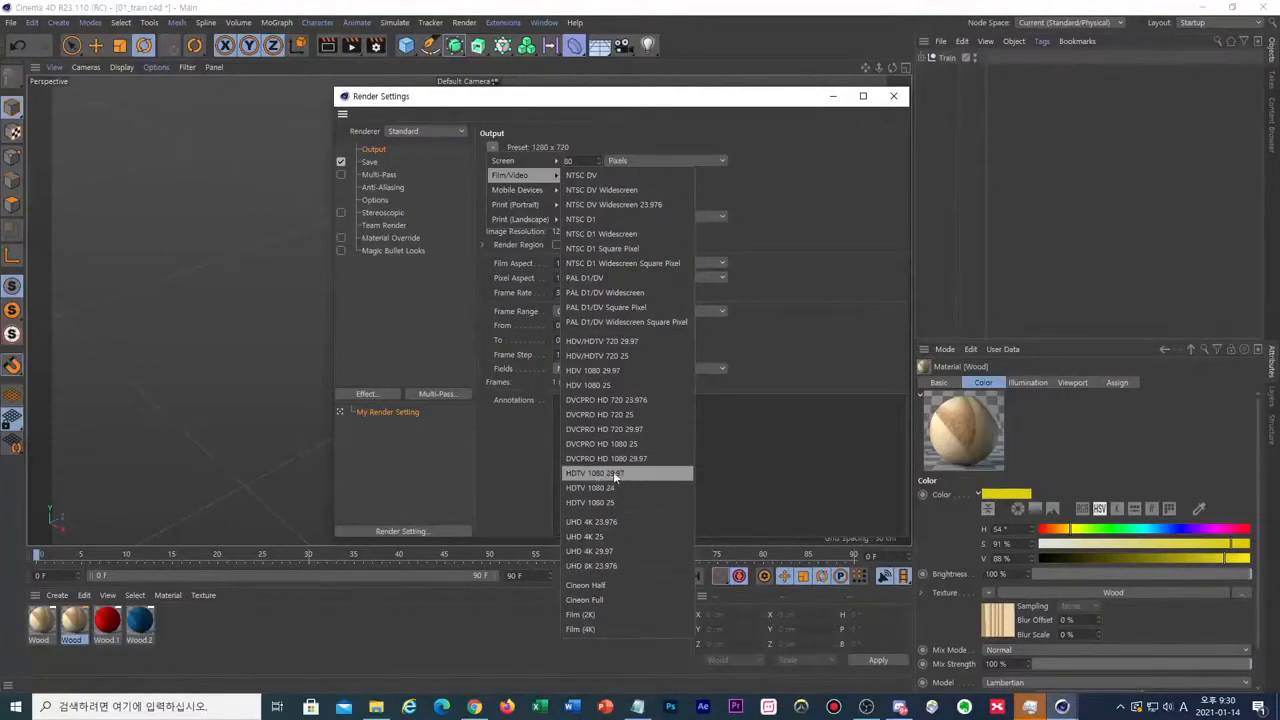
{"action": "mouse_move", "coordinate": [539, 188]}
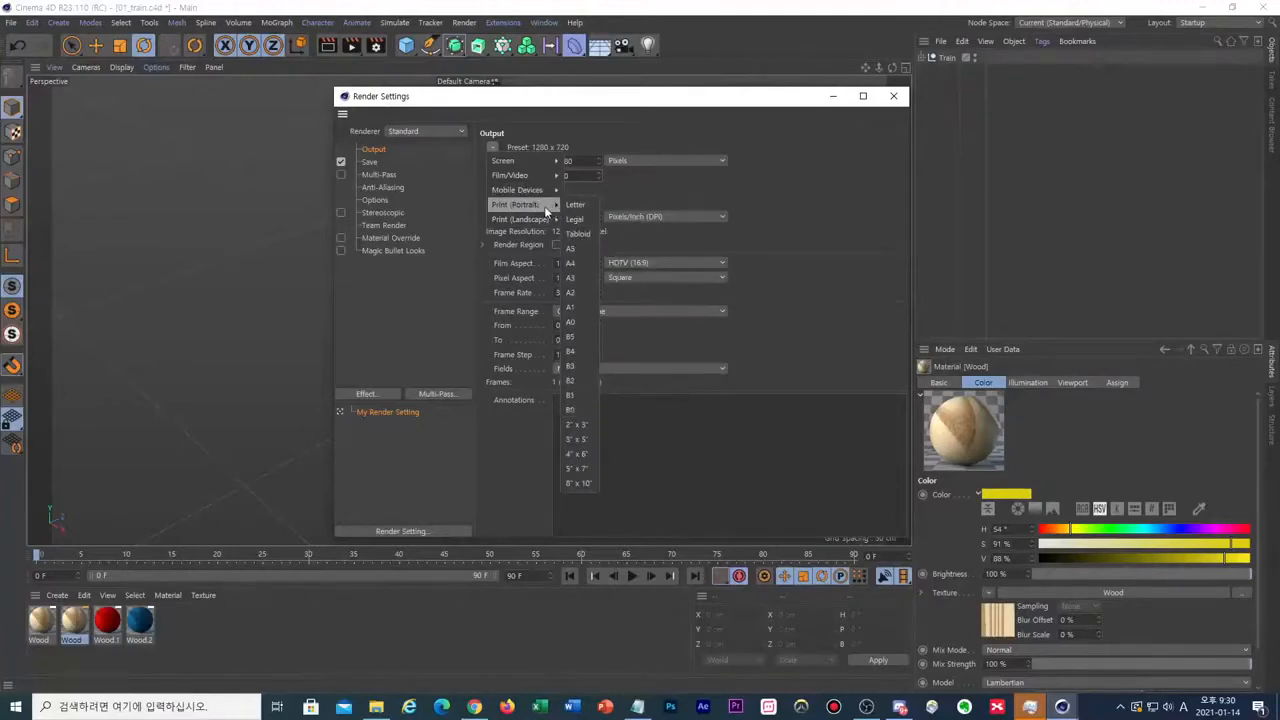
{"action": "left_click", "coordinate": [584, 121]}
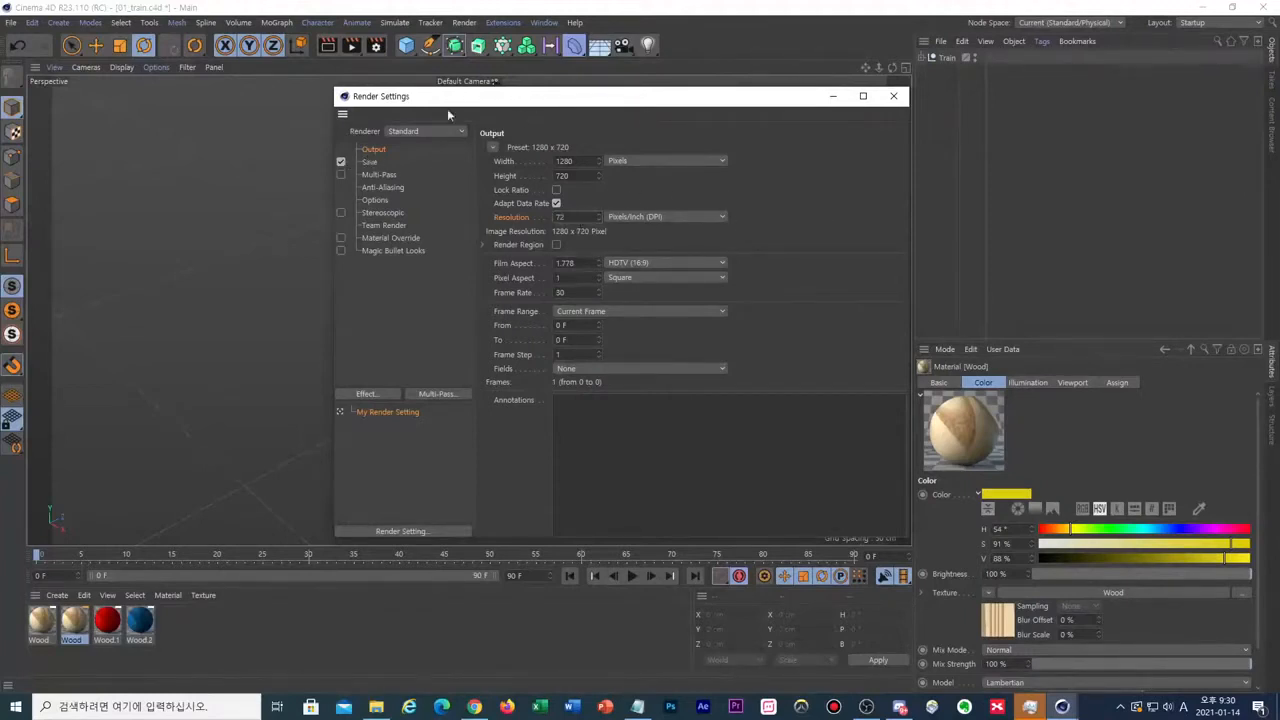
- Set the save file for the rendered image to train_01 in the documents folder
{"action": "left_click", "coordinate": [368, 164]}
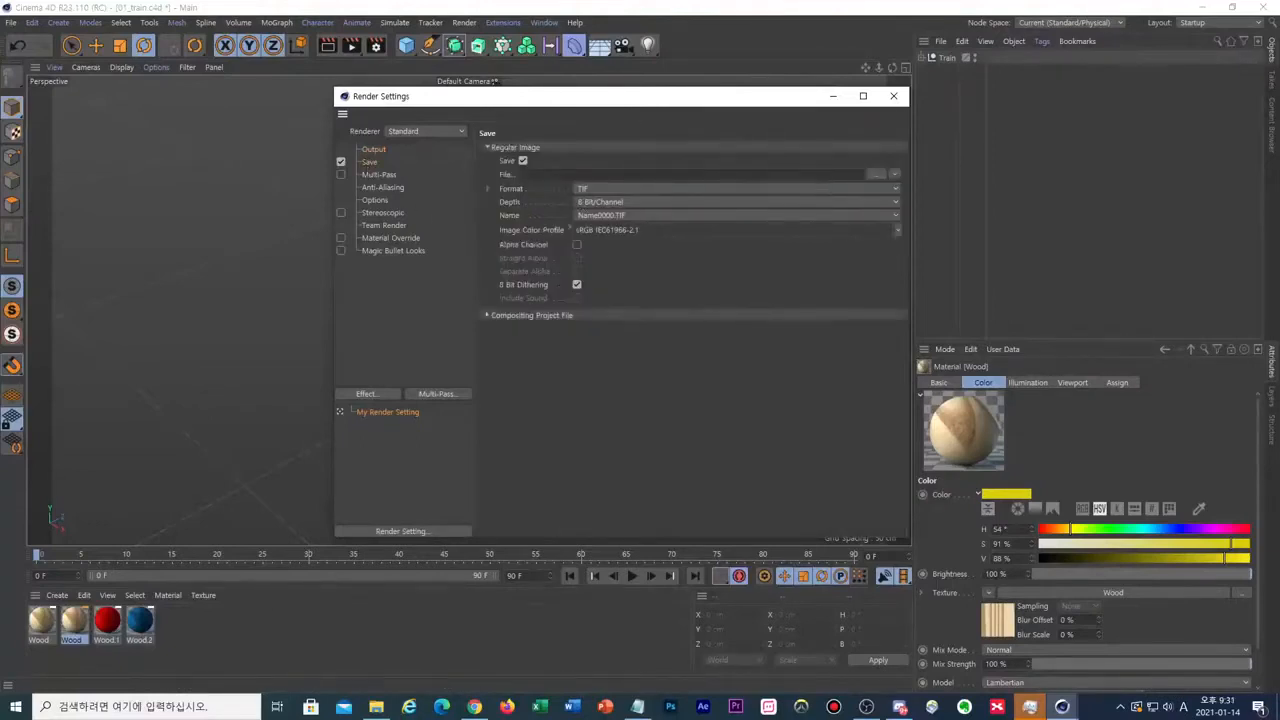
{"action": "left_click", "coordinate": [873, 175]}
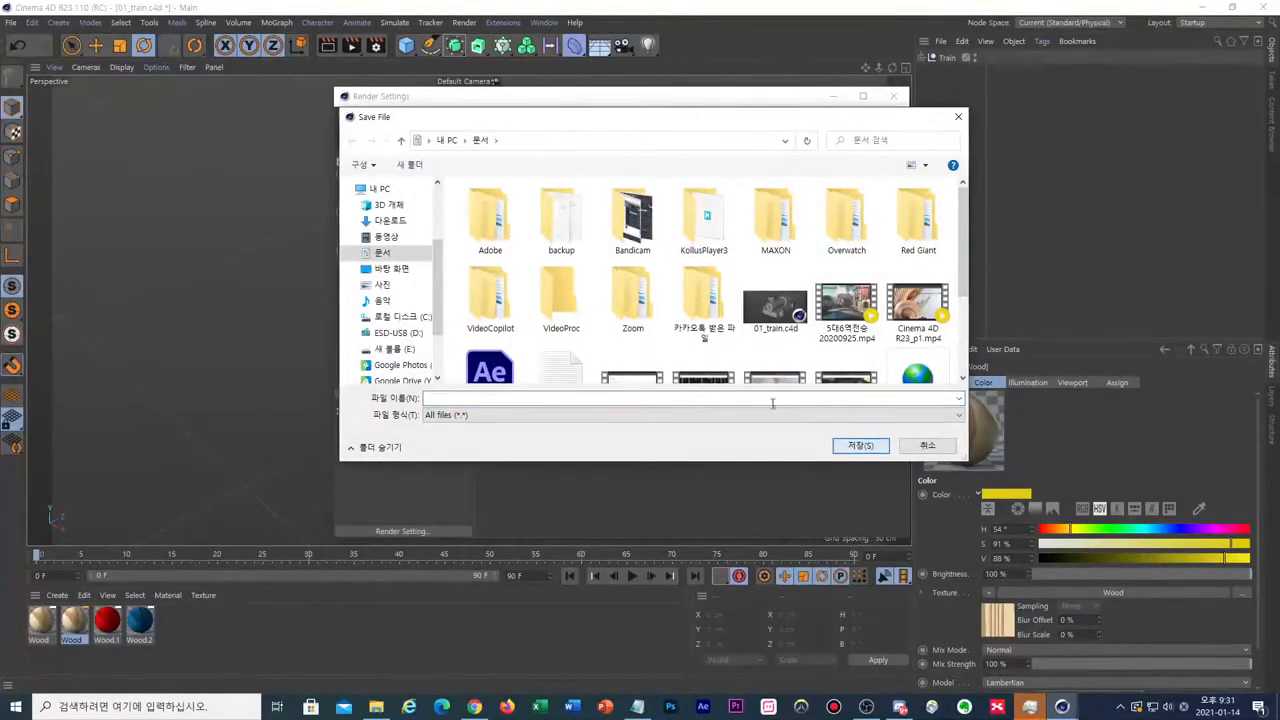
{"action": "type", "text": "tr"}
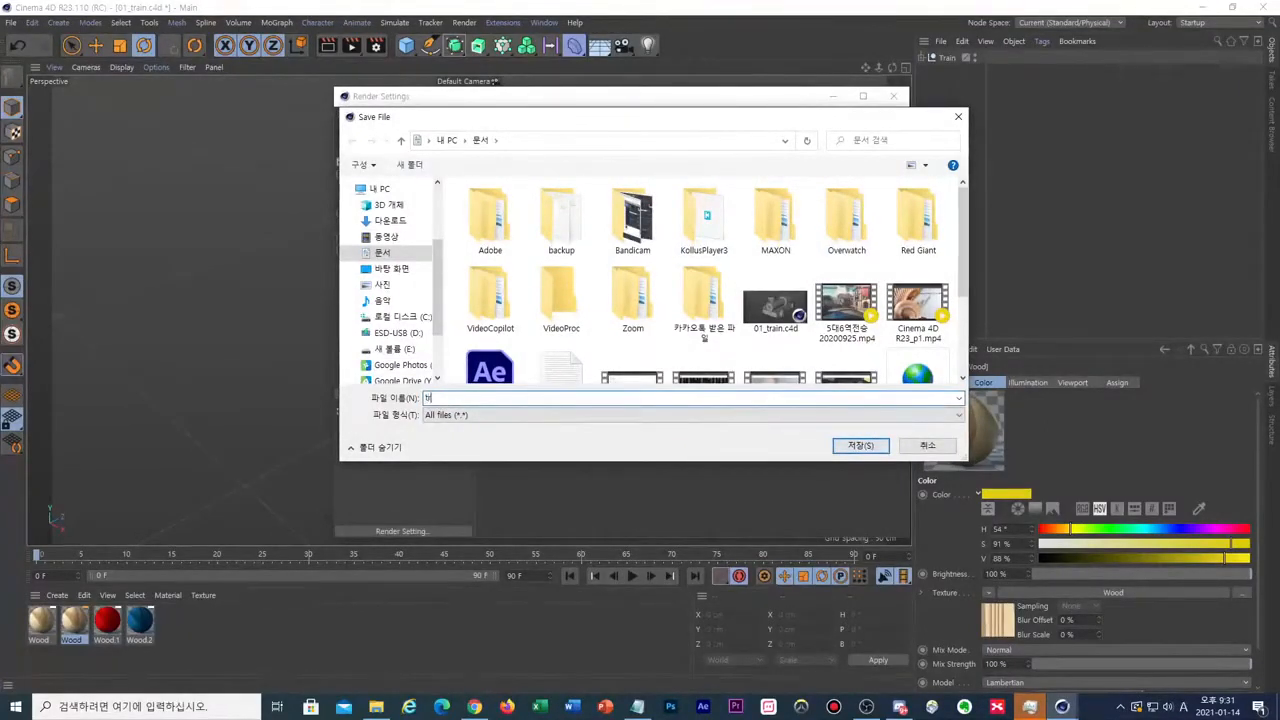
{"action": "type", "text": "ain.01"}
{"action": "key", "text": "Return"}
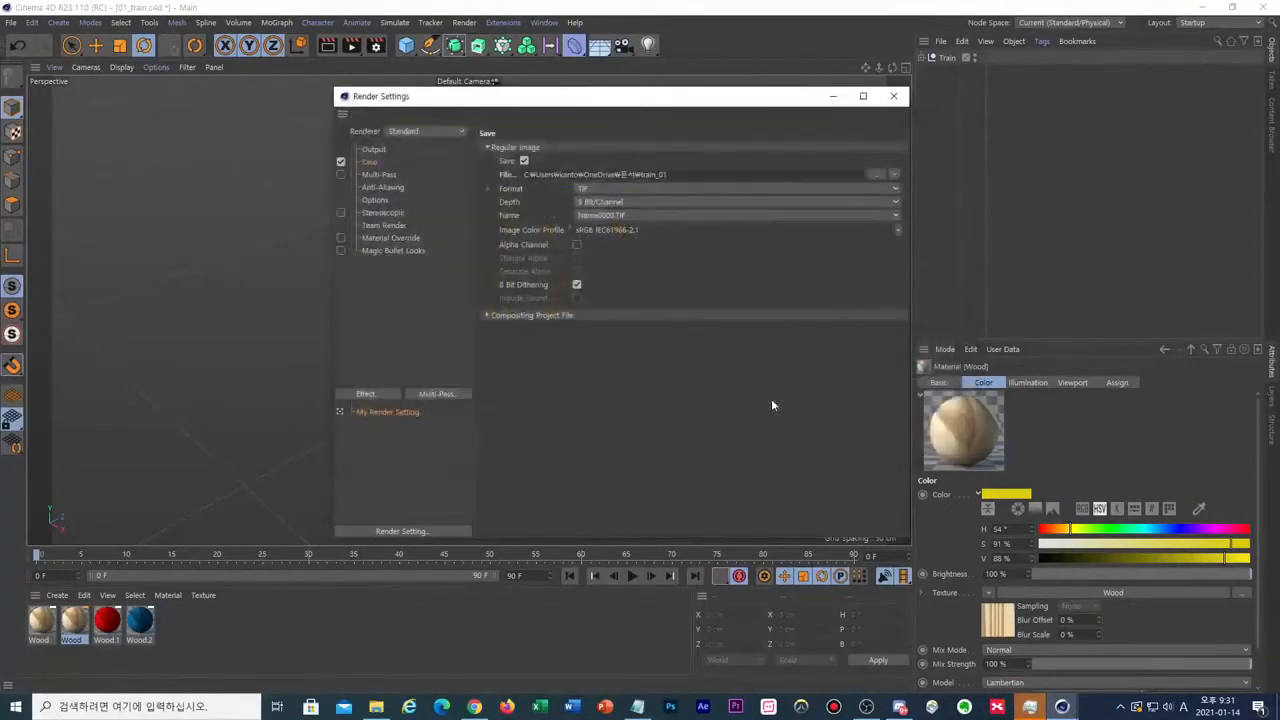
- Check the available file formats and bit depth options for the saved render image
{"action": "left_click", "coordinate": [893, 189]}
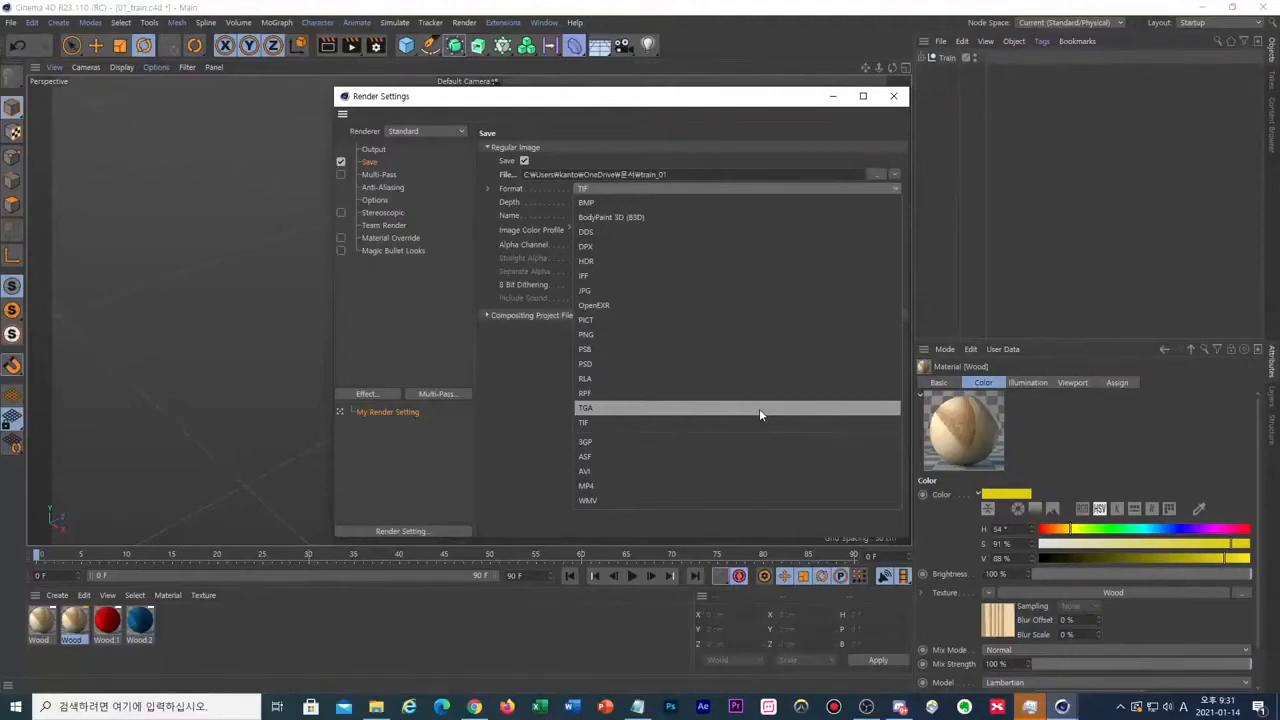
{"action": "left_click", "coordinate": [564, 405]}
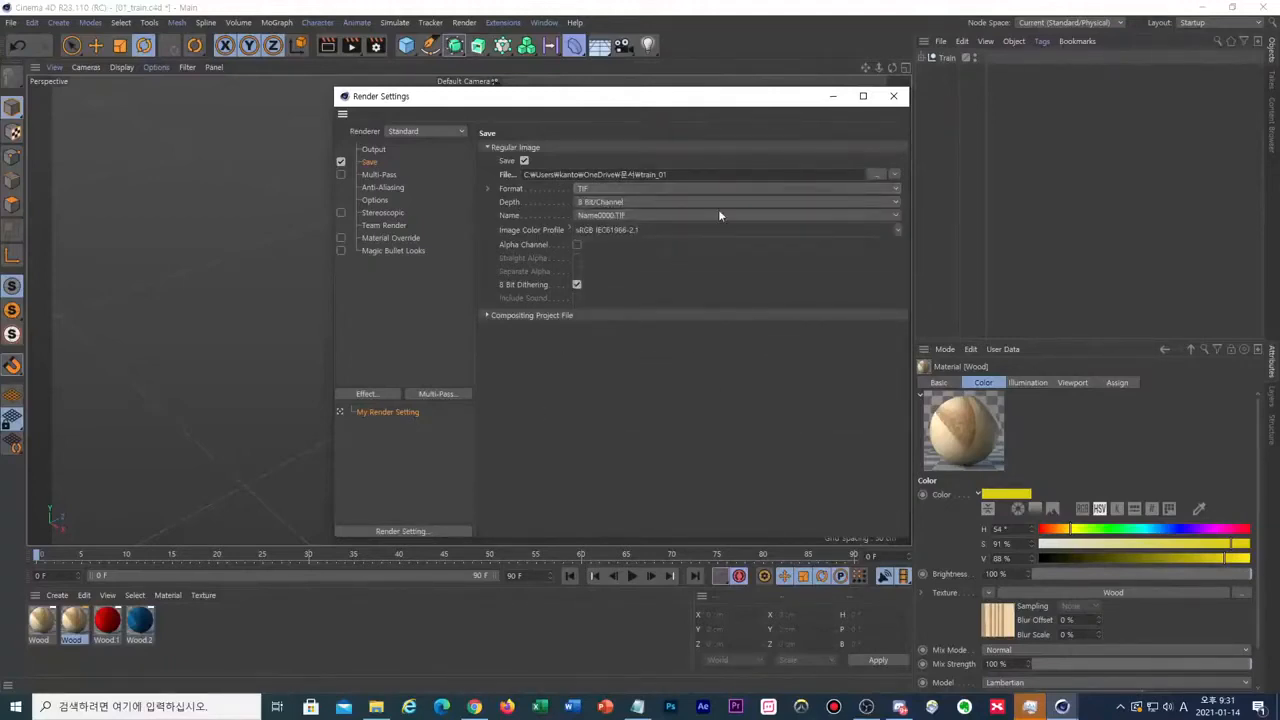
{"action": "left_click", "coordinate": [759, 202]}
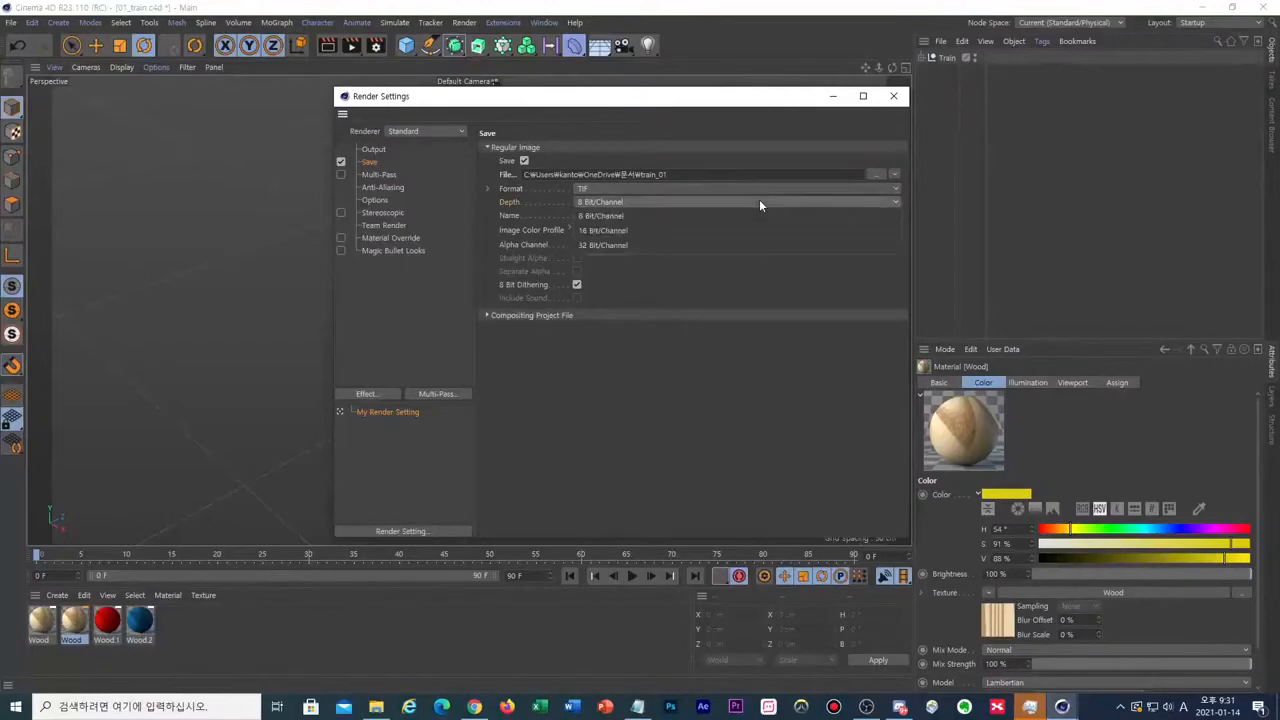
{"action": "left_click", "coordinate": [704, 216]}
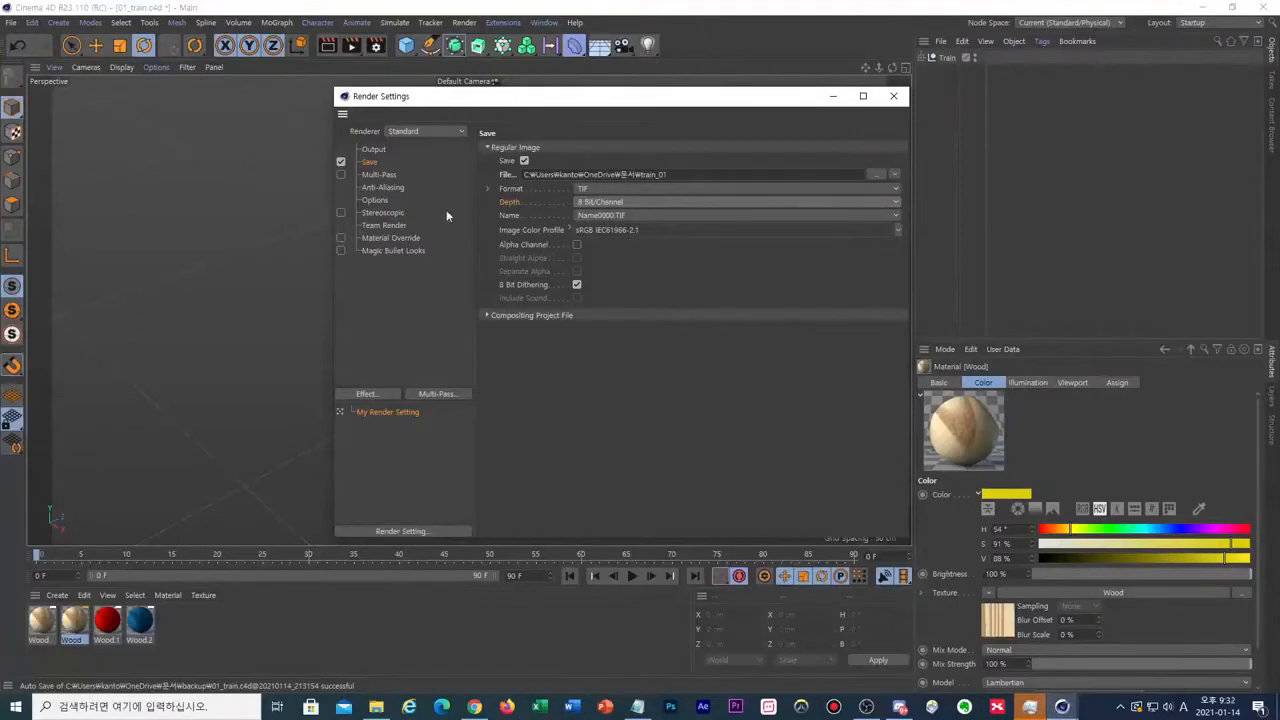
- Review the Output and Save pages of the render settings once more
{"action": "left_click", "coordinate": [373, 149]}
{"action": "left_click", "coordinate": [370, 162]}
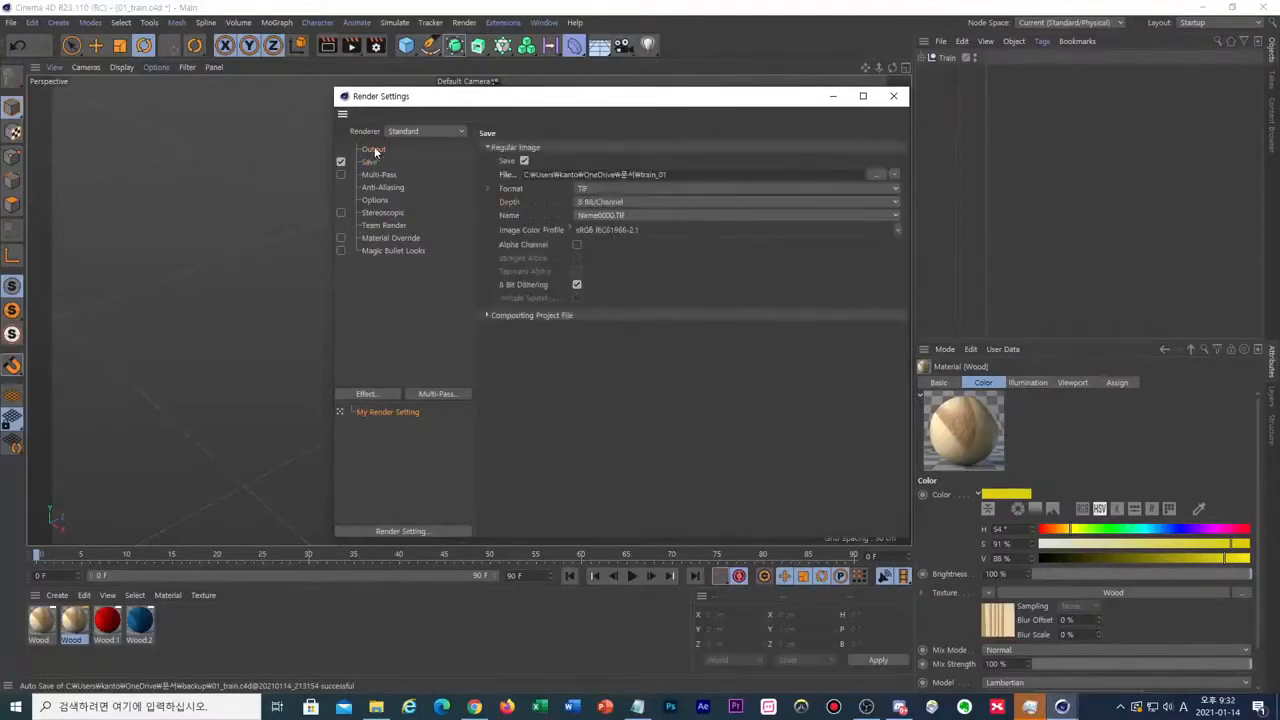
{"action": "left_click", "coordinate": [373, 149]}
{"action": "left_click", "coordinate": [370, 162]}
{"action": "left_click", "coordinate": [373, 149]}
{"action": "left_click", "coordinate": [370, 162]}
- Move the Render Settings window aside and render the wooden train directly in the active viewport
{"action": "left_click_drag", "start_coordinate": [492, 101], "coordinate": [921, 260]}
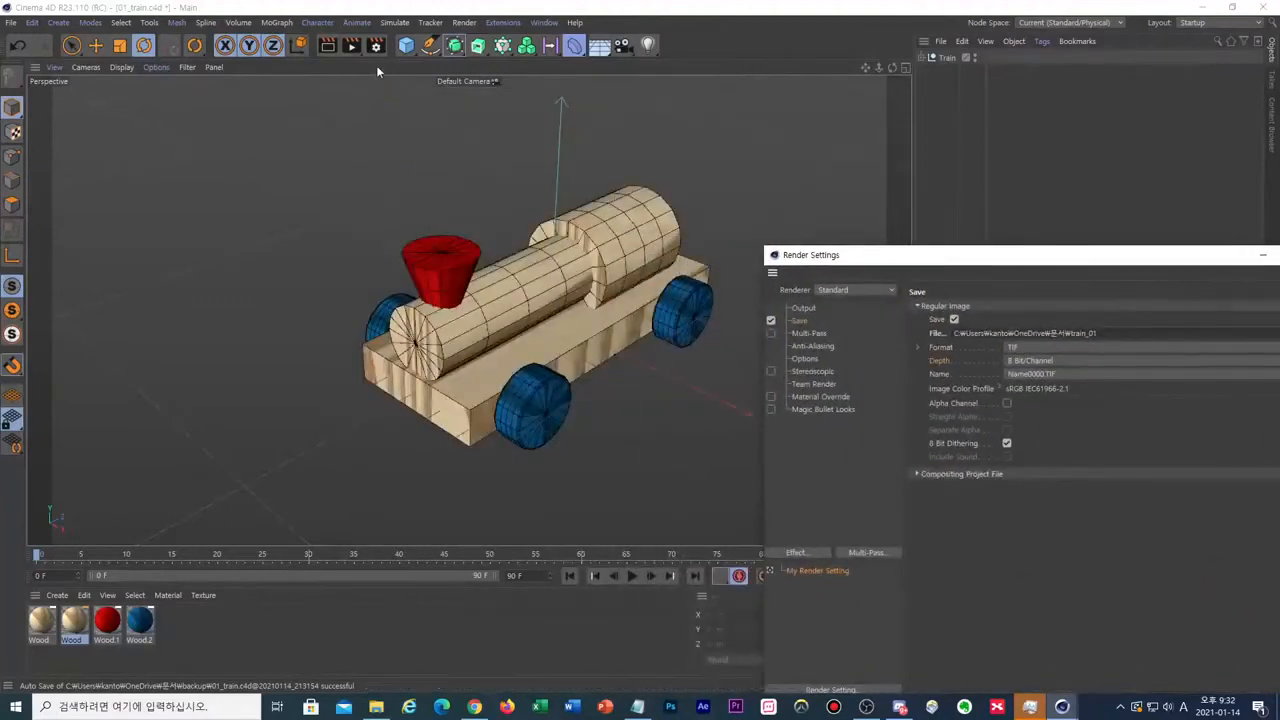
{"action": "left_click", "coordinate": [463, 23]}
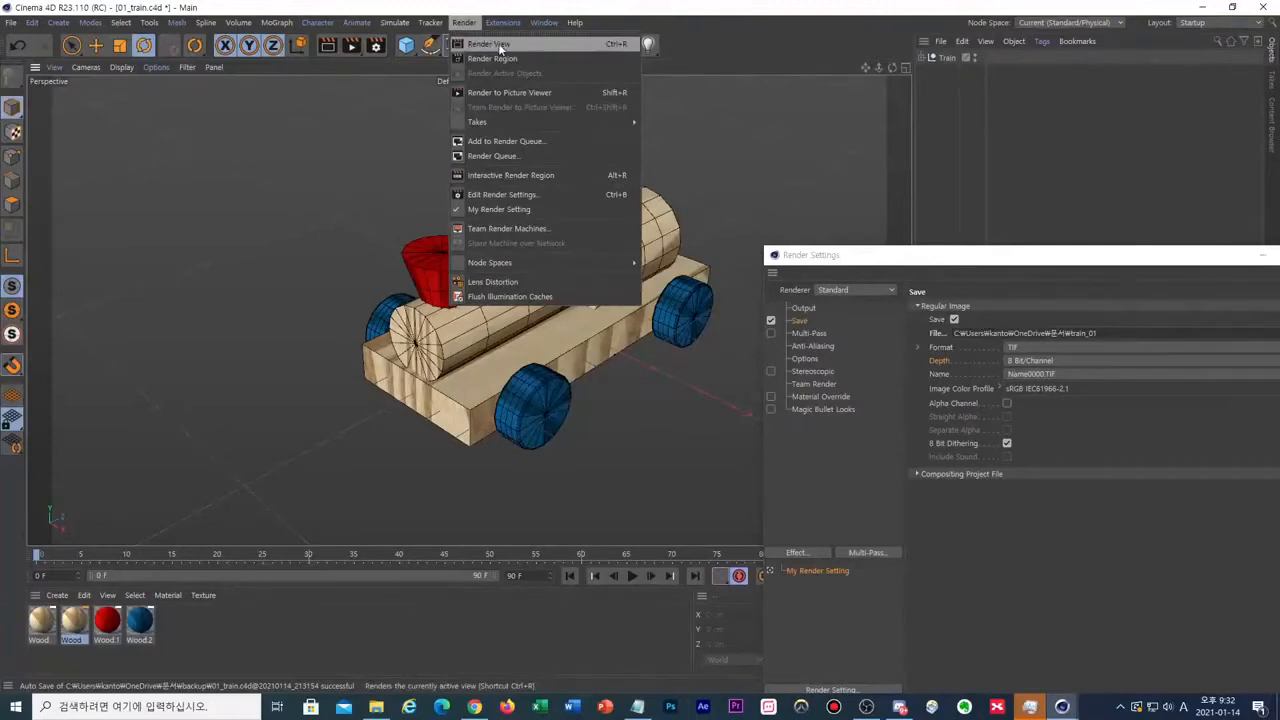
{"action": "left_click", "coordinate": [329, 47]}
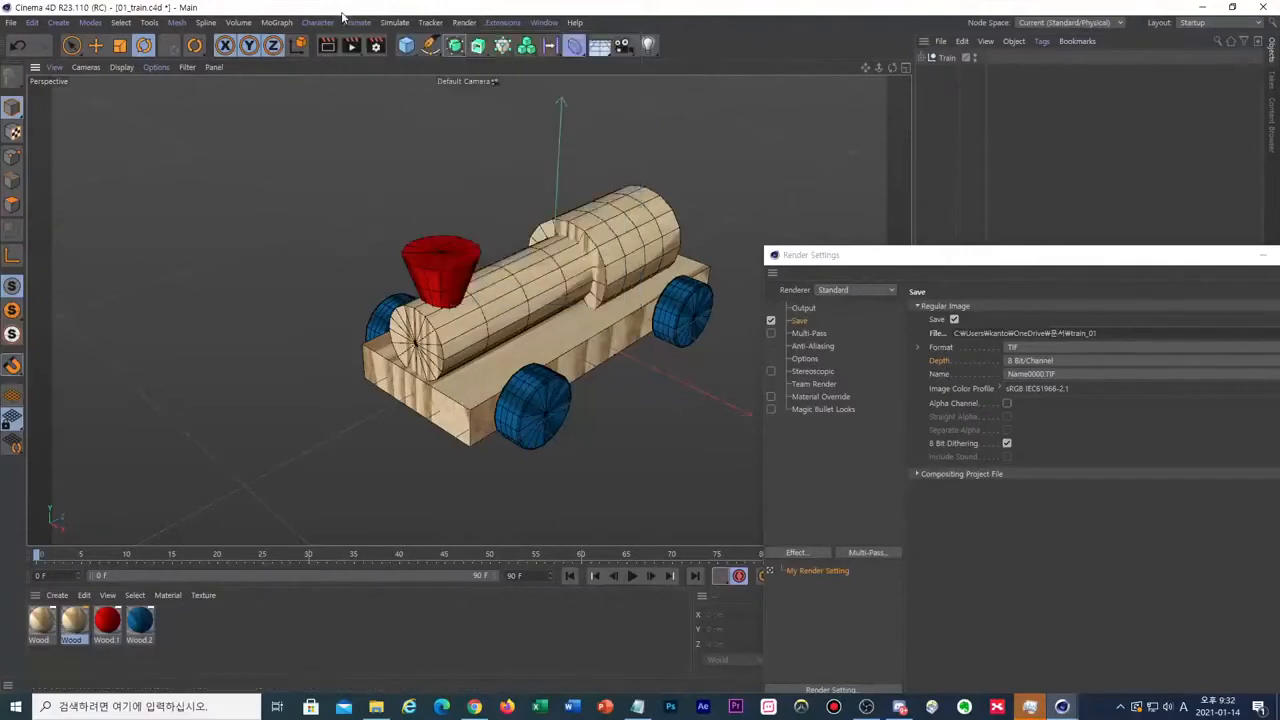
{"action": "left_click", "coordinate": [328, 47]}
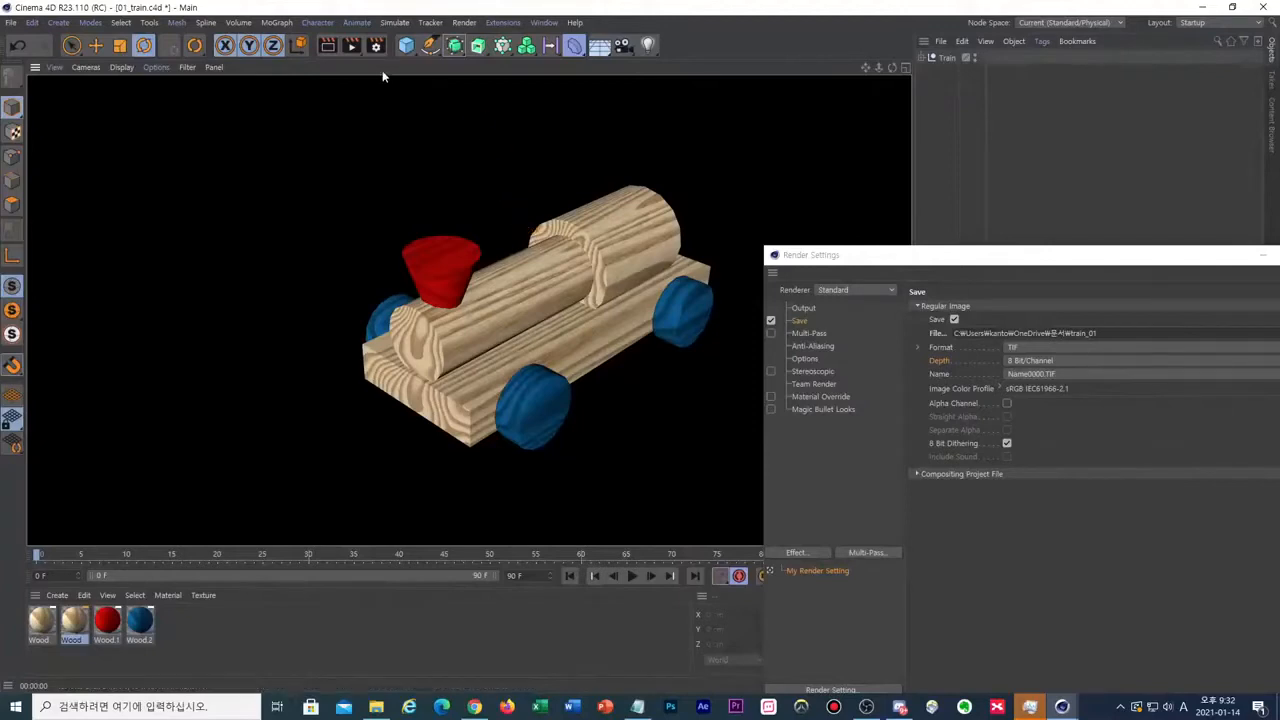
- Render the train to the Picture Viewer and reposition its window to show the whole image
{"action": "left_click", "coordinate": [355, 50]}
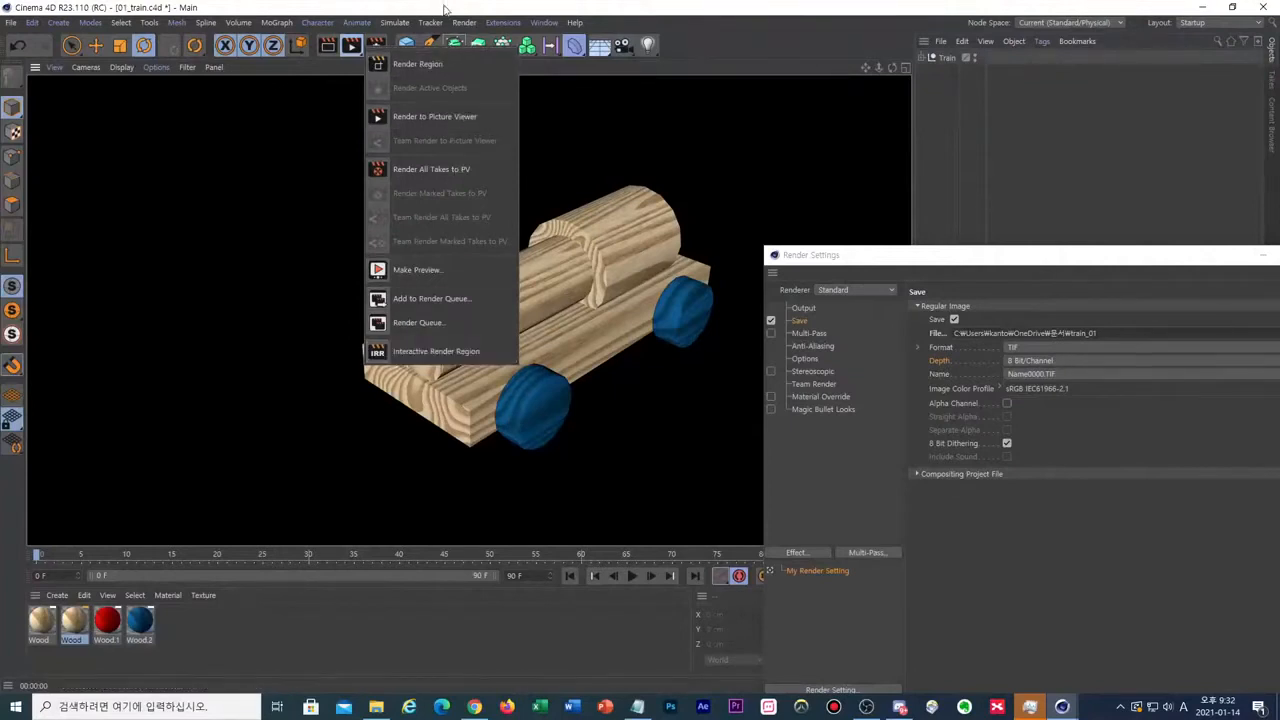
{"action": "left_click", "coordinate": [457, 117]}
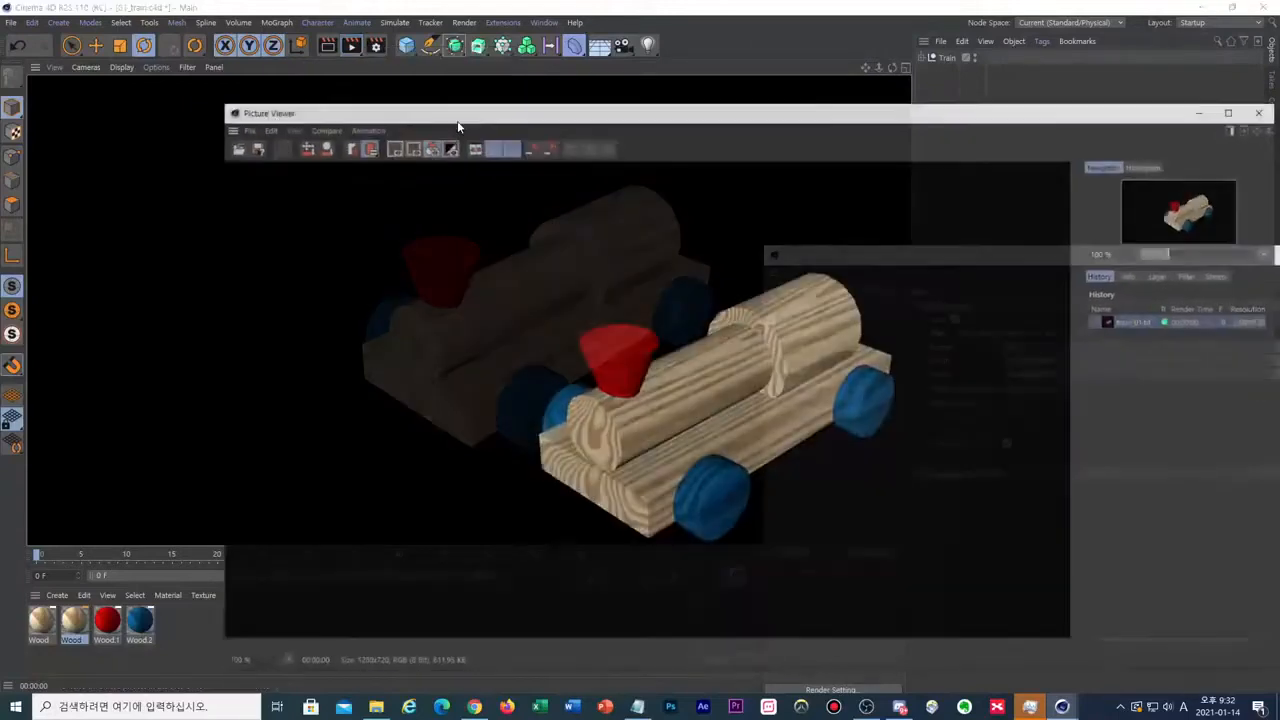
{"action": "left_click_drag", "start_coordinate": [470, 114], "coordinate": [330, 81]}
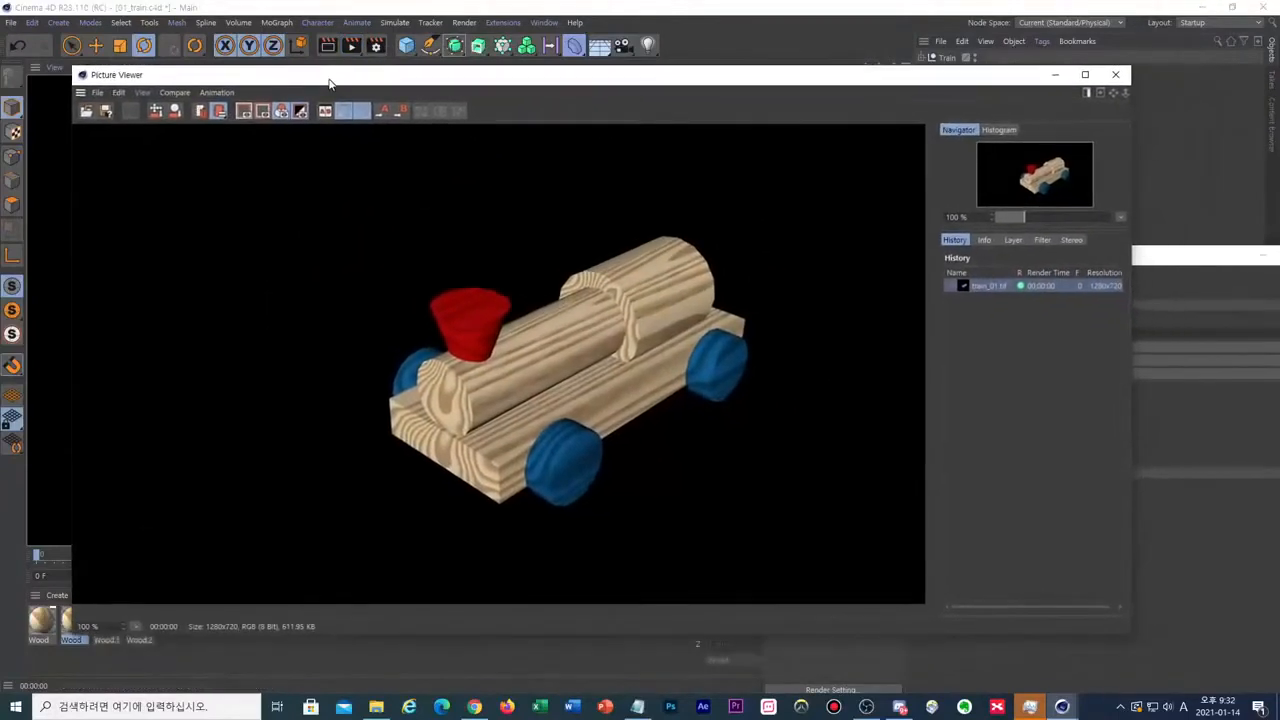
{"action": "left_click_drag", "start_coordinate": [435, 87], "coordinate": [407, 95]}
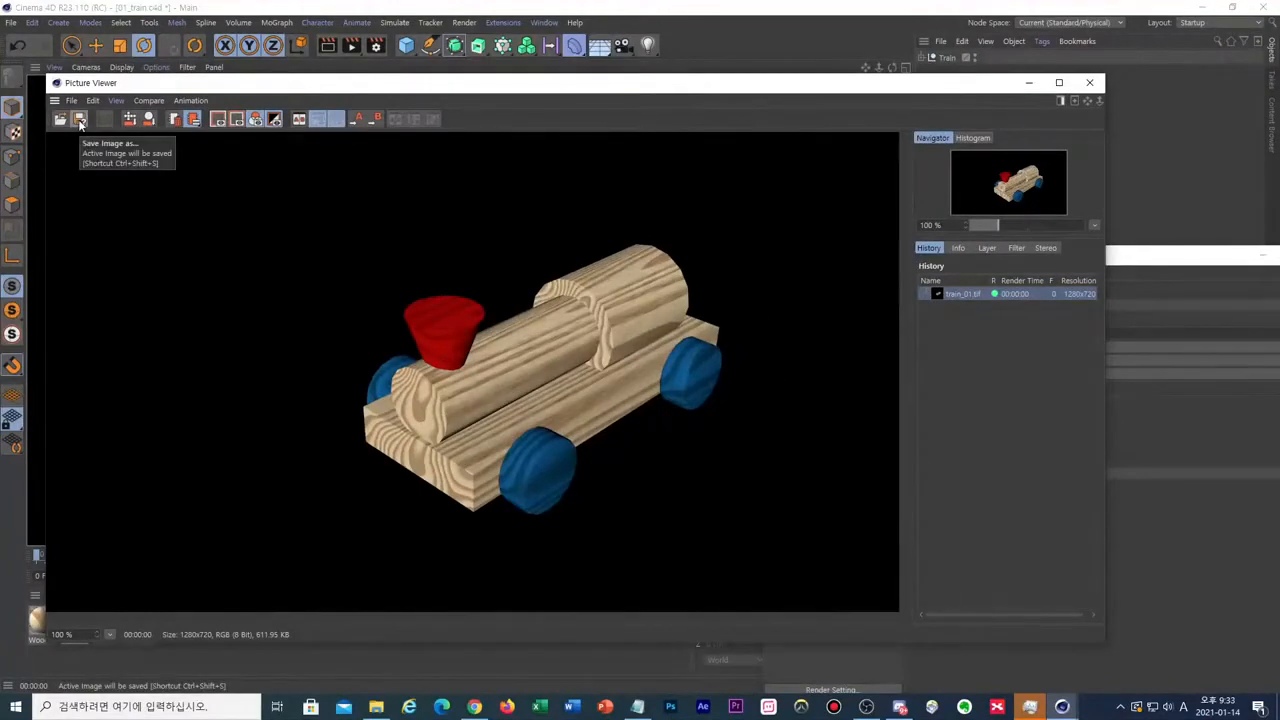
- Try to save the rendered image from the Picture Viewer as an 8-bit TIF still image named train_01.tif
{"action": "left_click", "coordinate": [80, 118]}
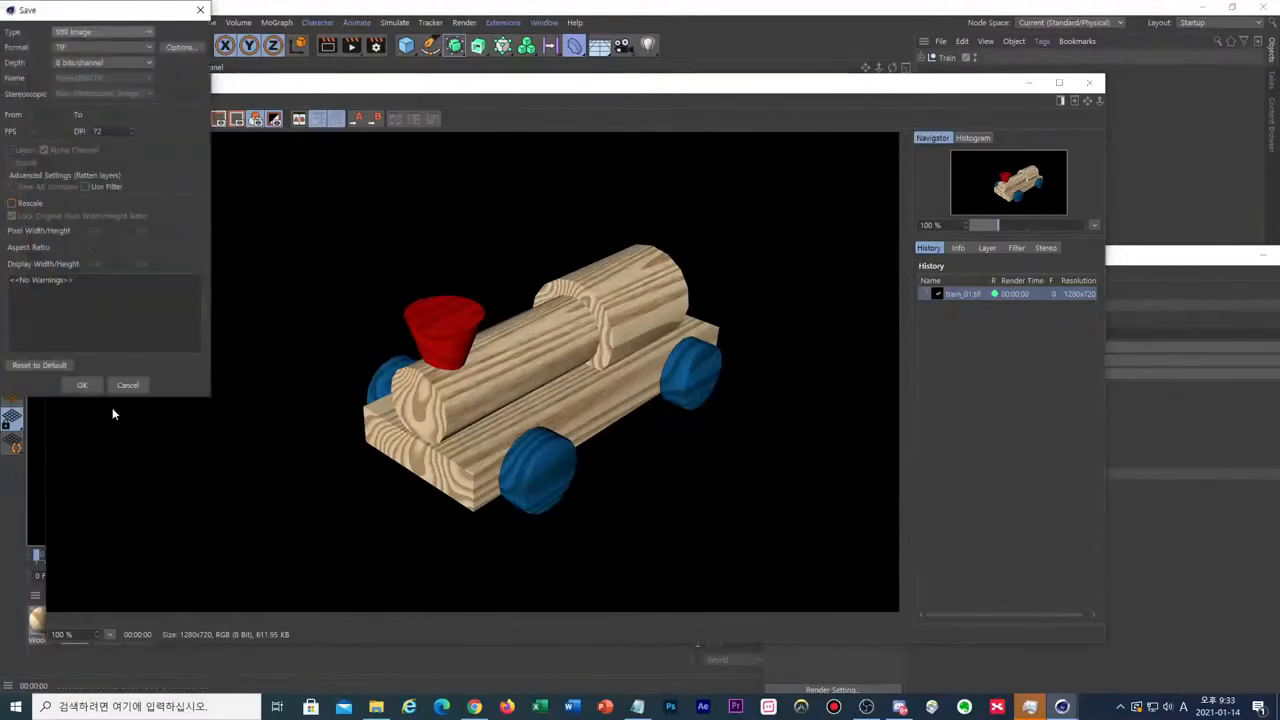
{"action": "left_click", "coordinate": [84, 385]}
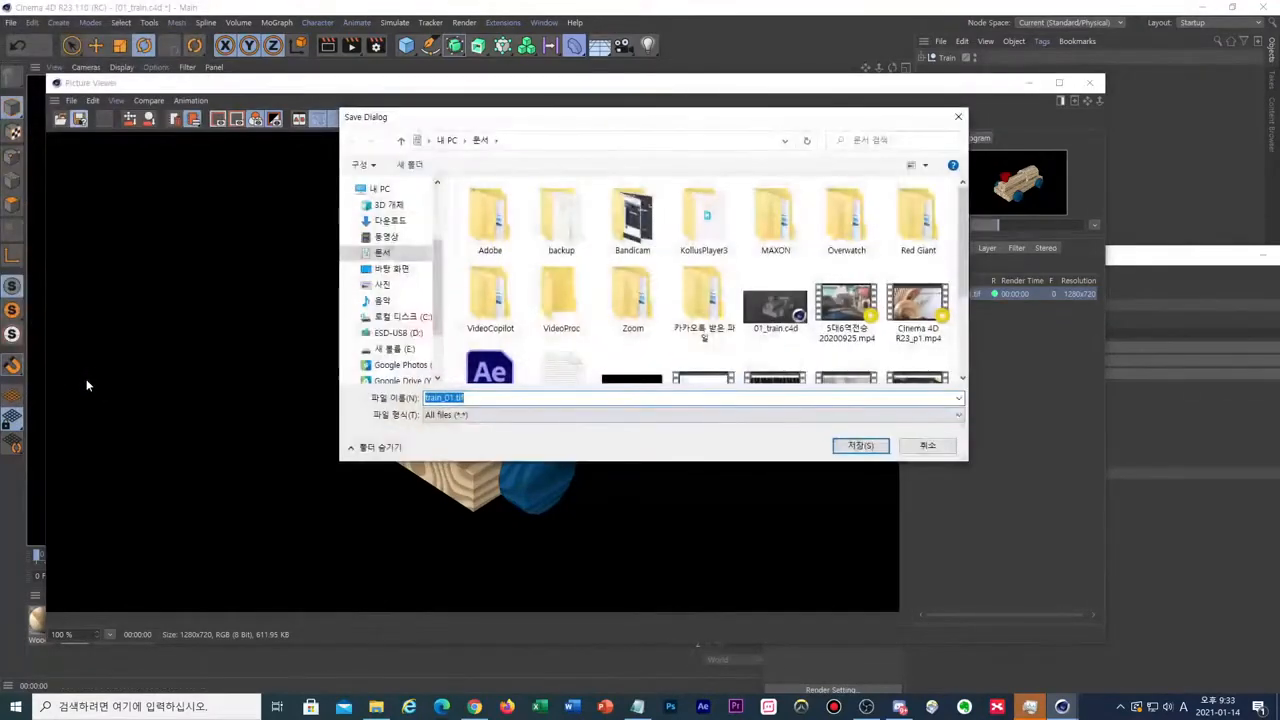
{"action": "left_click", "coordinate": [866, 446]}
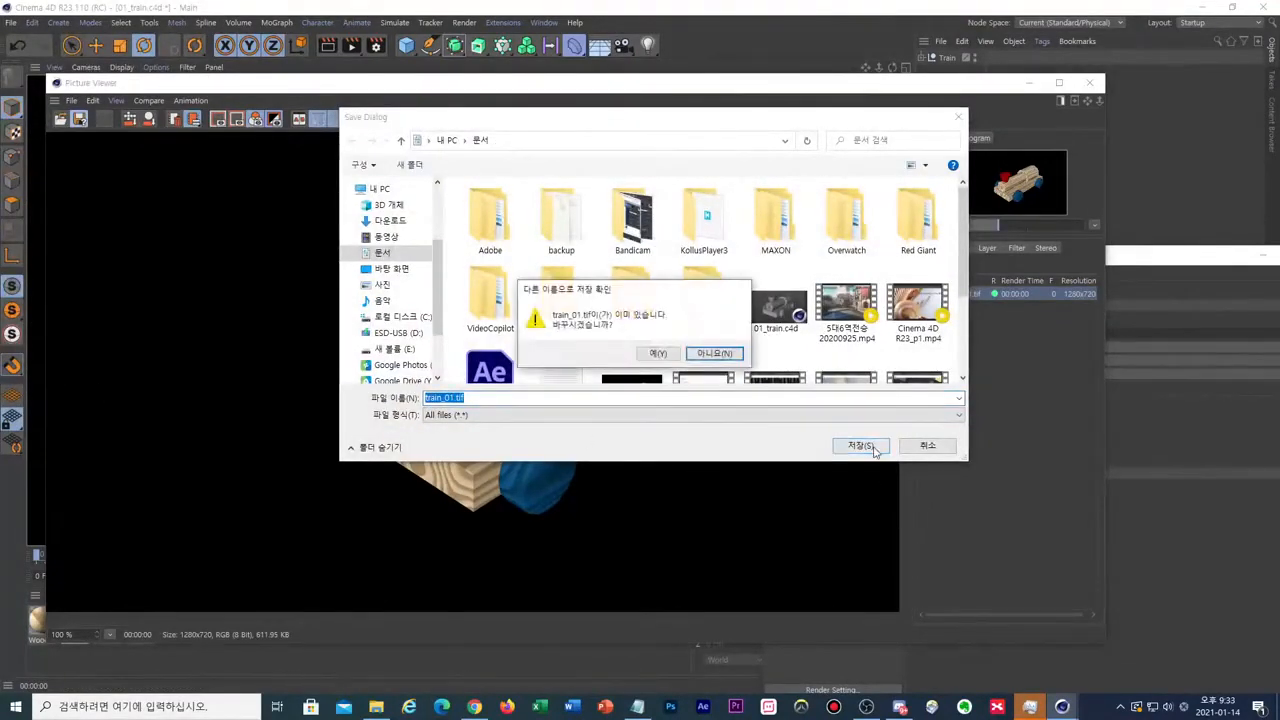
{"action": "left_click", "coordinate": [714, 353]}
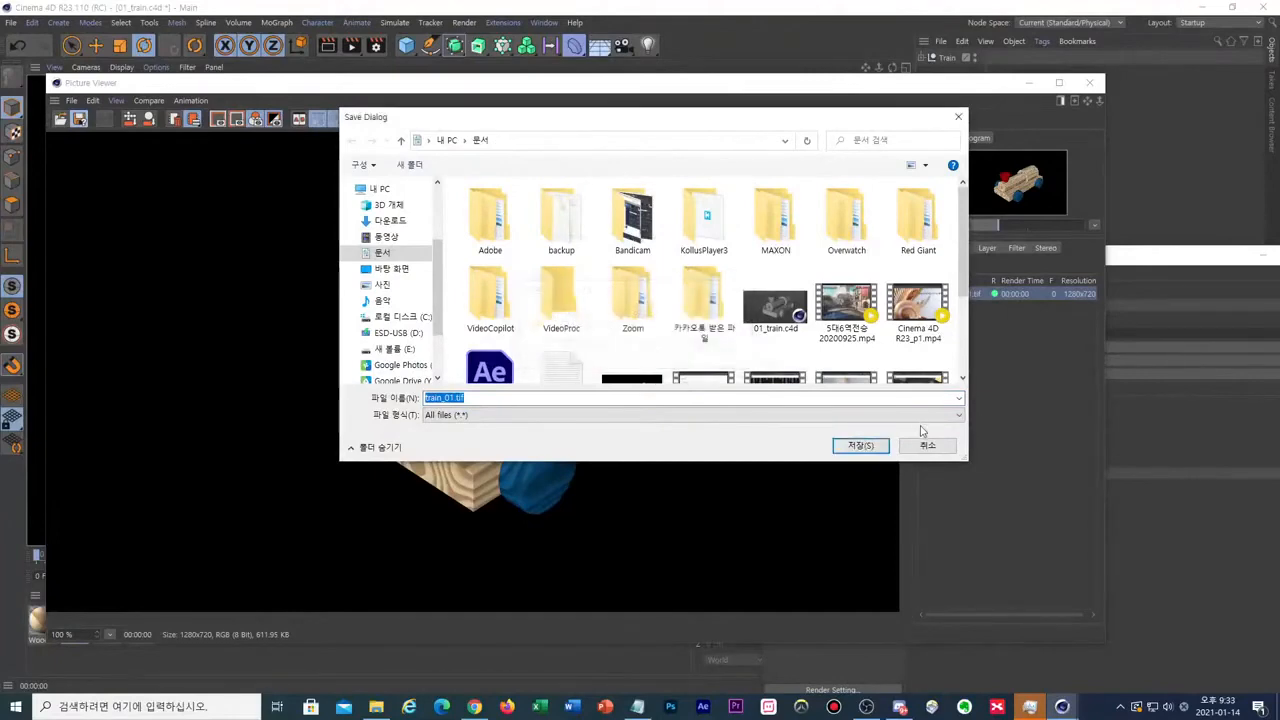
{"action": "left_click", "coordinate": [927, 445]}
{"action": "left_click_drag", "start_coordinate": [428, 86], "coordinate": [508, 85]}
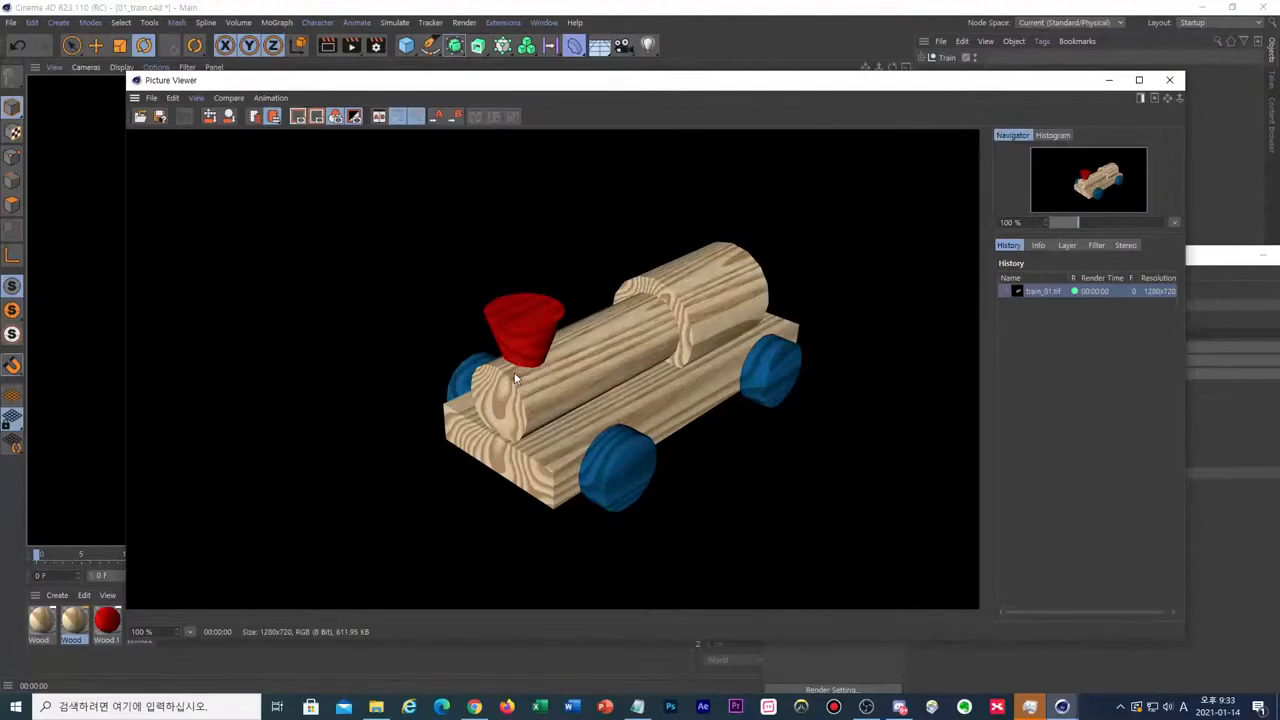
{"action": "left_click", "coordinate": [158, 117]}
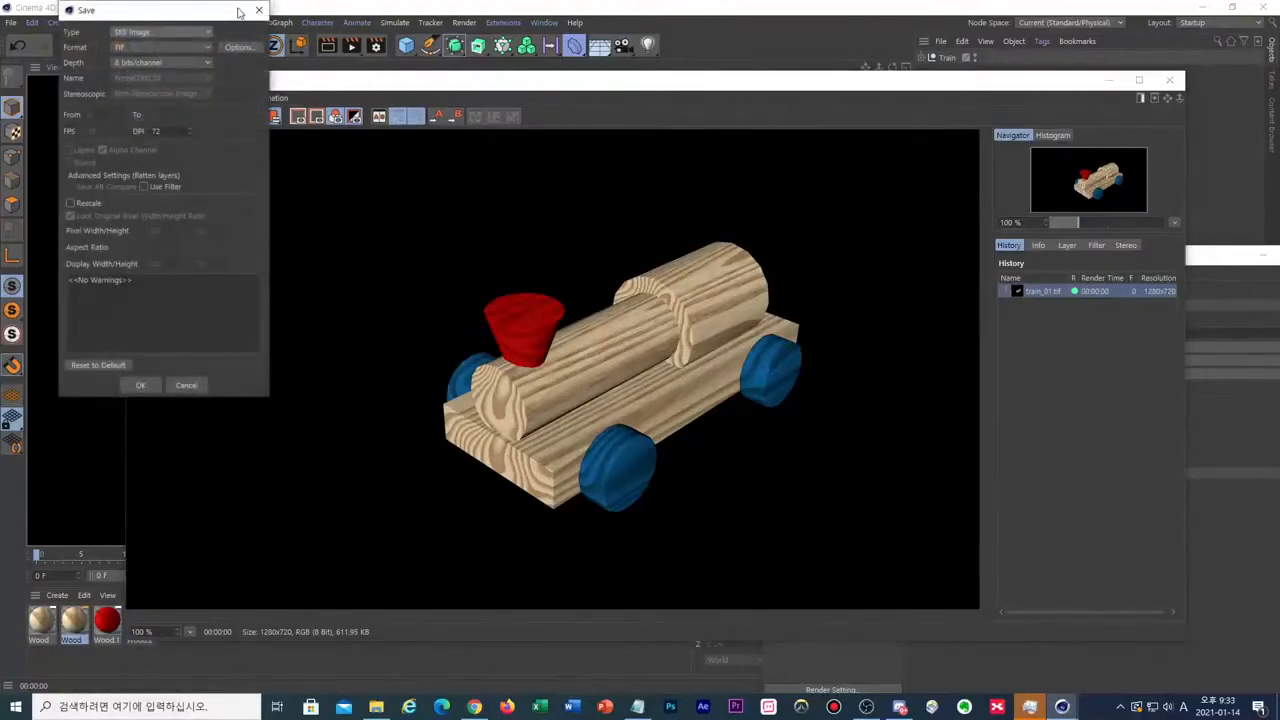
{"action": "key", "text": "Return"}
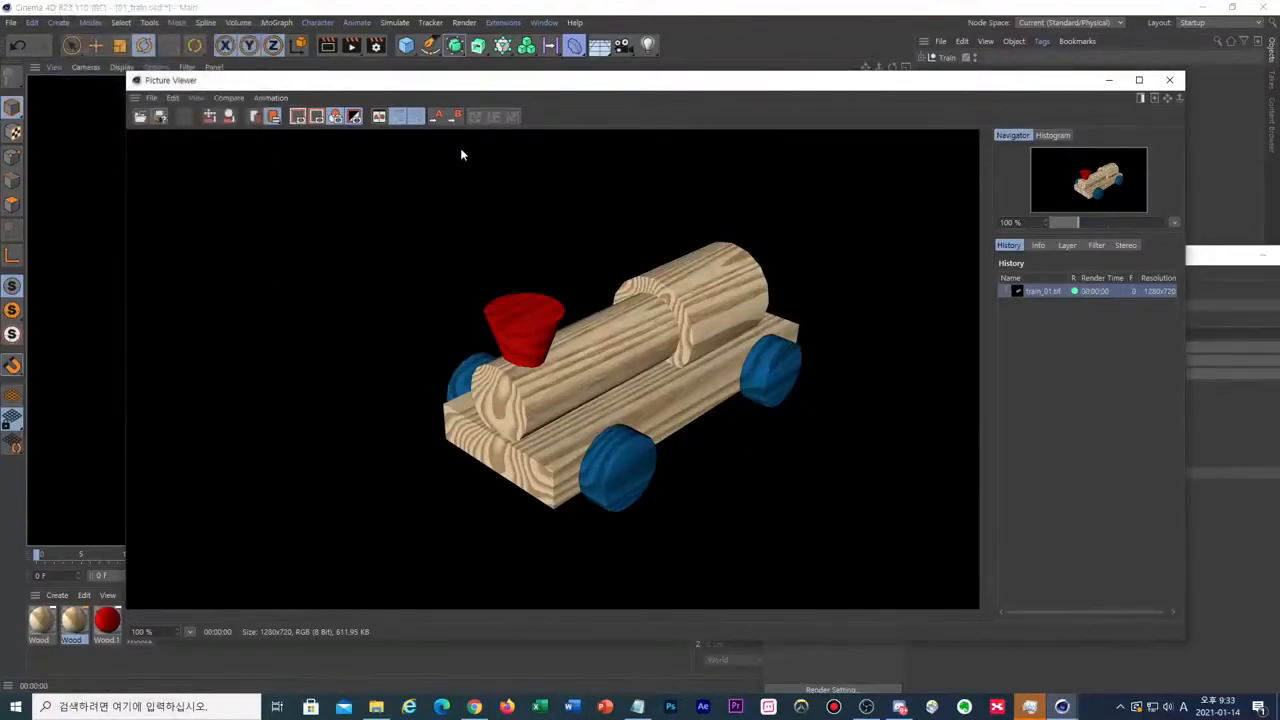
- Close the Picture Viewer and Render Settings, and return the viewport from the rendered preview to the normal shaded view
{"action": "left_click", "coordinate": [1169, 79]}
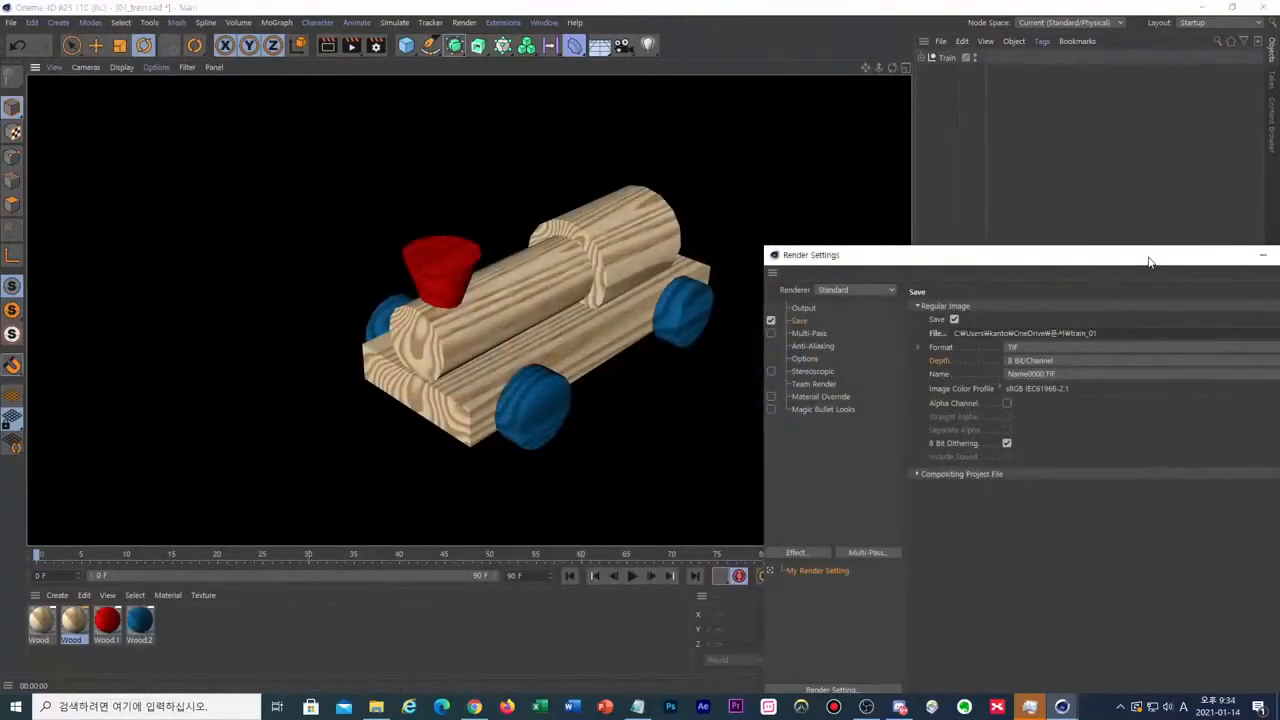
{"action": "left_click_drag", "start_coordinate": [1149, 259], "coordinate": [578, 299]}
{"action": "left_click", "coordinate": [752, 294]}
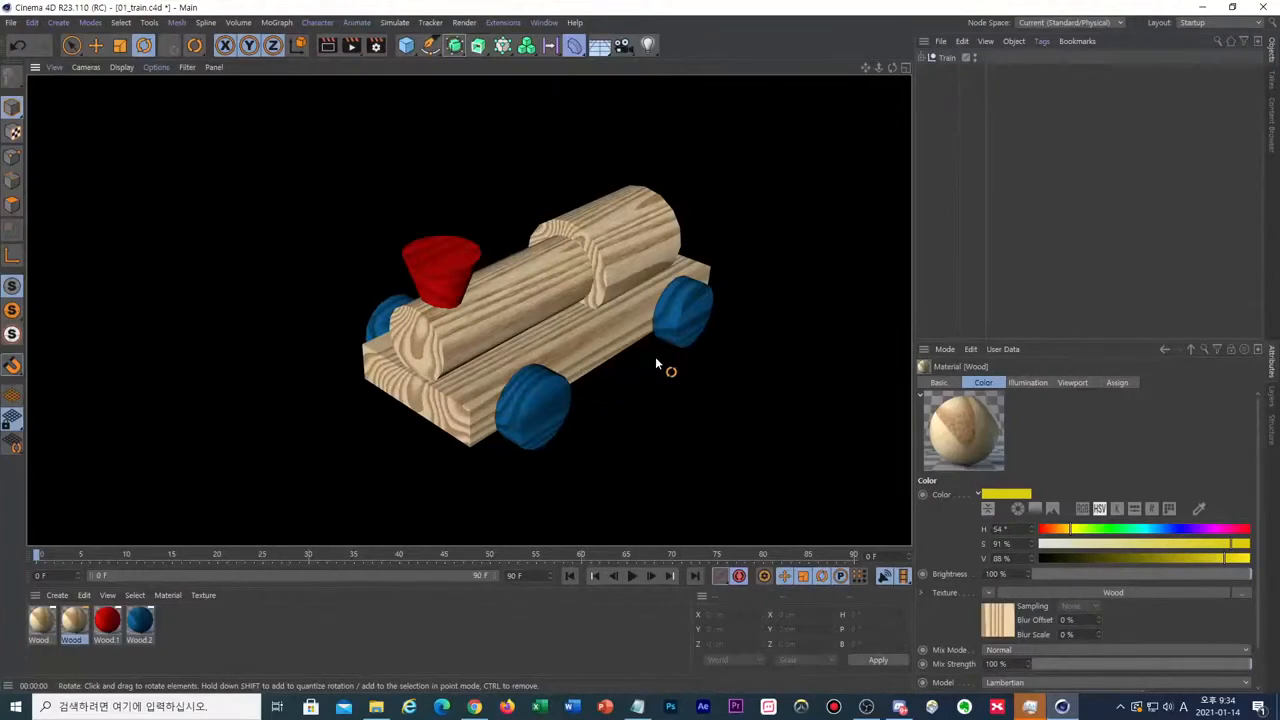
{"action": "mouse_move", "coordinate": [641, 708]}
{"action": "left_click", "coordinate": [671, 391]}
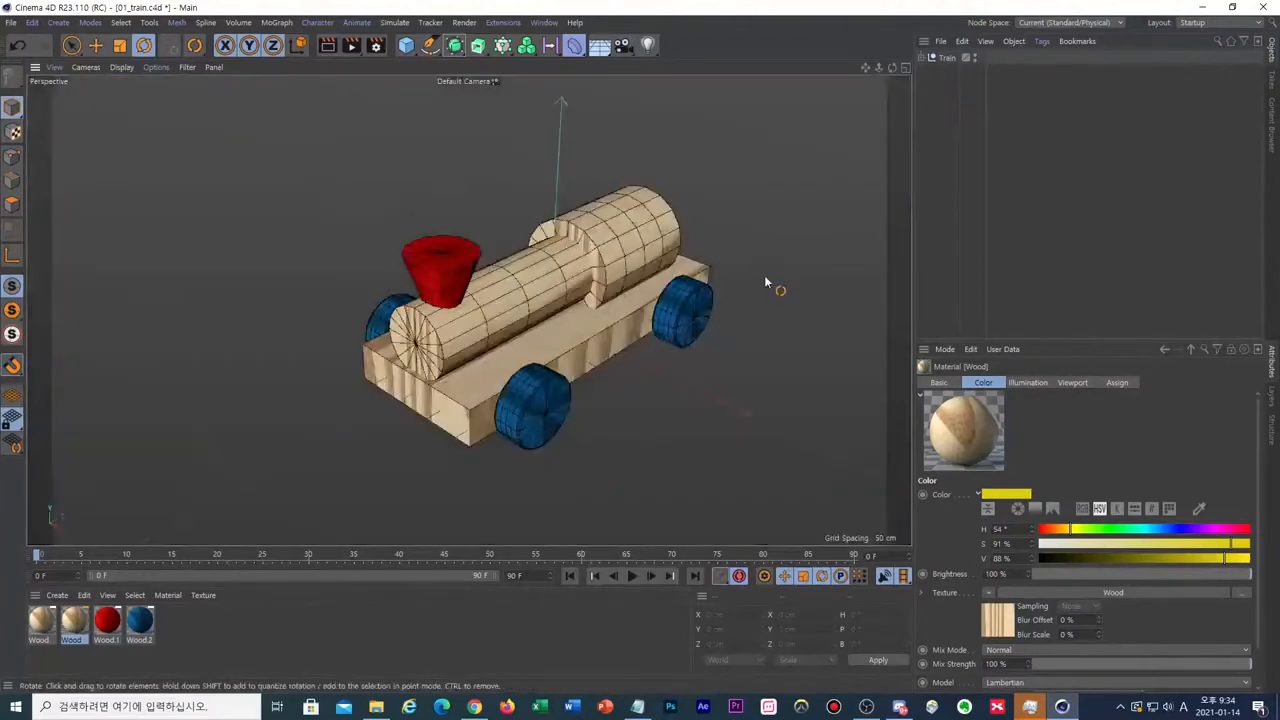
{"action": "left_click", "coordinate": [624, 46]}
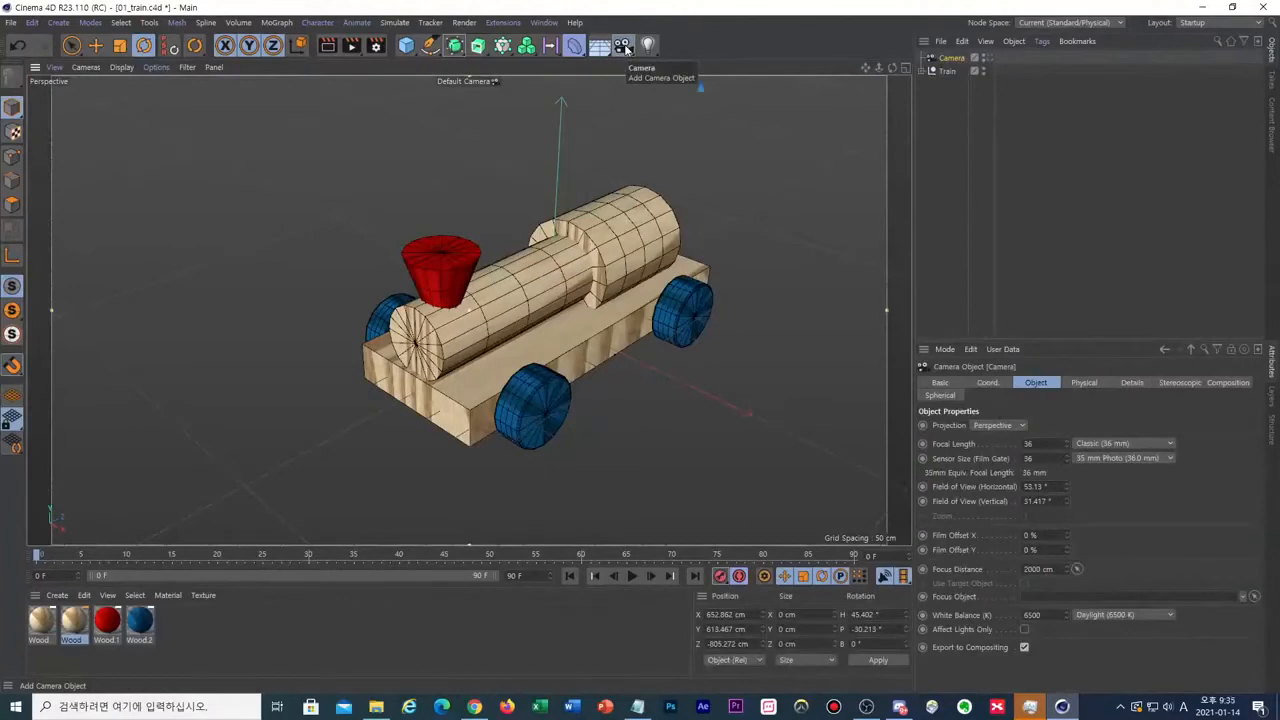
{"action": "left_click", "coordinate": [624, 46]}
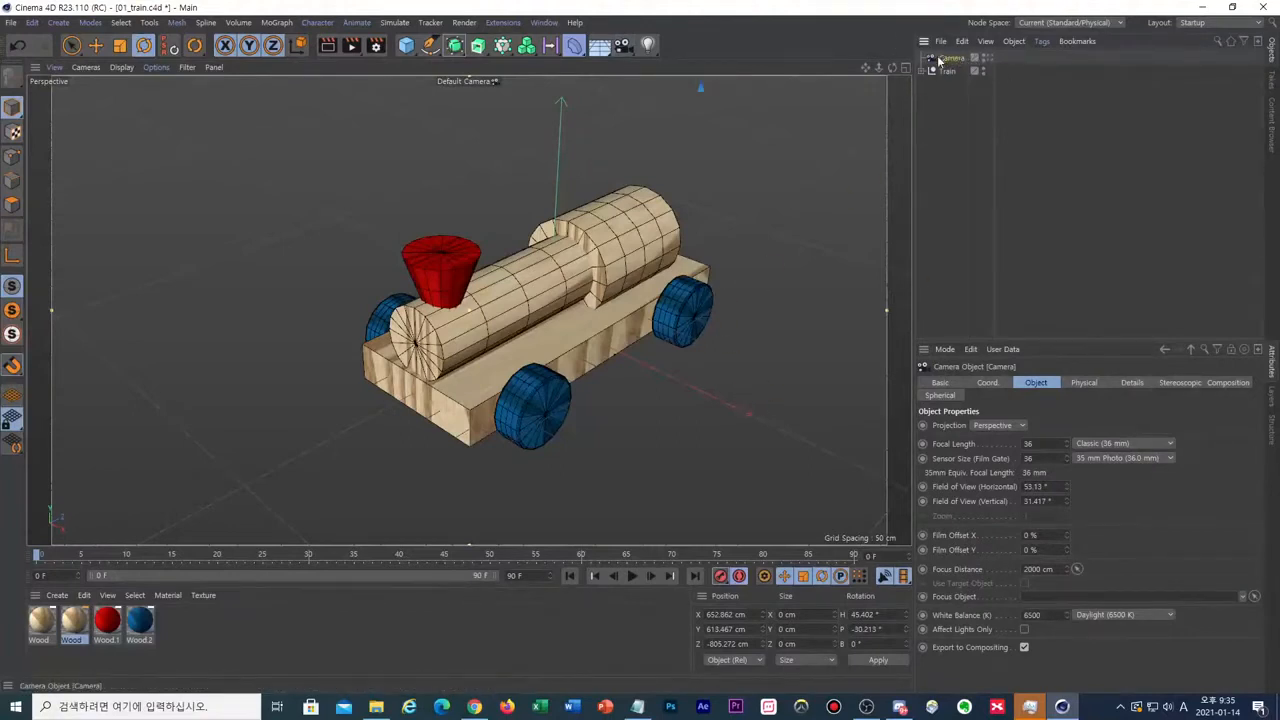
{"action": "key", "text": "Delete"}
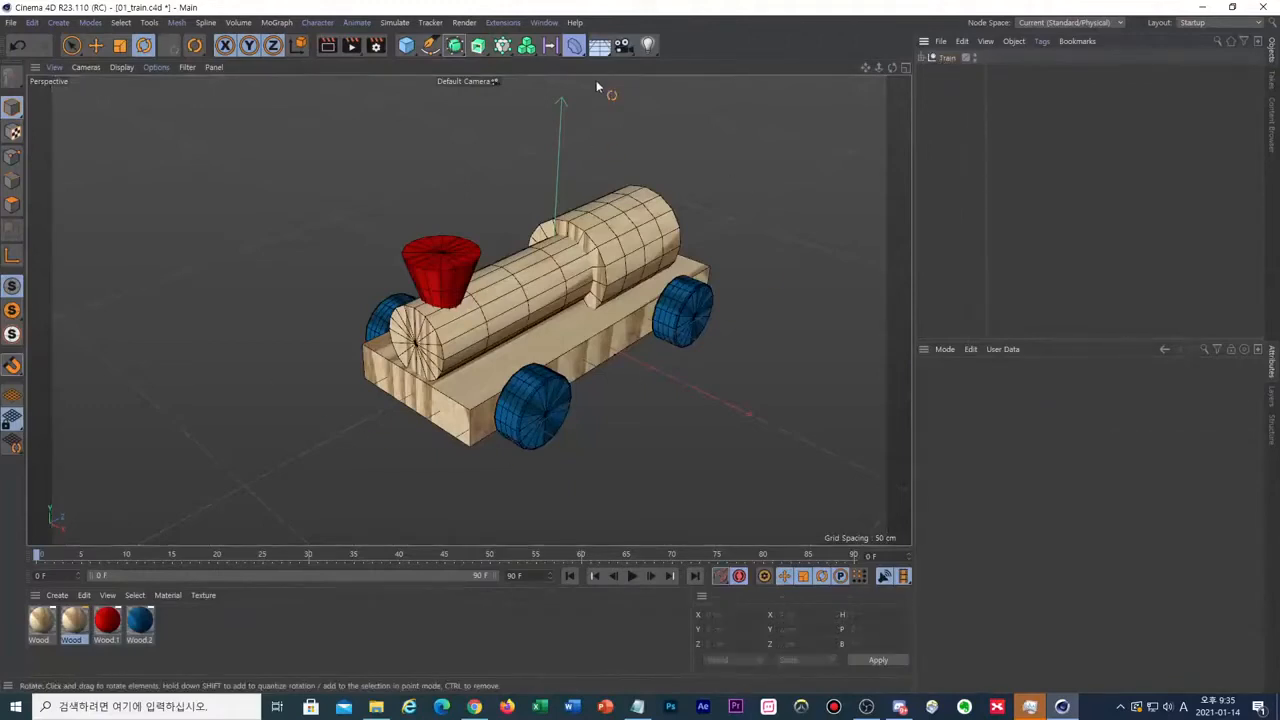
- Add a camera at the current viewpoint and inspect its position and field of view around the train from the default camera
{"action": "left_click", "coordinate": [622, 45]}
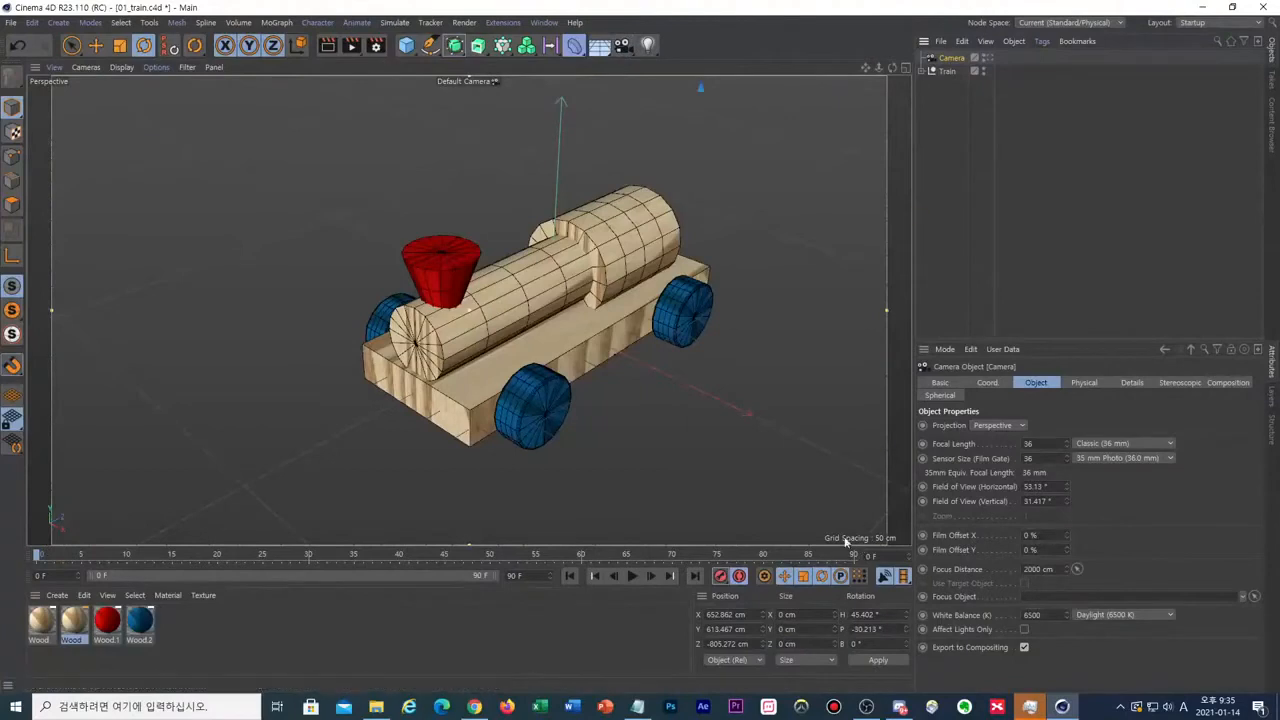
{"action": "left_click", "coordinate": [988, 58]}
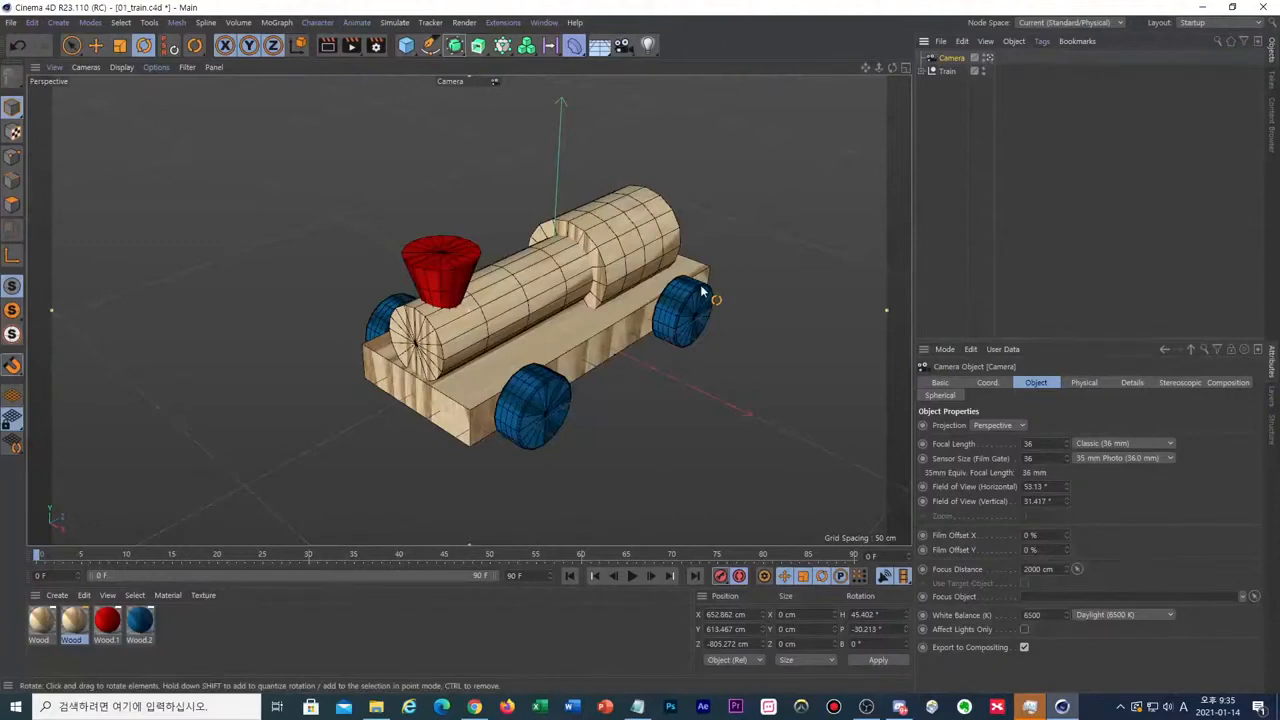
{"action": "left_click", "coordinate": [988, 58]}
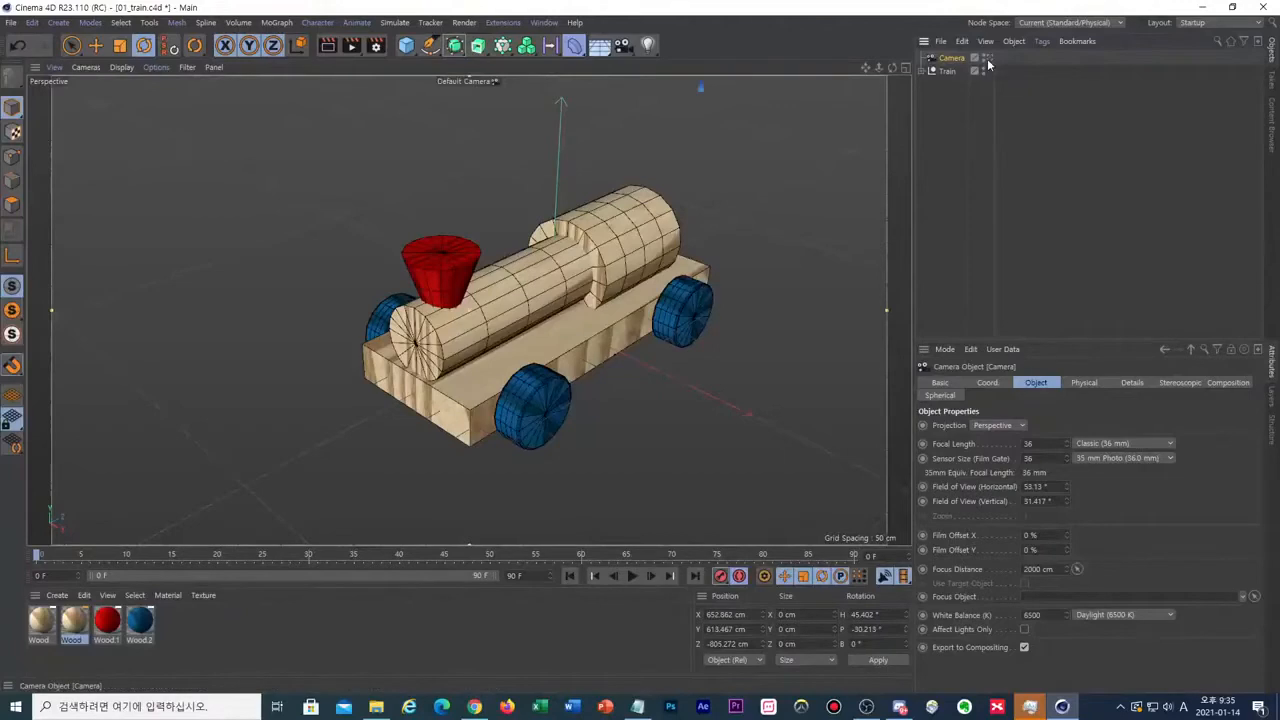
{"action": "key", "text": "h"}
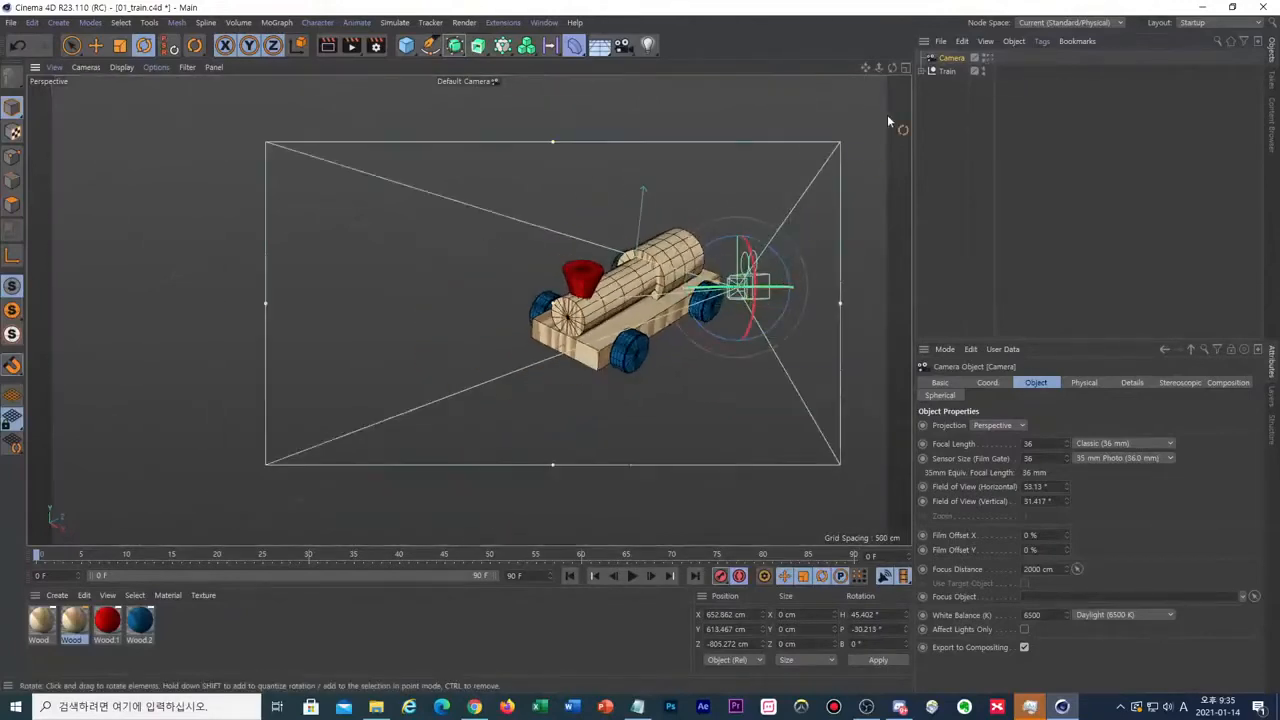
{"action": "left_click_drag", "start_coordinate": [600, 300], "coordinate": [620, 335], "text": "alt"}
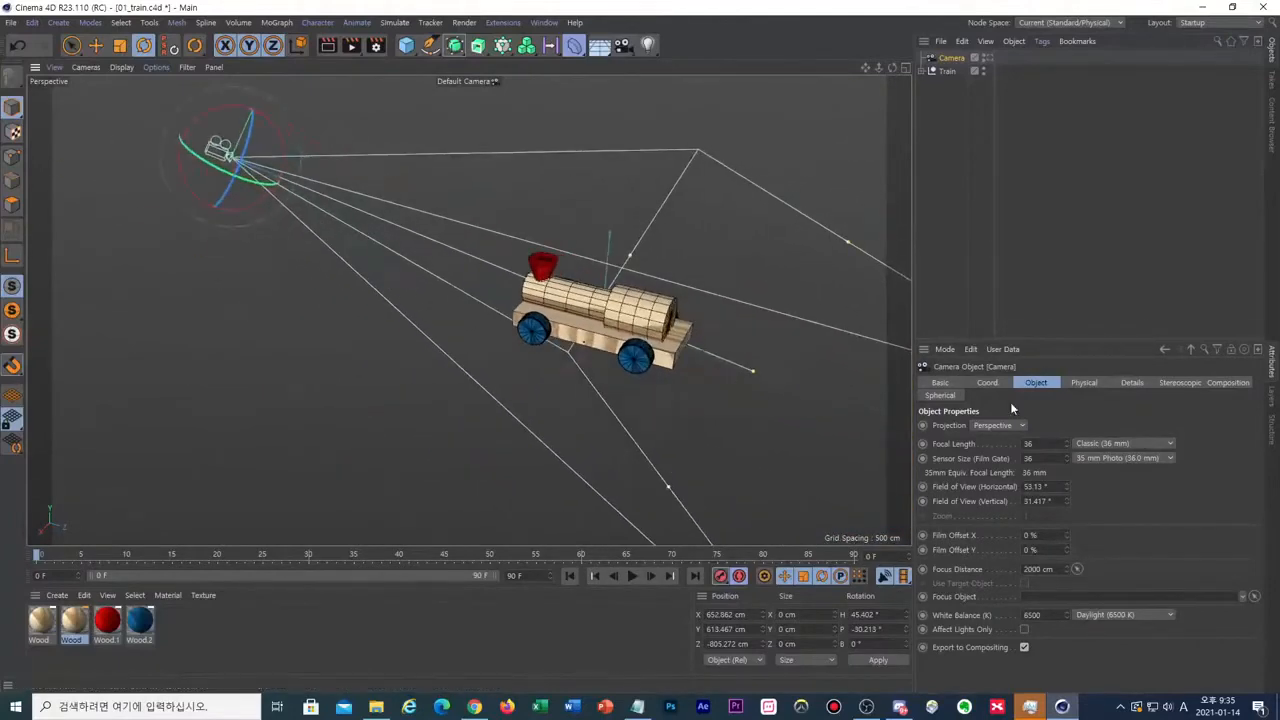
{"action": "left_click_drag", "start_coordinate": [771, 285], "coordinate": [488, 392], "text": "alt"}
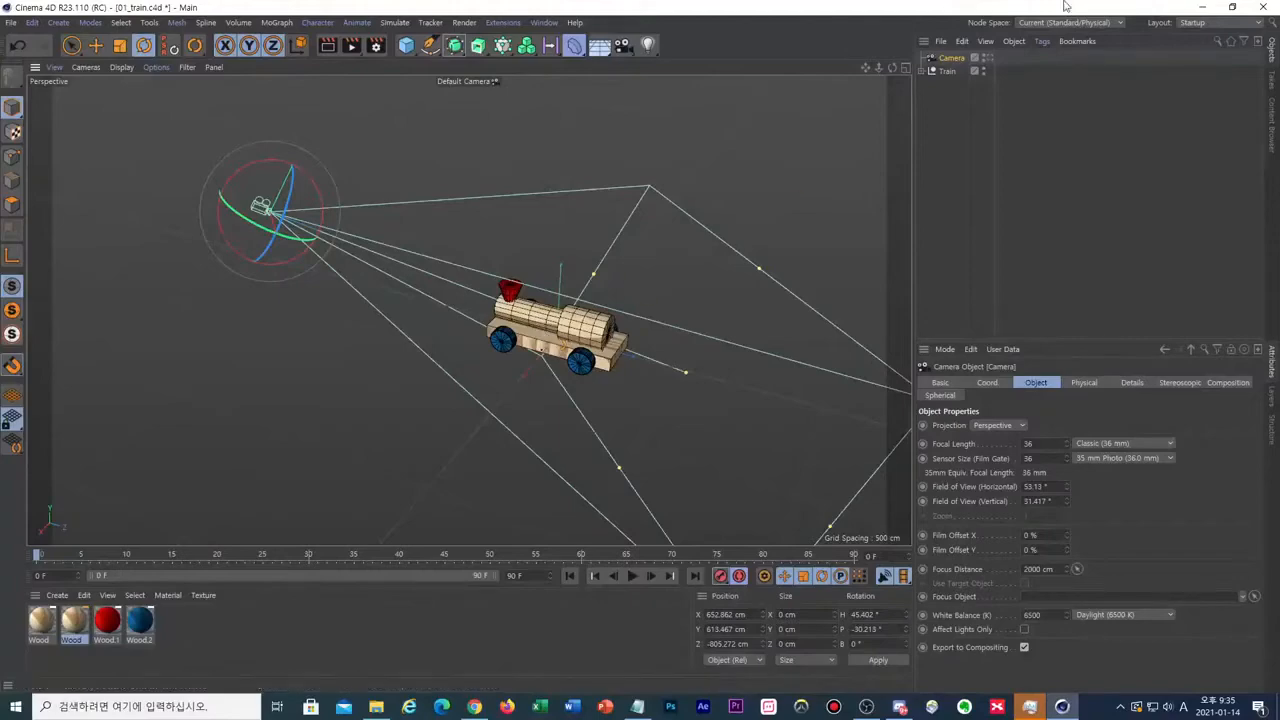
- Look through the new camera and pan it so the train sits slightly lower in the frame
{"action": "left_click", "coordinate": [987, 58]}
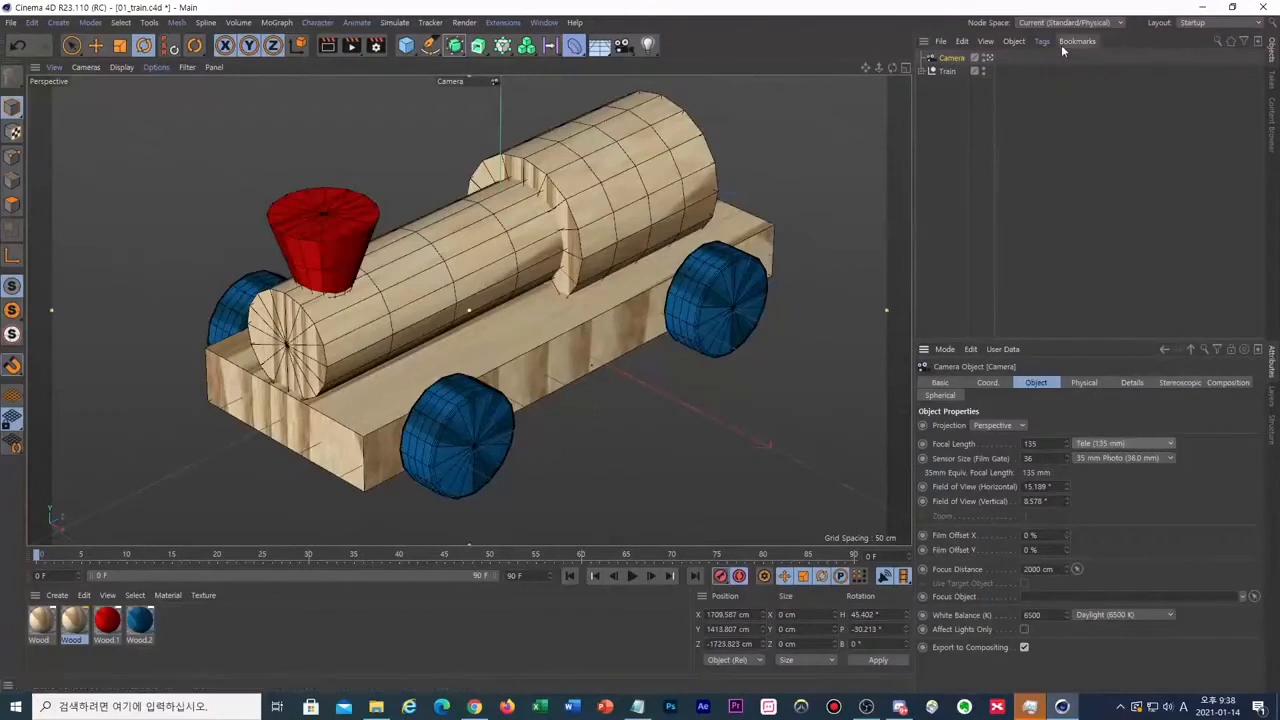
{"action": "left_click", "coordinate": [990, 58]}
{"action": "left_click", "coordinate": [990, 58]}
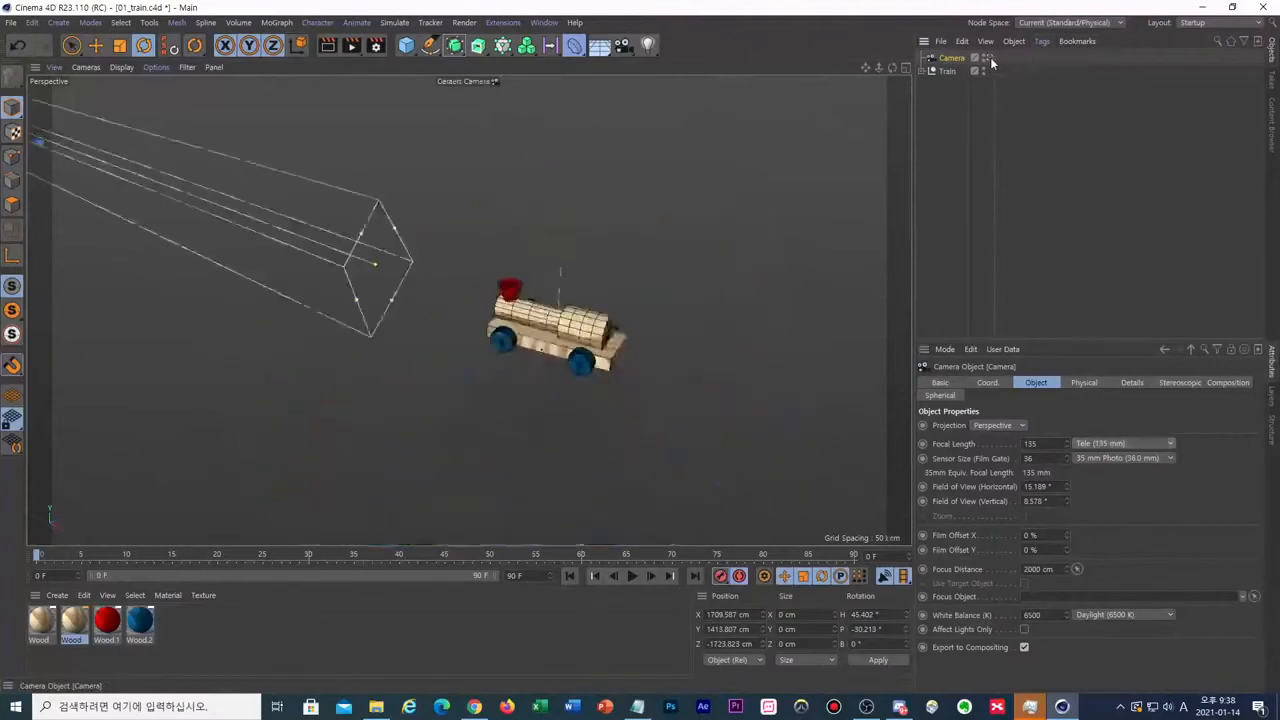
{"action": "mouse_move", "coordinate": [892, 68]}
{"action": "left_mouse_down"}
{"action": "mouse_move", "coordinate": [892, 35]}
{"action": "mouse_move", "coordinate": [872, 85]}
{"action": "mouse_move", "coordinate": [892, 68]}
{"action": "left_mouse_up"}
{"action": "left_click", "coordinate": [989, 57]}
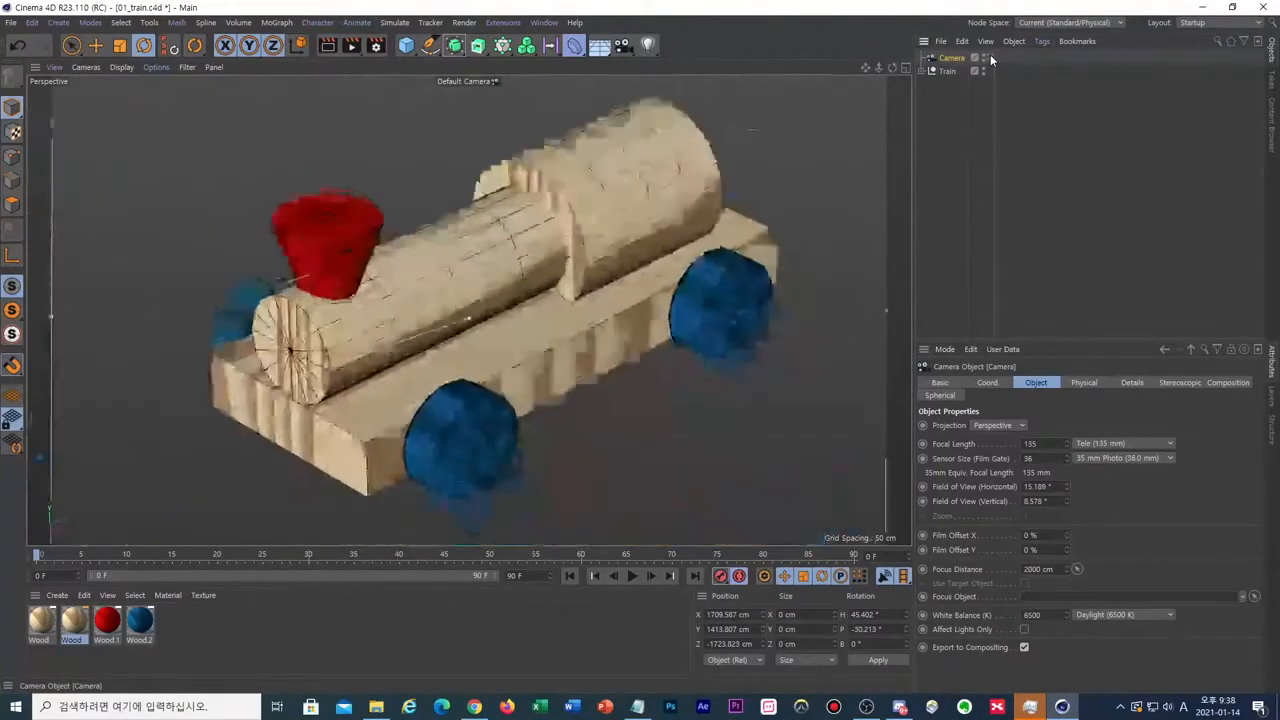
{"action": "mouse_move", "coordinate": [866, 68]}
{"action": "left_mouse_down"}
{"action": "mouse_move", "coordinate": [876, 88]}
{"action": "mouse_move", "coordinate": [853, 127]}
{"action": "mouse_move", "coordinate": [874, 82]}
{"action": "left_mouse_up"}
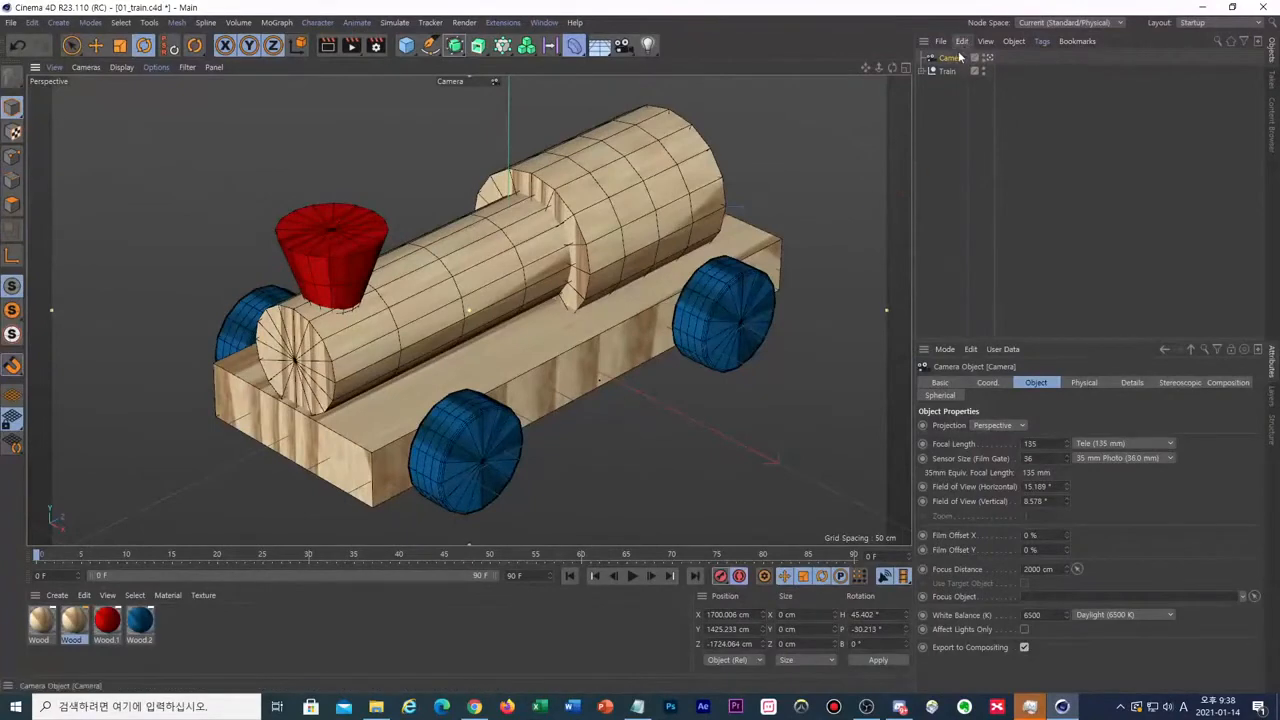
- Add a Protection rigging tag to the camera
{"action": "left_click", "coordinate": [1043, 41]}
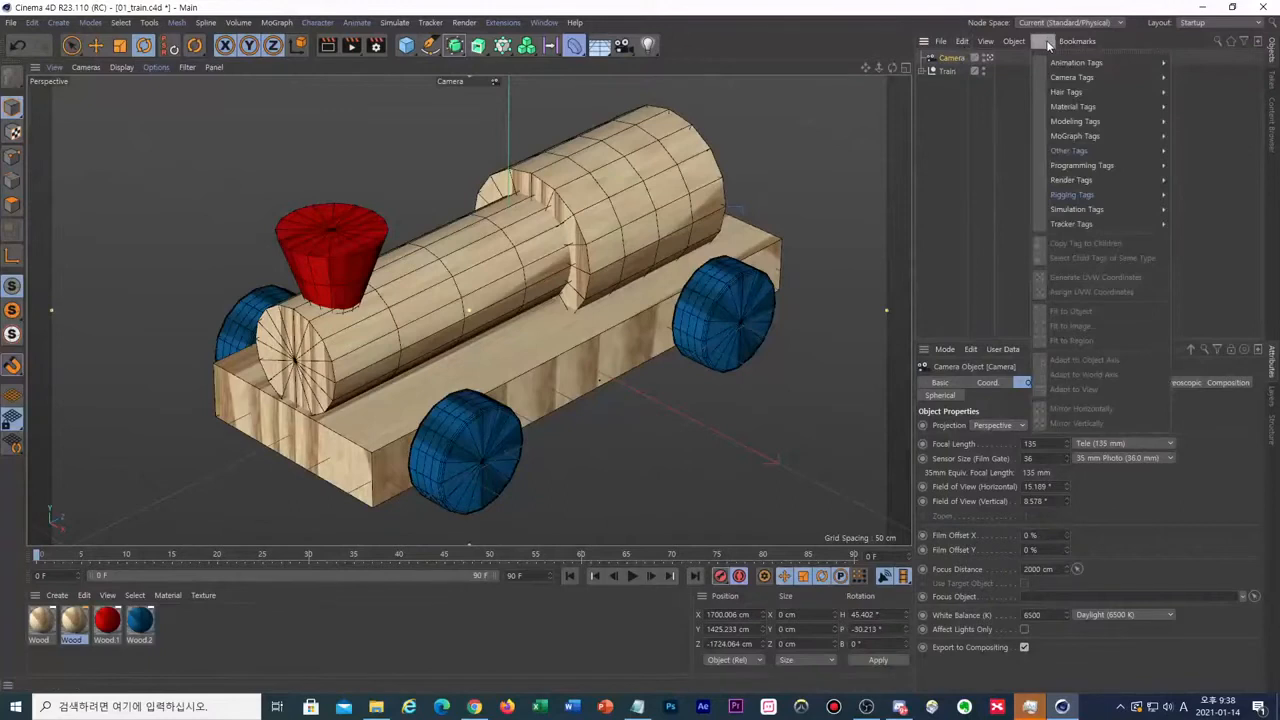
{"action": "mouse_move", "coordinate": [1054, 62]}
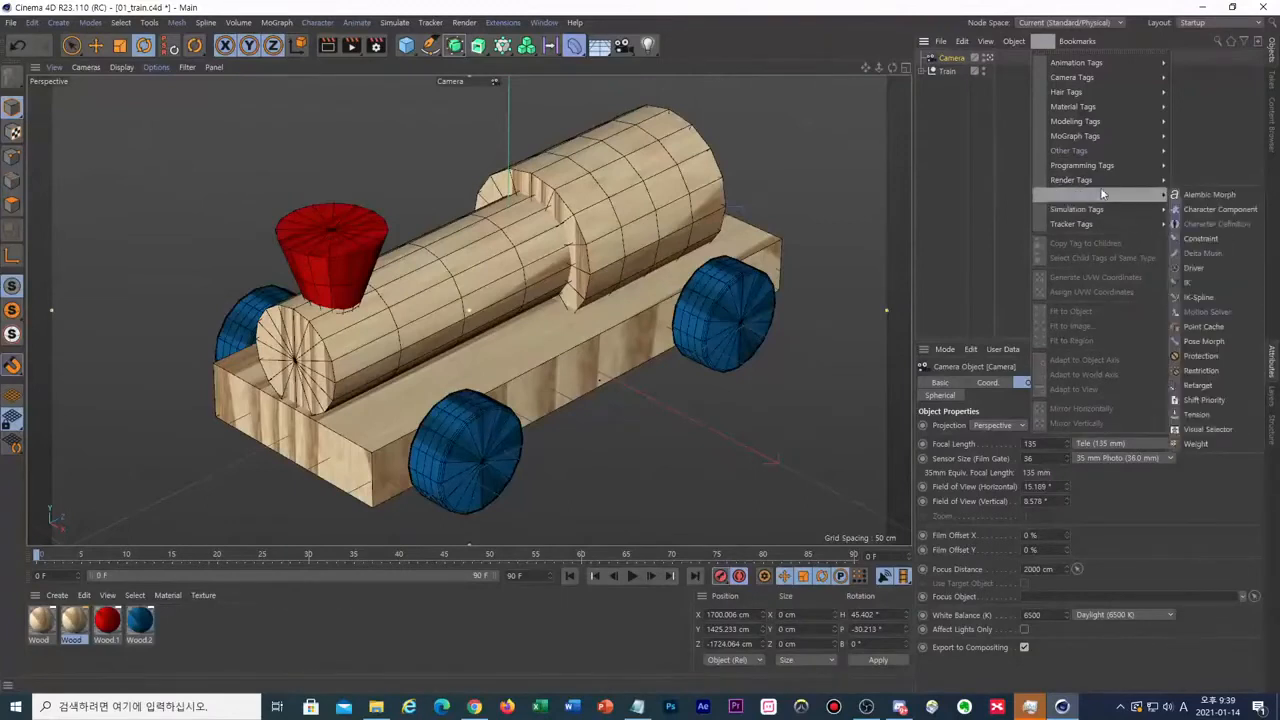
{"action": "left_click", "coordinate": [1203, 356]}
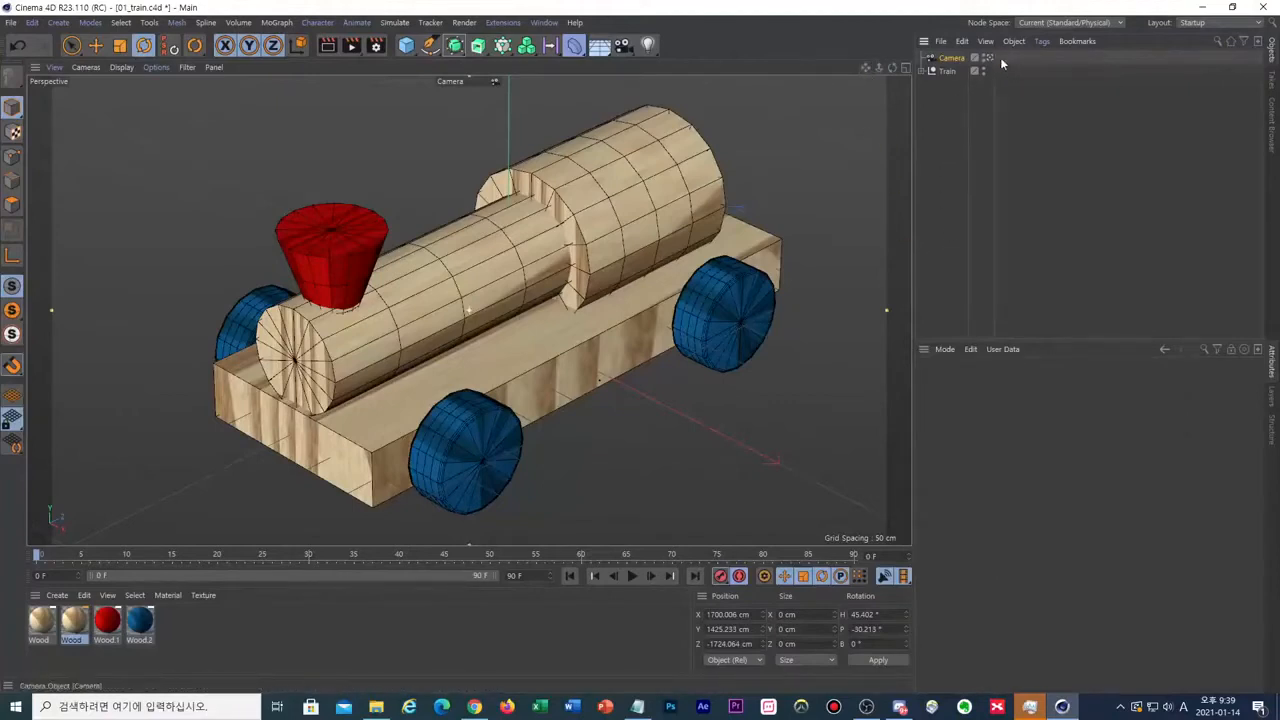
- Turn on the Grid composition helper for the camera
{"action": "left_click", "coordinate": [955, 60]}
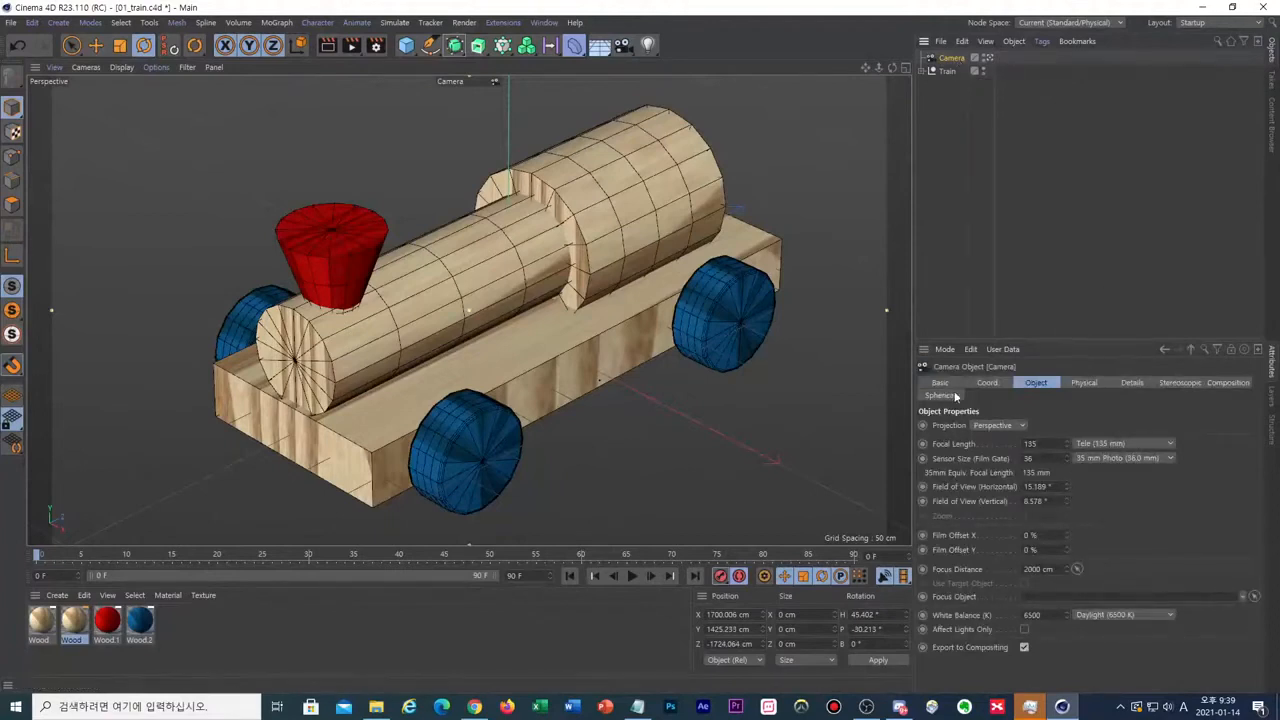
{"action": "left_click", "coordinate": [1245, 384]}
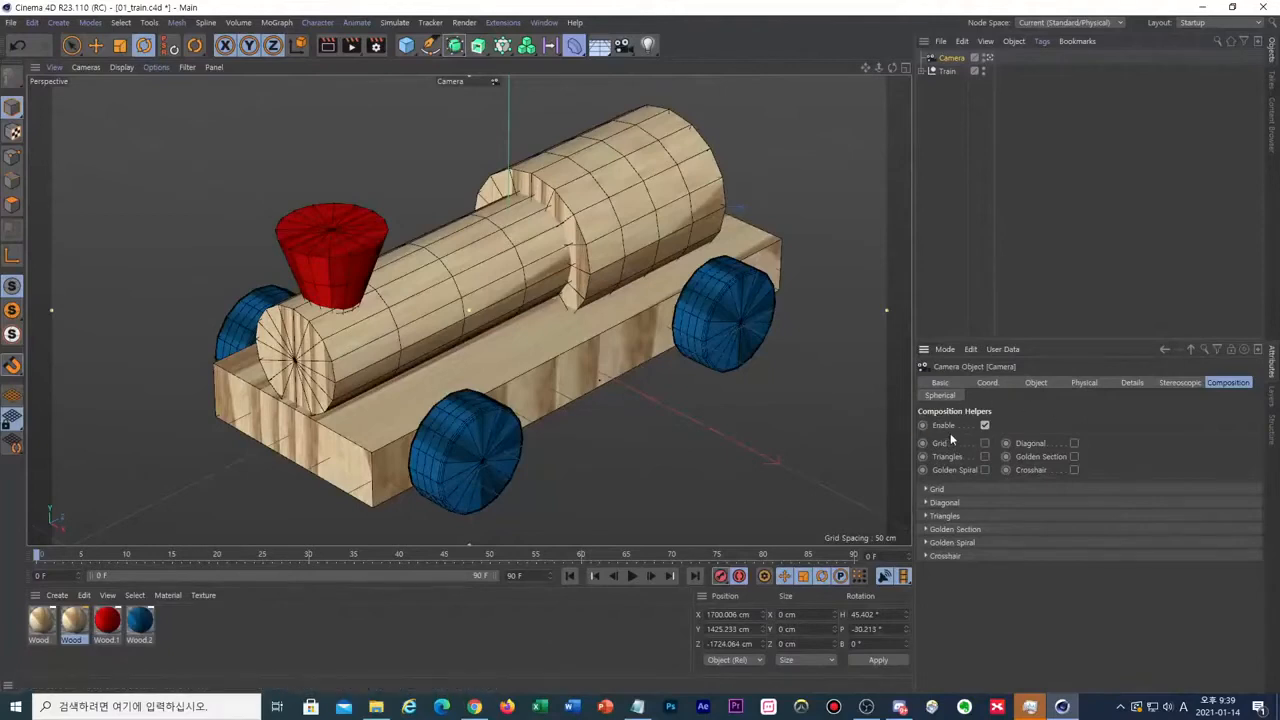
{"action": "left_click", "coordinate": [984, 443]}
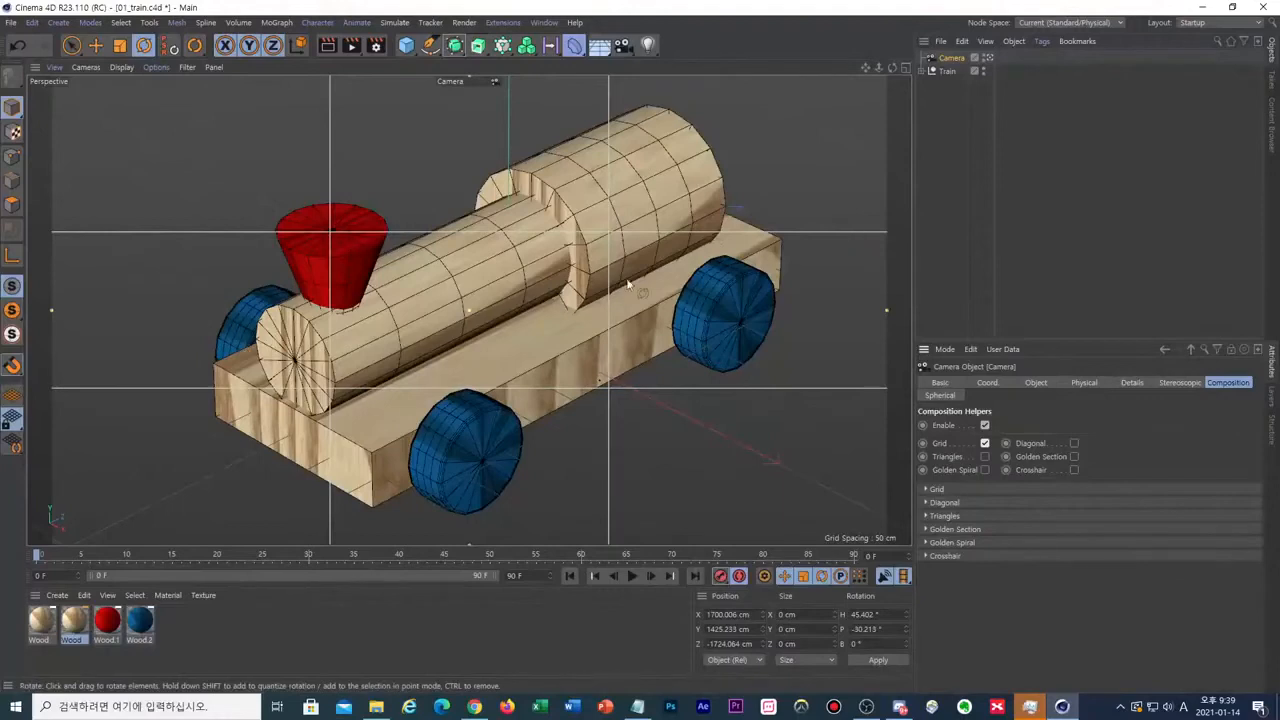
- Preview the camera's Diagonal, Triangles and Golden Section helpers, switching each off again, and turn off the Grid helper
{"action": "left_click", "coordinate": [1074, 443]}
{"action": "left_click", "coordinate": [1074, 443]}
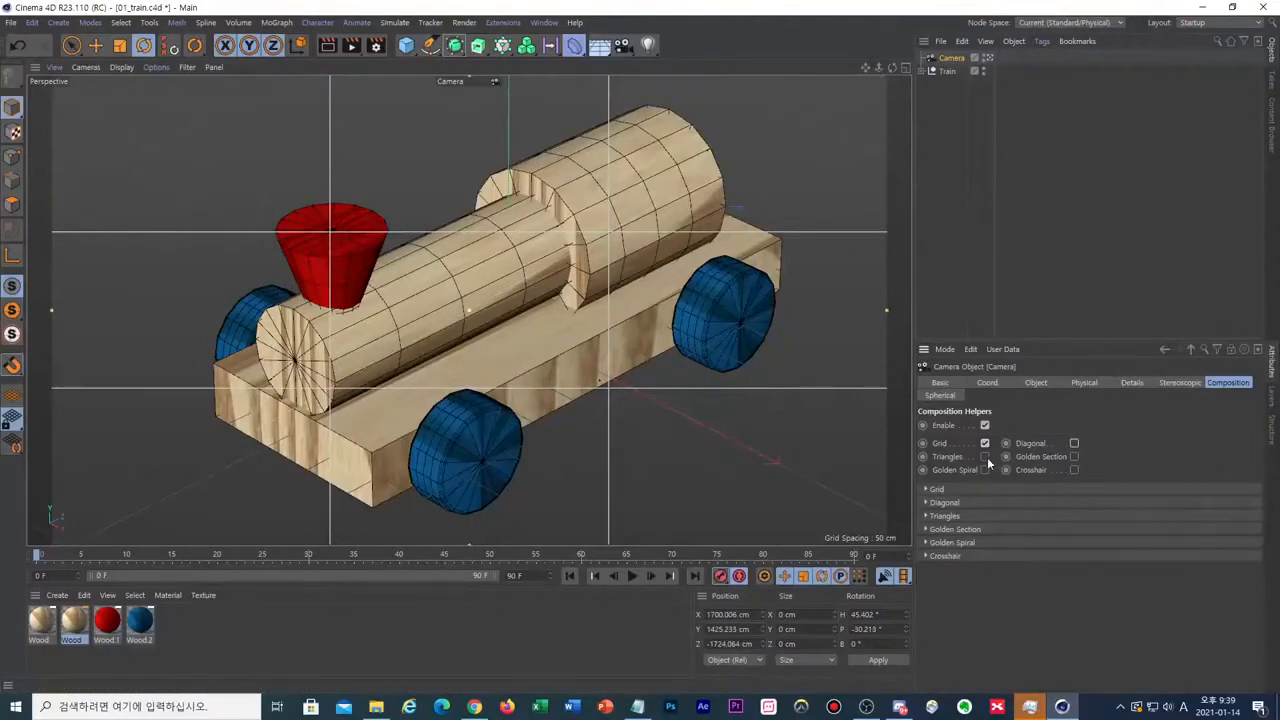
{"action": "left_click", "coordinate": [985, 457]}
{"action": "left_click", "coordinate": [985, 457]}
{"action": "left_click", "coordinate": [1074, 456]}
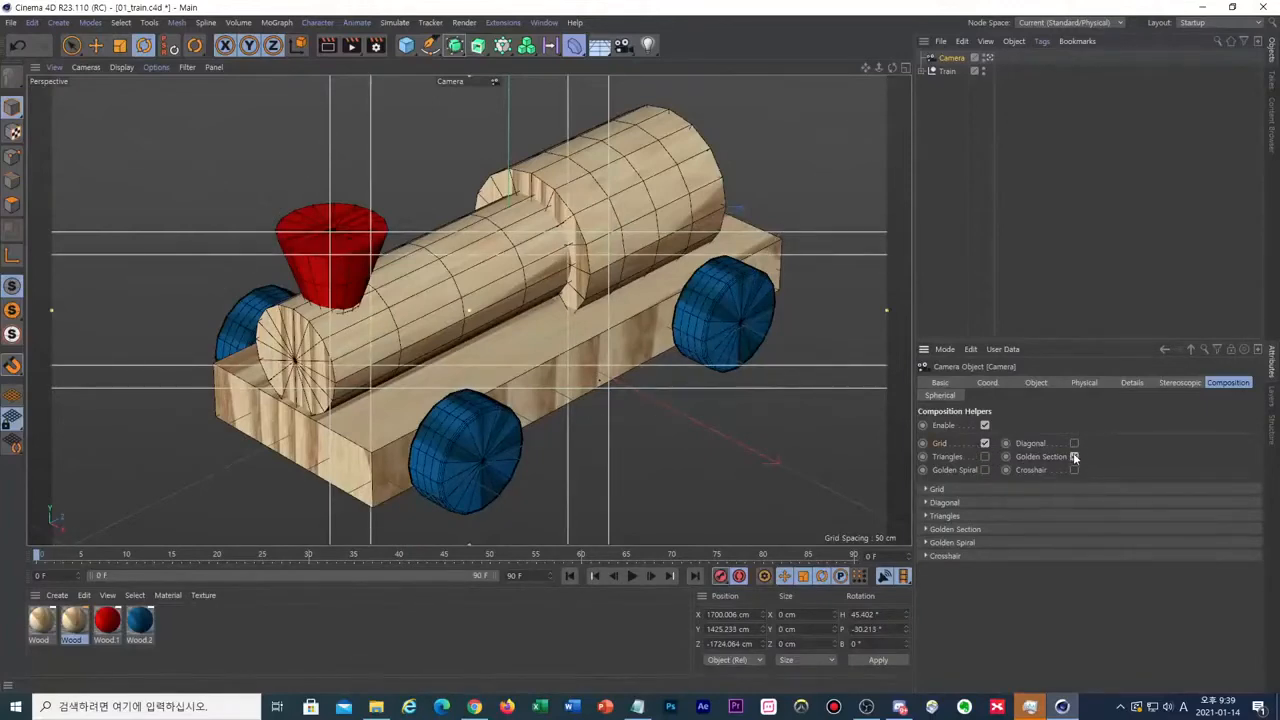
{"action": "left_click", "coordinate": [1074, 457]}
{"action": "left_click", "coordinate": [985, 443]}
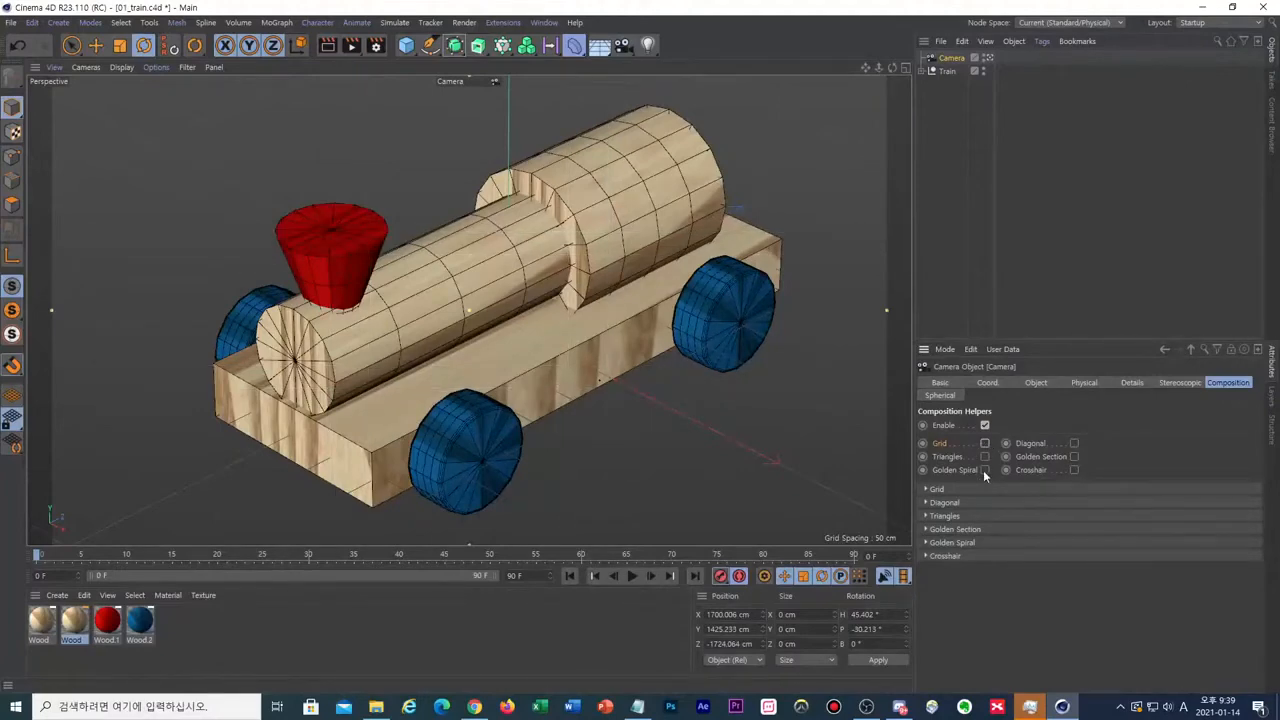
- Turn on the camera's Golden Spiral helper, try the Crosshair helper, and reframe the train from a lower angle against the spiral
{"action": "left_click", "coordinate": [984, 470]}
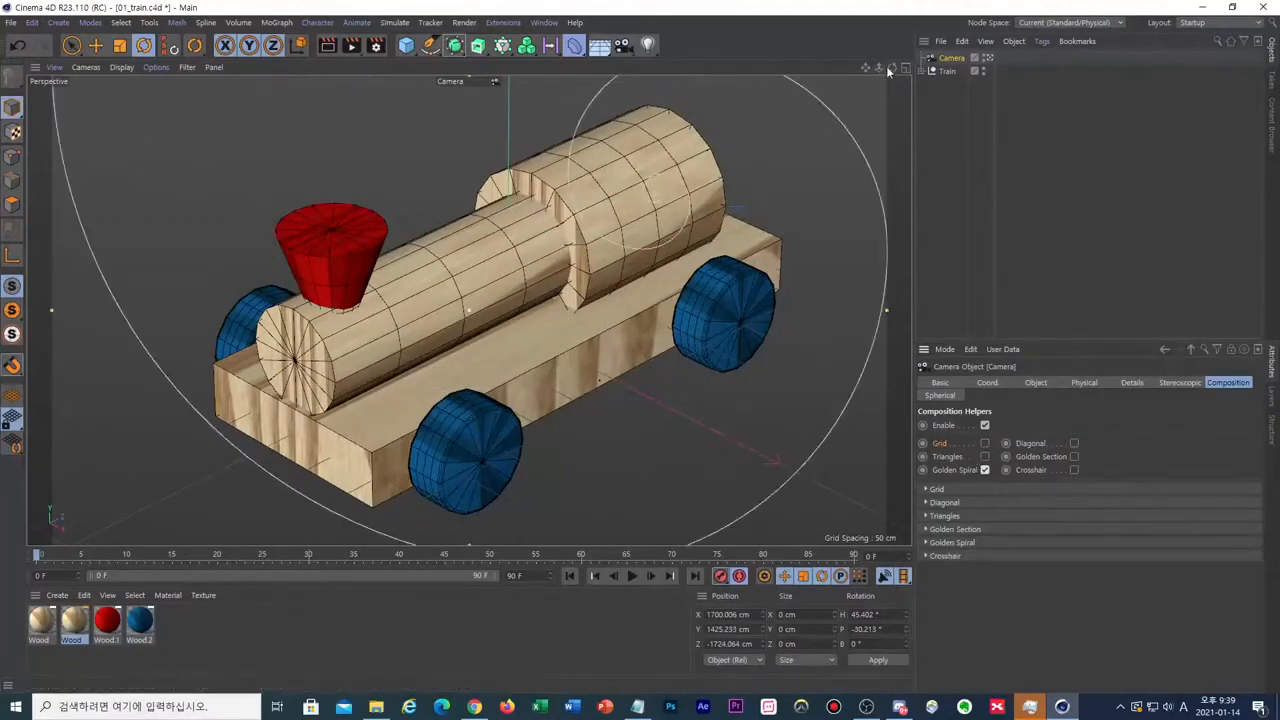
{"action": "left_click_drag", "start_coordinate": [891, 67], "coordinate": [955, 5]}
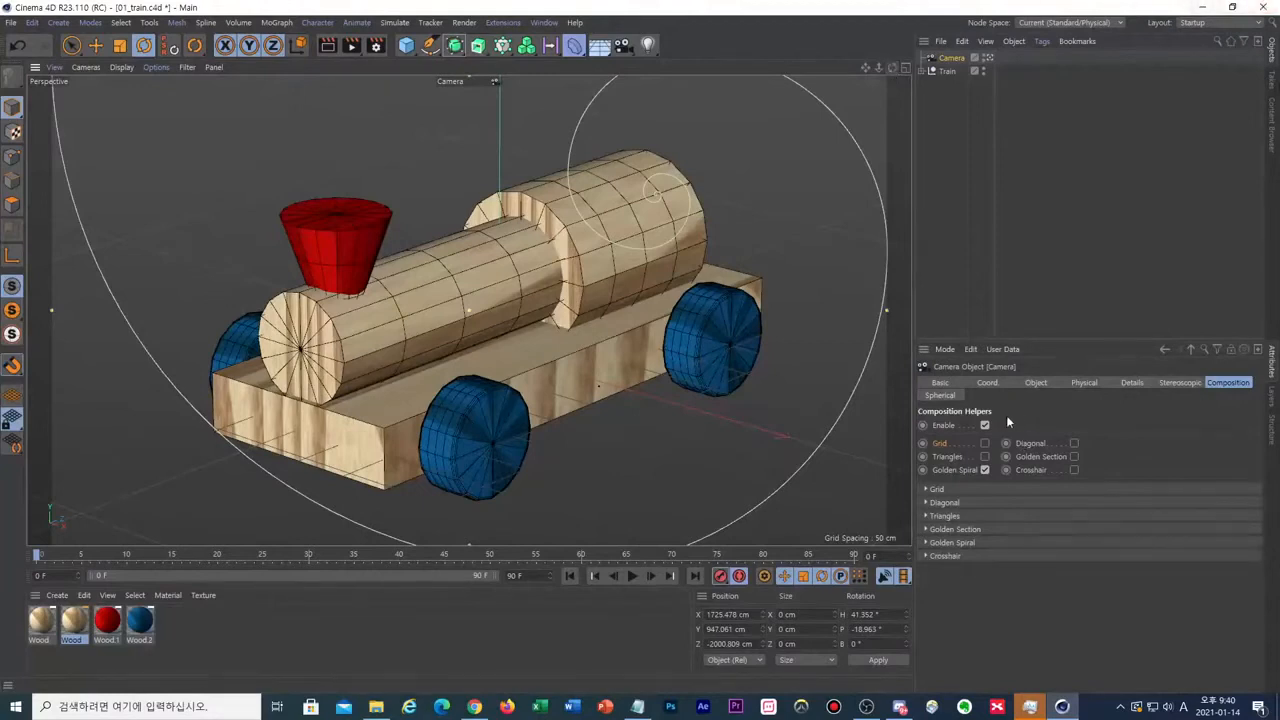
{"action": "left_click", "coordinate": [1074, 470]}
{"action": "left_click", "coordinate": [1073, 472]}
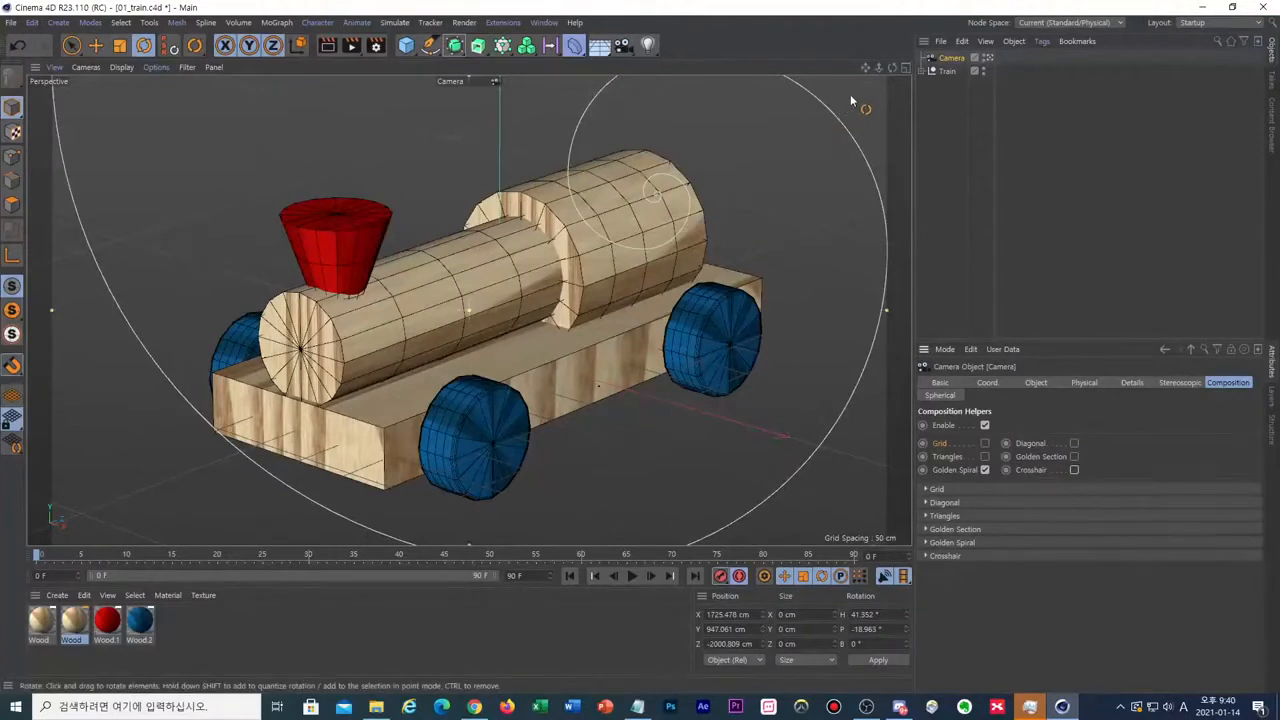
{"action": "mouse_move", "coordinate": [865, 68]}
{"action": "left_mouse_down"}
{"action": "mouse_move", "coordinate": [856, 63]}
{"action": "mouse_move", "coordinate": [866, 68]}
{"action": "left_mouse_up"}
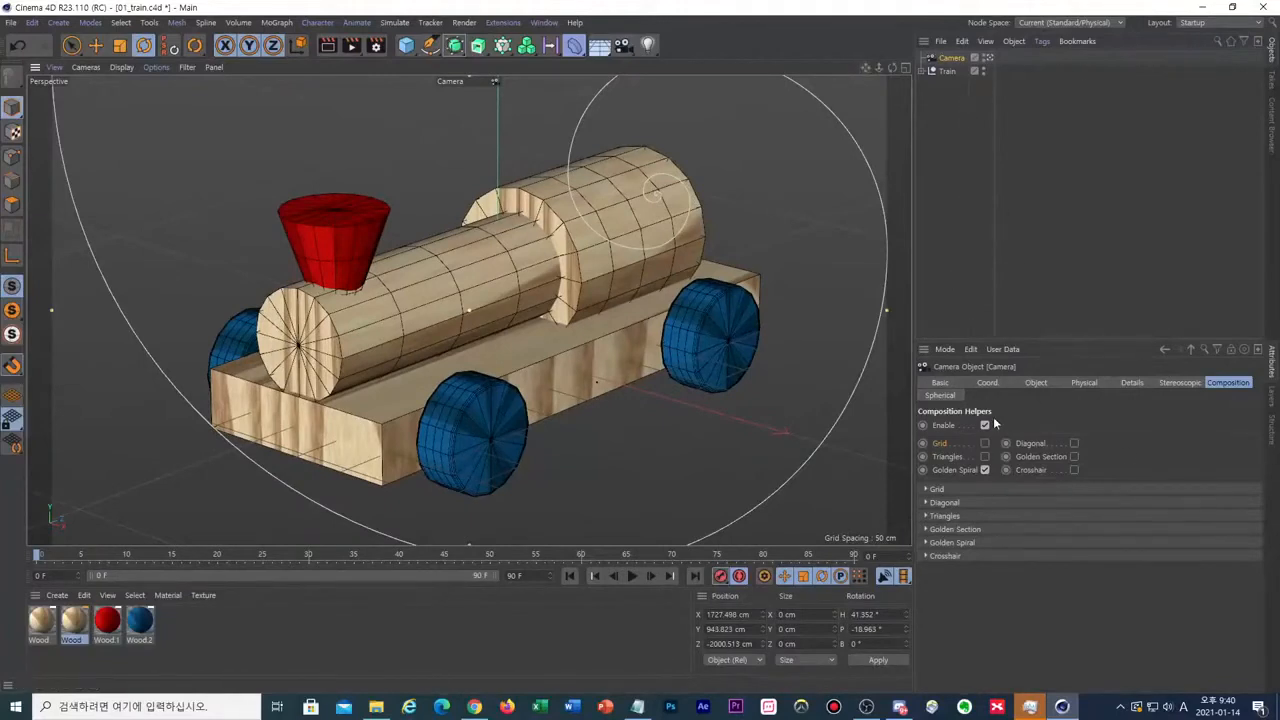
{"action": "left_click", "coordinate": [950, 384]}
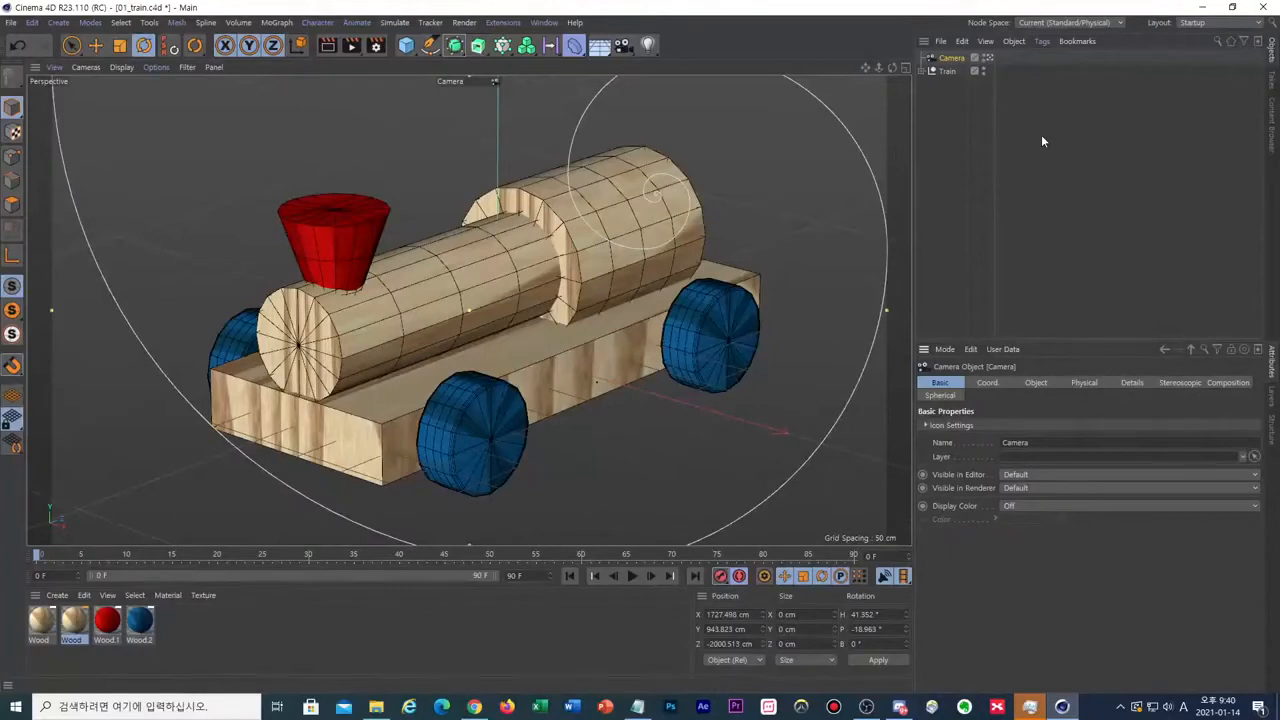
{"action": "left_click", "coordinate": [648, 46]}
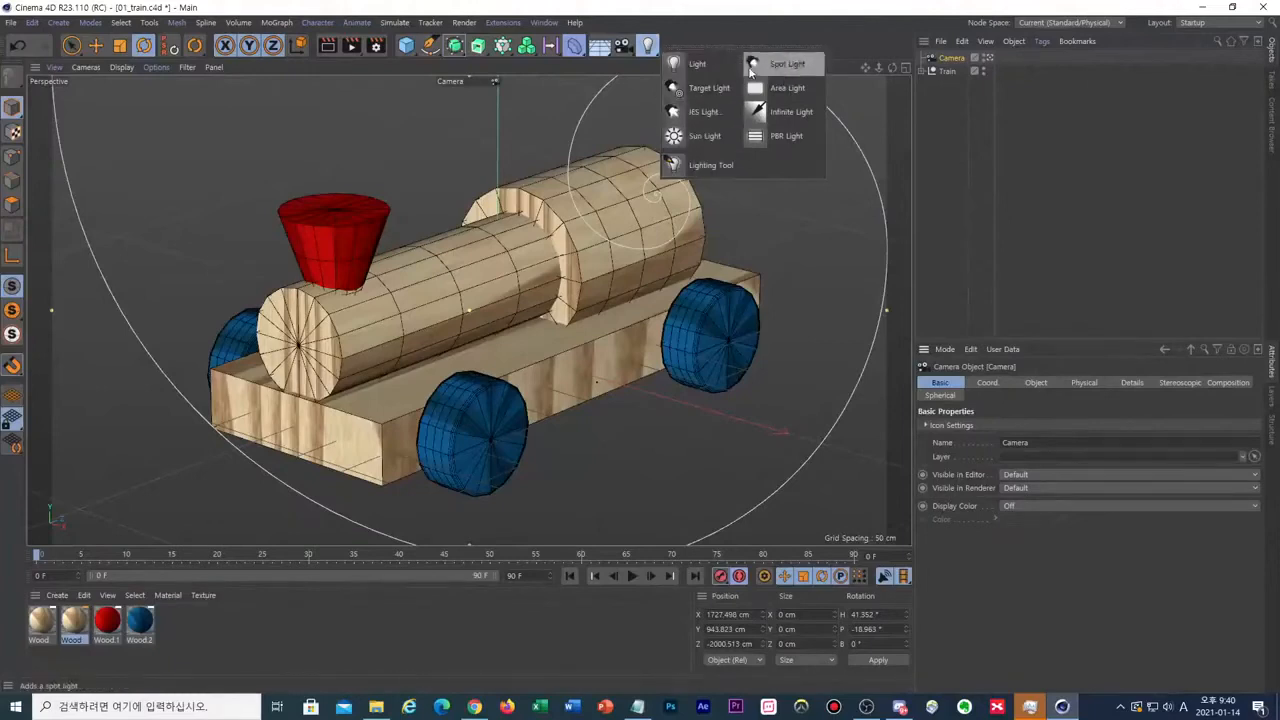
{"action": "left_click", "coordinate": [676, 40]}
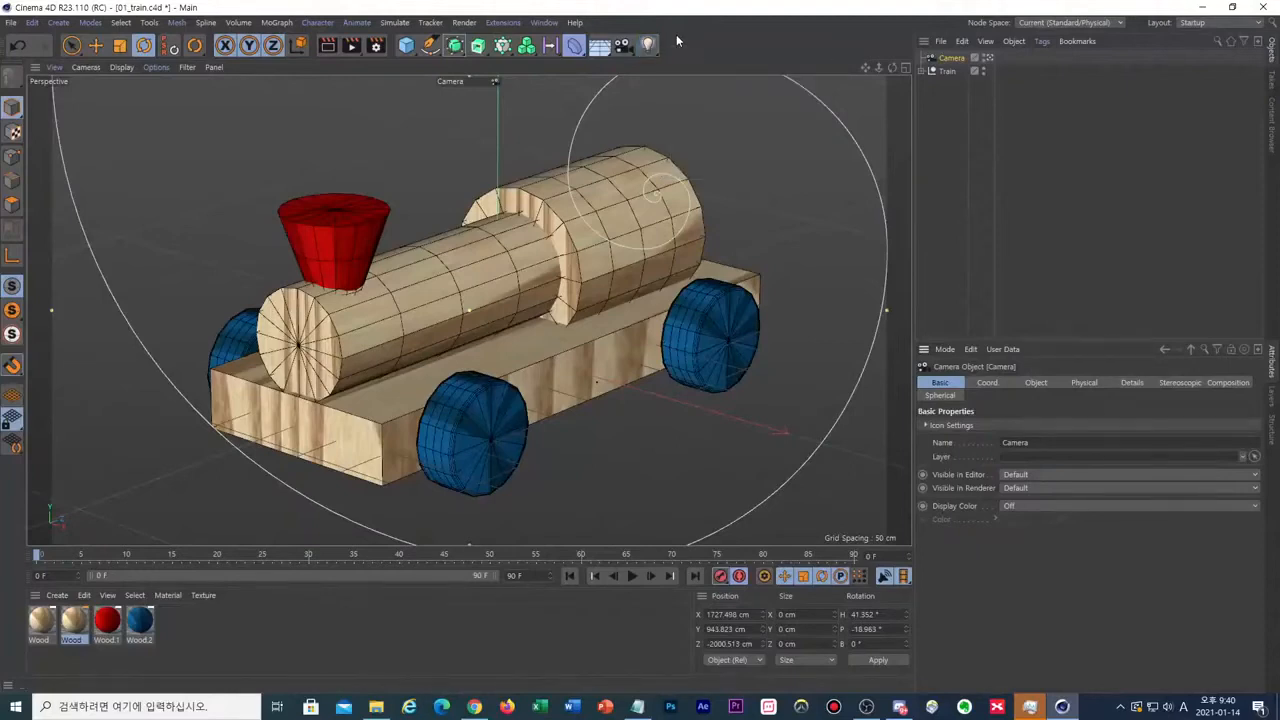
- Switch to Notepad and add the lines "카메라", "조명" and "배경/바닥" as a new block below the rendering notes
{"action": "left_click", "coordinate": [637, 707]}
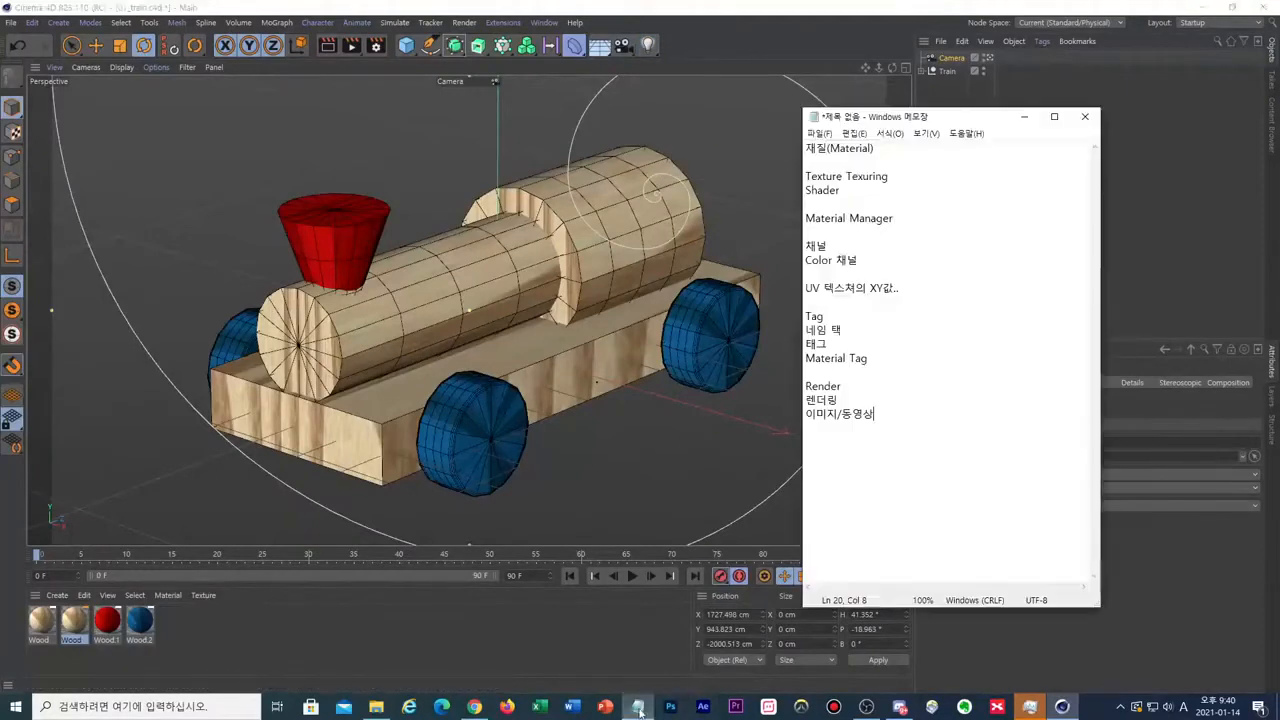
{"action": "key", "text": "Return"}
{"action": "key", "text": "Return"}
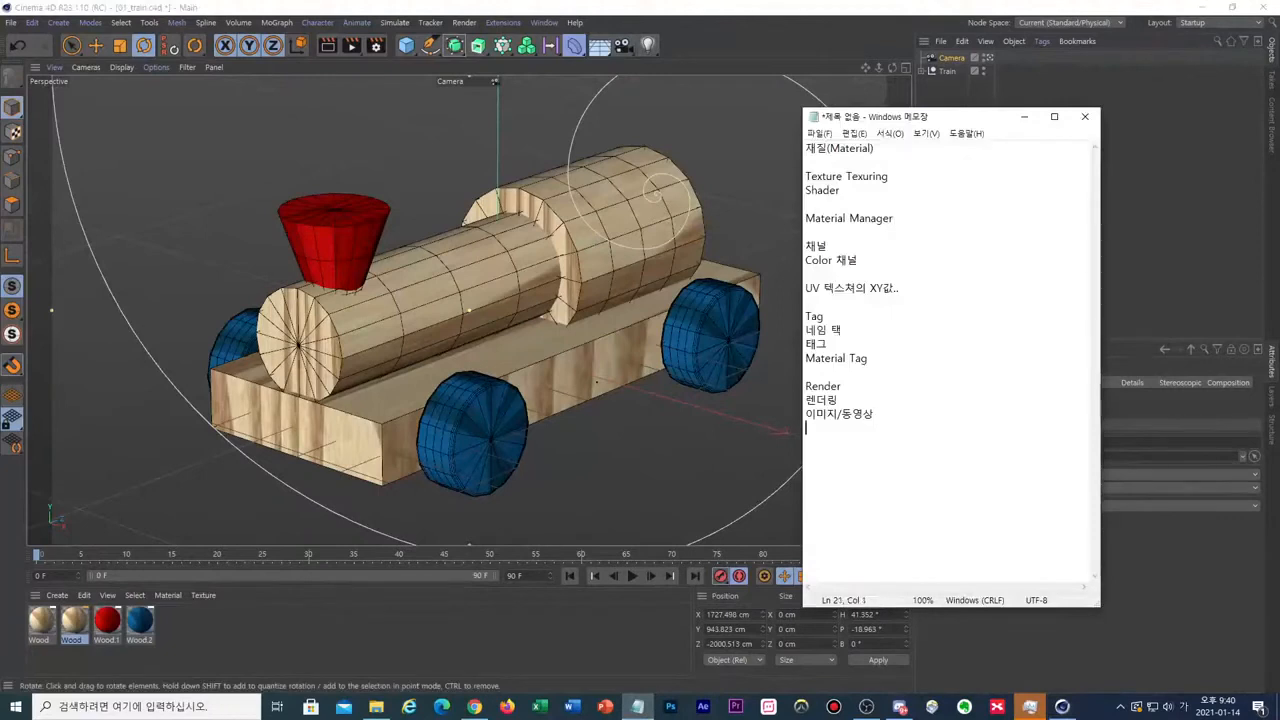
{"action": "type", "text": "카메라"}
{"action": "key", "text": "Return"}
{"action": "type", "text": "조명"}
{"action": "key", "text": "Return"}
{"action": "type", "text": "배경/바닥"}
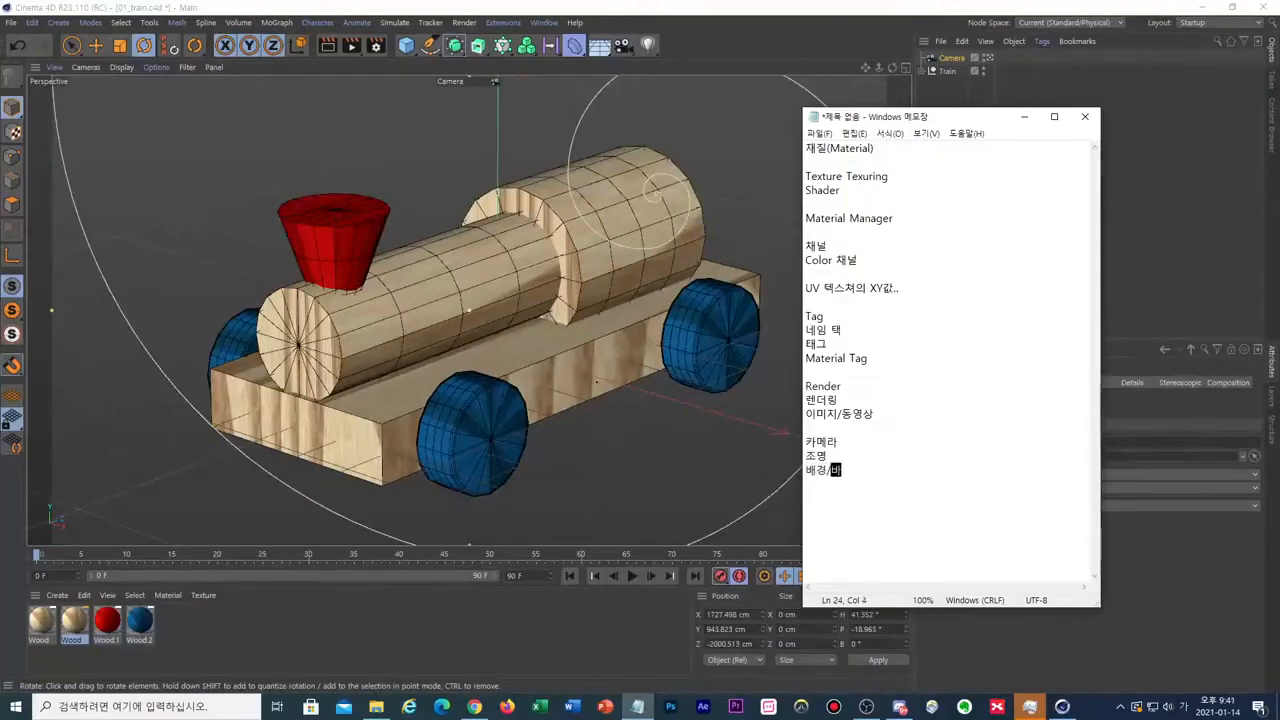
- Append "(디폴트 카메라)" to the "카메라" line of the notes
{"action": "key", "text": "Up"}
{"action": "key", "text": "Up"}
{"action": "type", "text": "(디렉"}
{"action": "type", "text": "트 카메라)"}
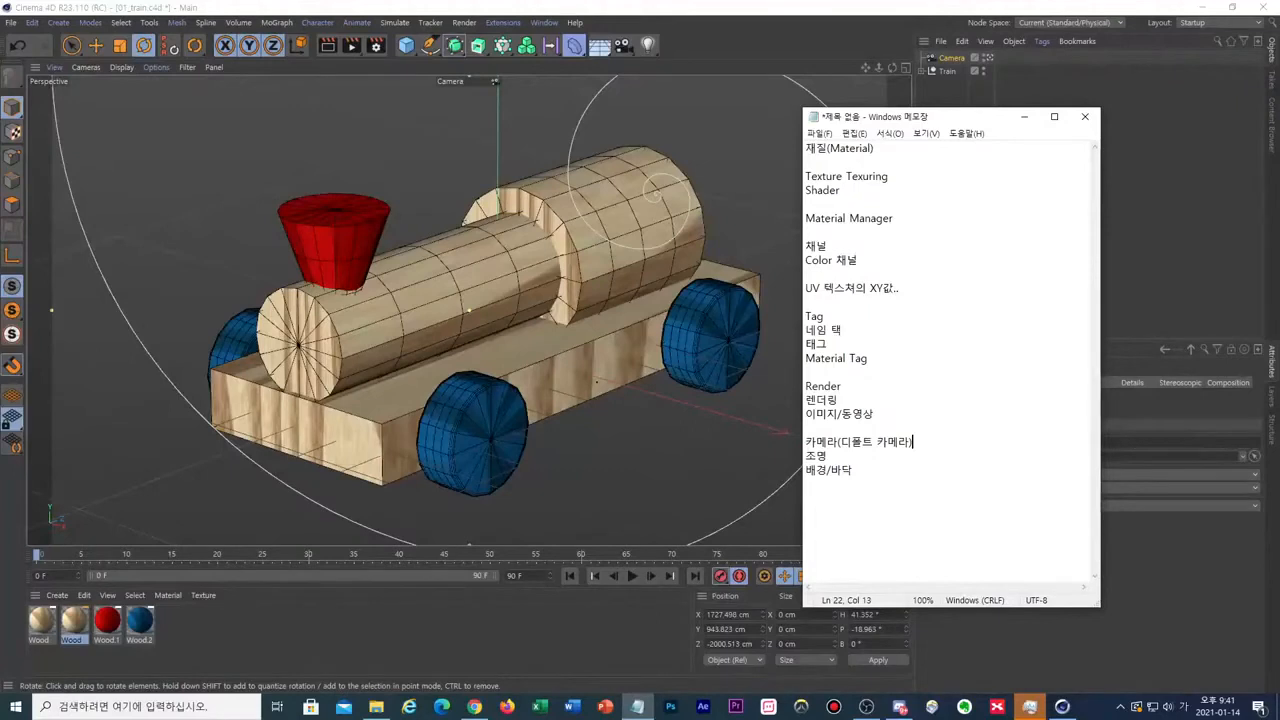
- Return to Cinema 4D and add a Floor object to the scene
{"action": "left_click", "coordinate": [950, 60]}
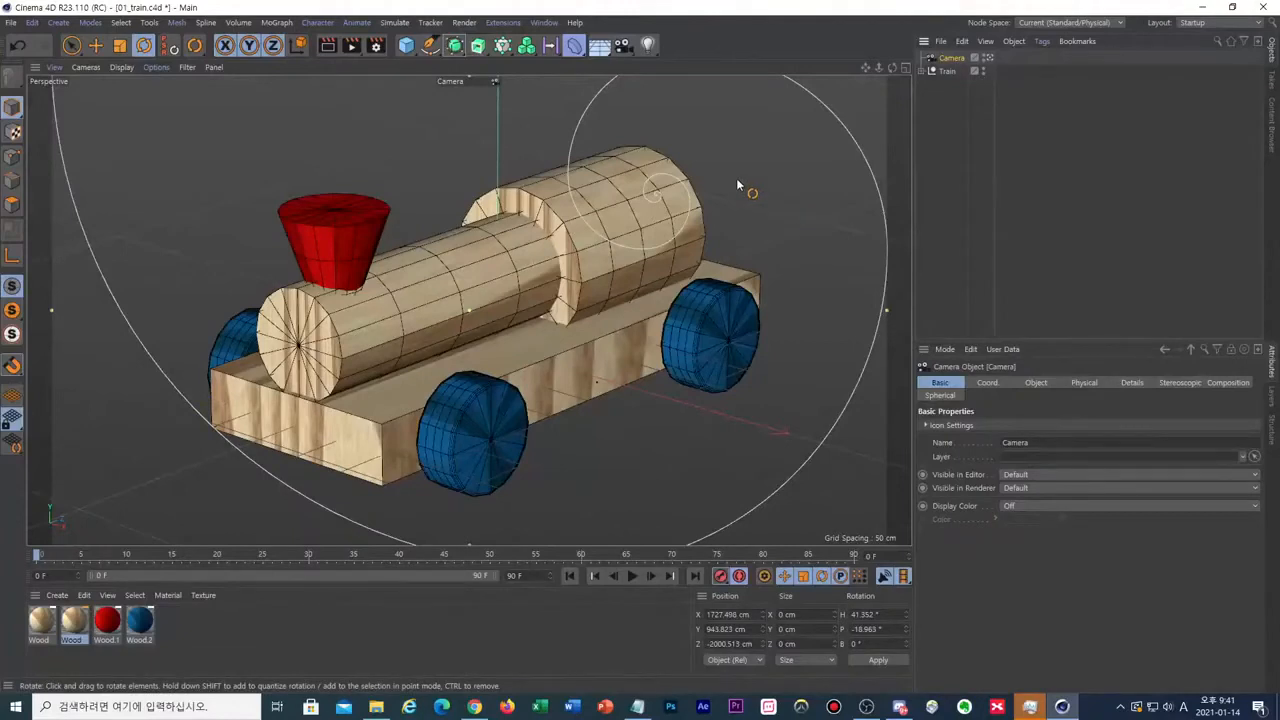
{"action": "left_click", "coordinate": [599, 46]}
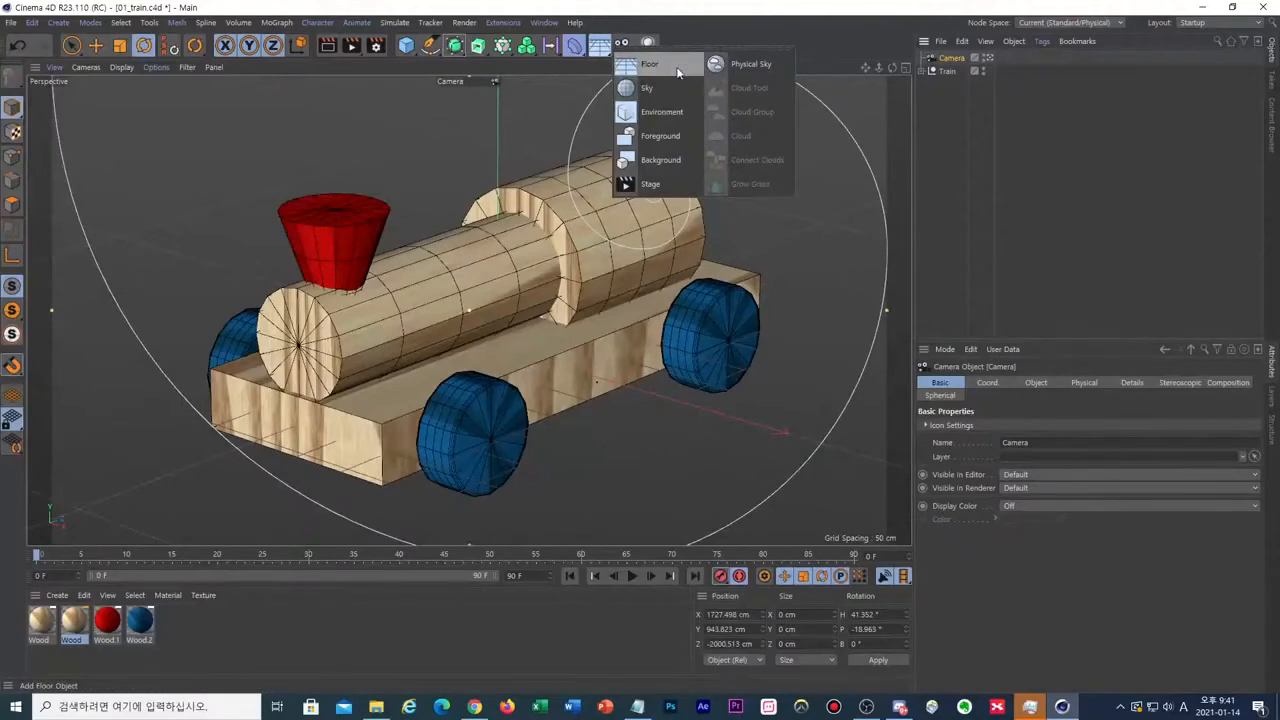
{"action": "left_click", "coordinate": [677, 70]}
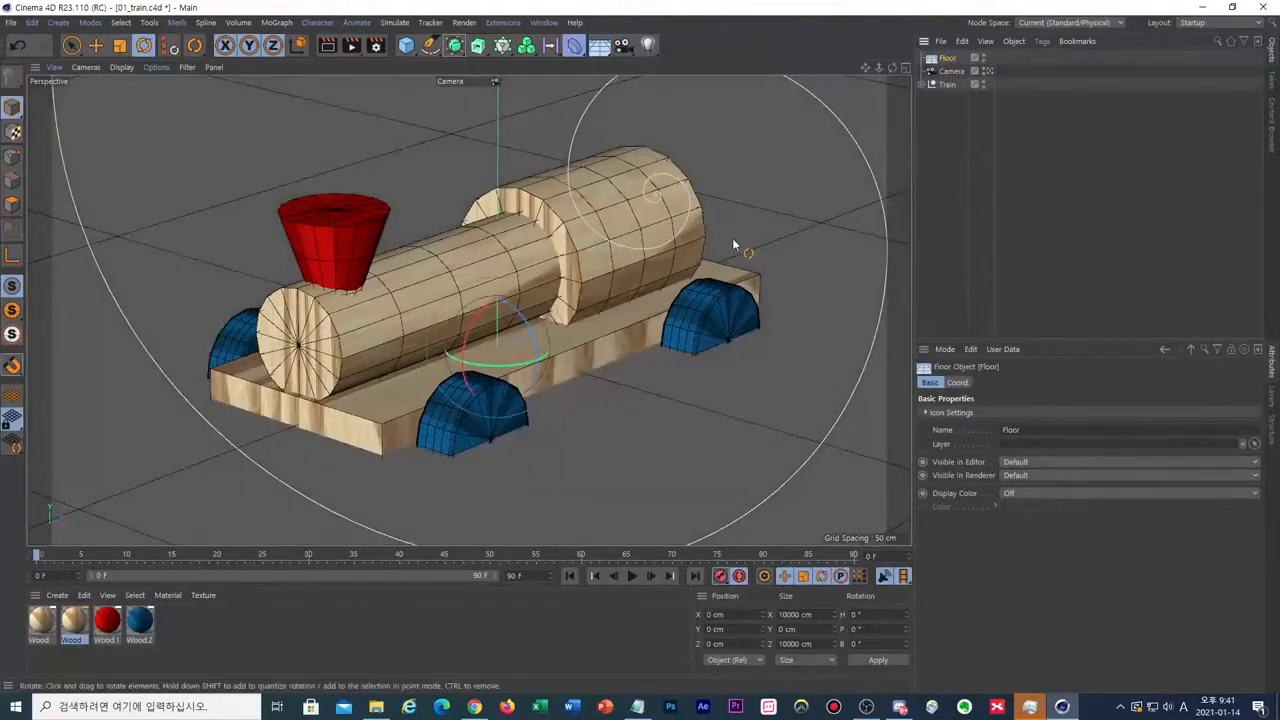
- Leave the camera view, show all four views, and raise the train to a Y position of about 103 cm so its wheels rest on the floor
{"action": "left_click", "coordinate": [988, 71]}
{"action": "left_click", "coordinate": [906, 68]}
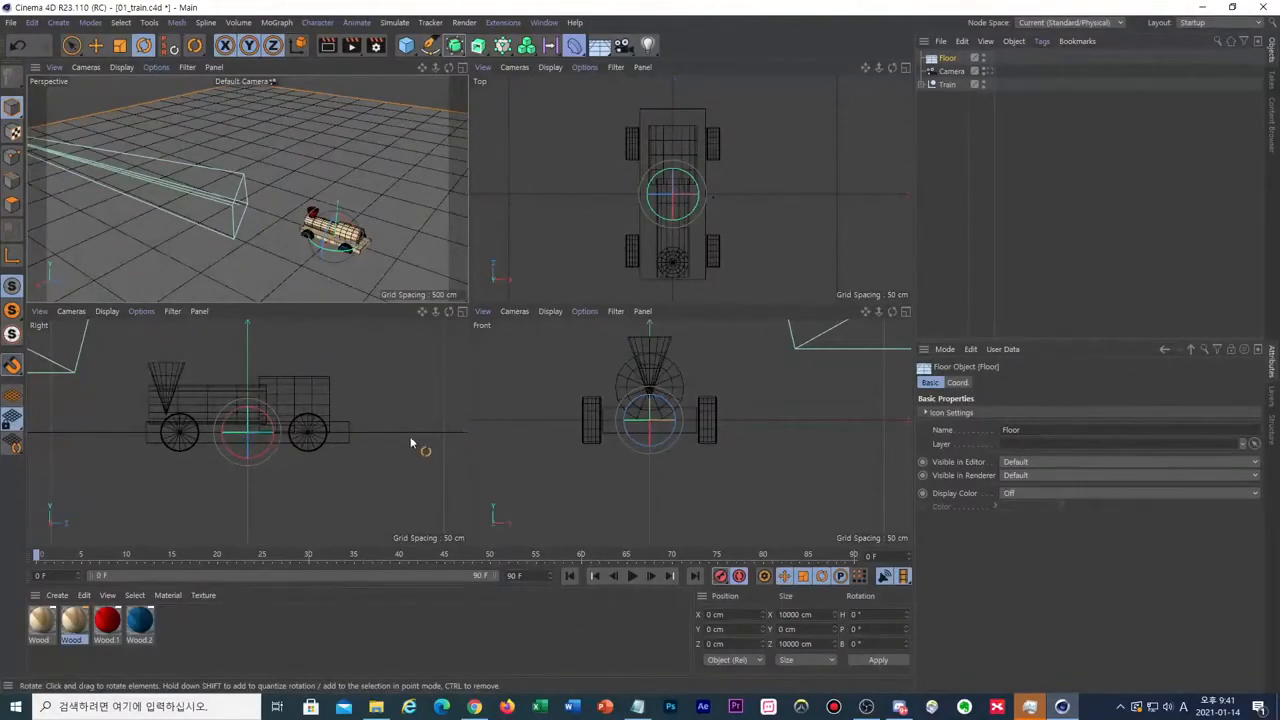
{"action": "left_click", "coordinate": [955, 85]}
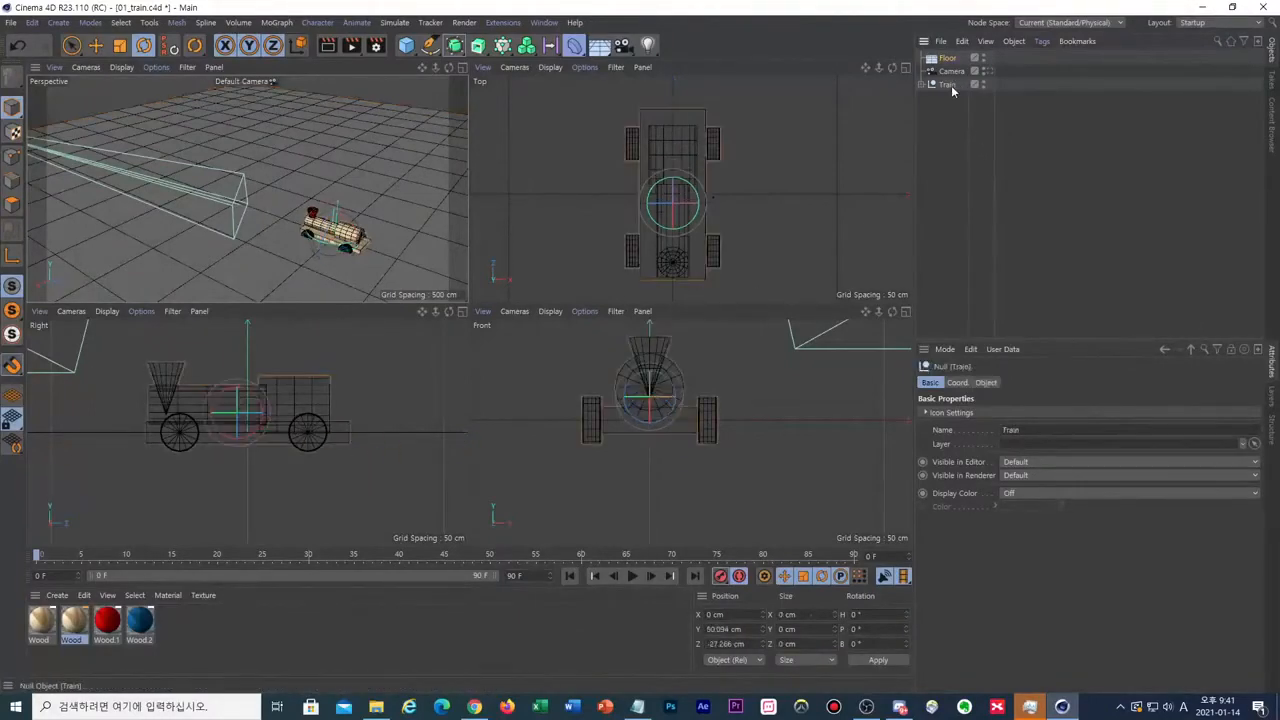
{"action": "key", "text": "e"}
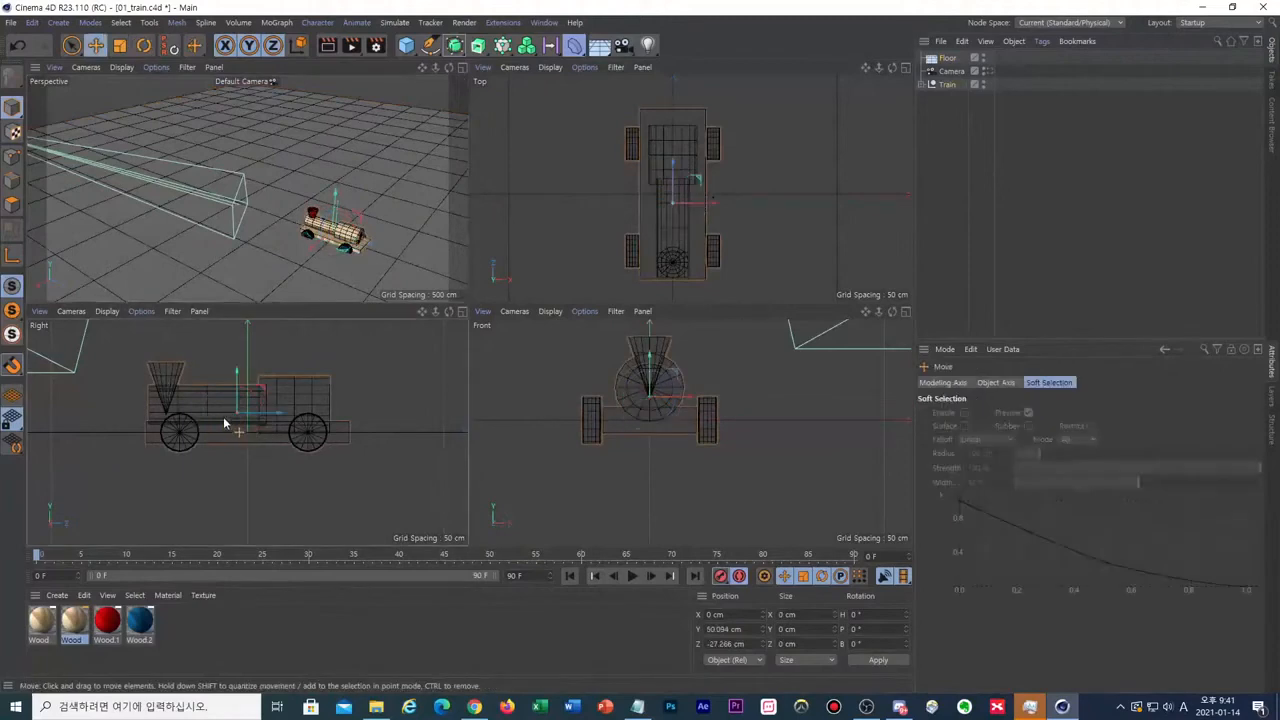
{"action": "scroll", "coordinate": [223, 417], "scroll_direction": "up", "scroll_amount": 2}
{"action": "scroll", "coordinate": [167, 435], "scroll_direction": "down", "scroll_amount": 1}
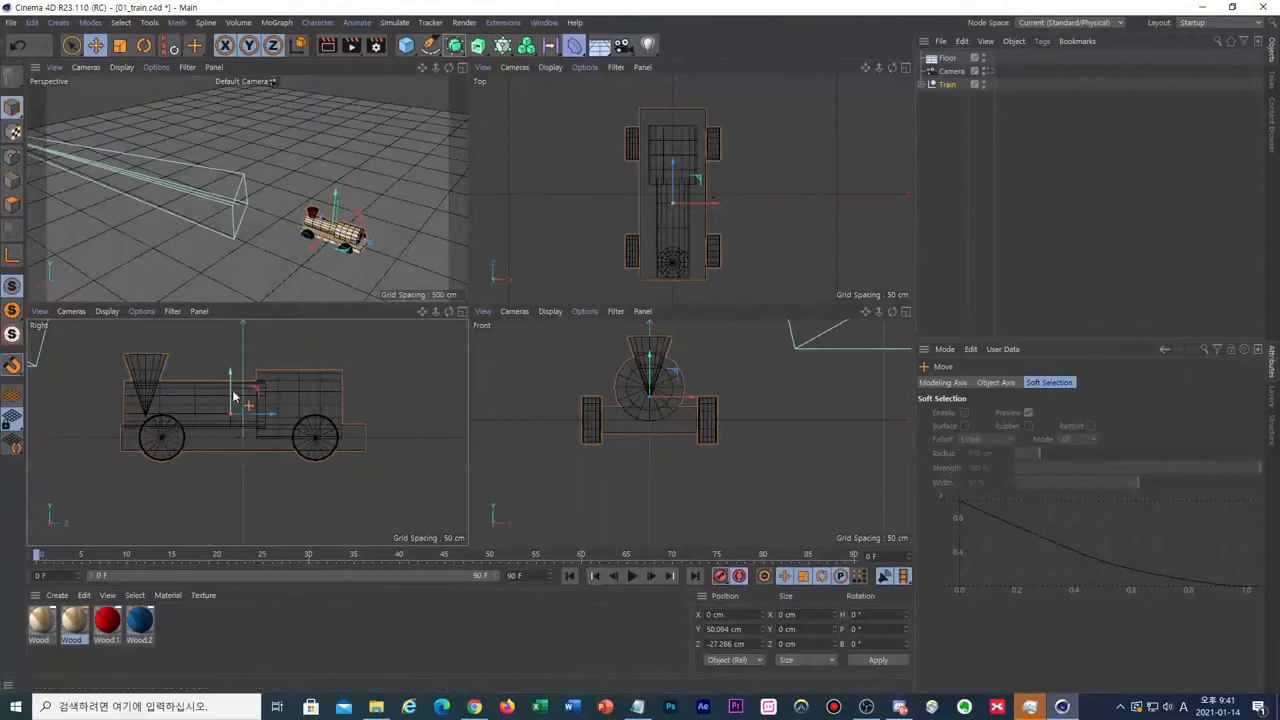
{"action": "left_click_drag", "start_coordinate": [231, 396], "coordinate": [224, 363]}
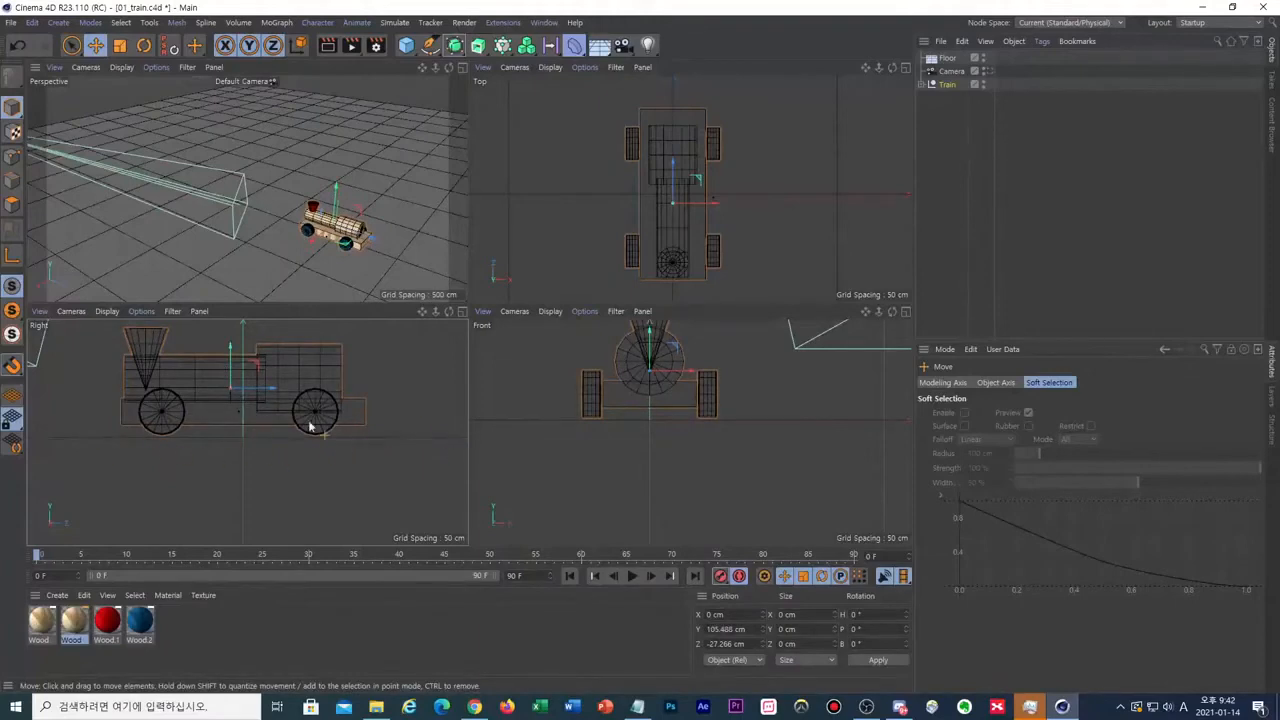
{"action": "scroll", "coordinate": [237, 366], "scroll_direction": "up", "scroll_amount": 3}
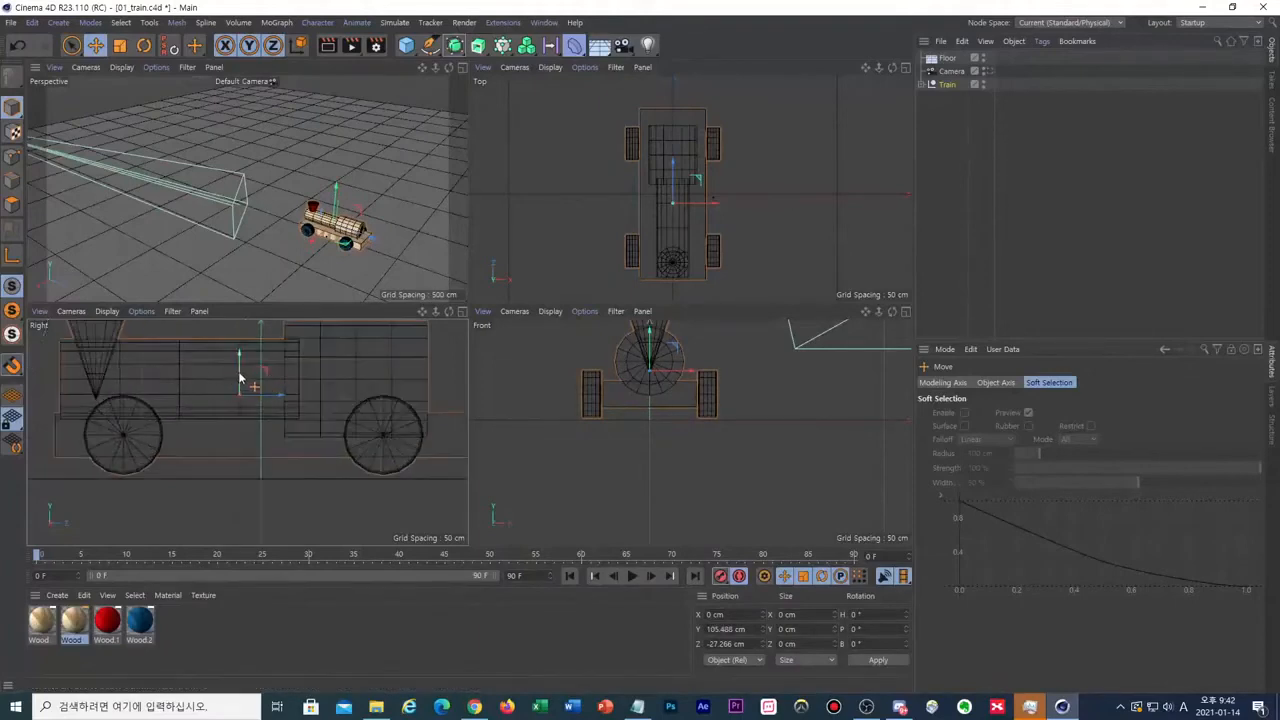
{"action": "left_click_drag", "start_coordinate": [240, 371], "coordinate": [240, 378]}
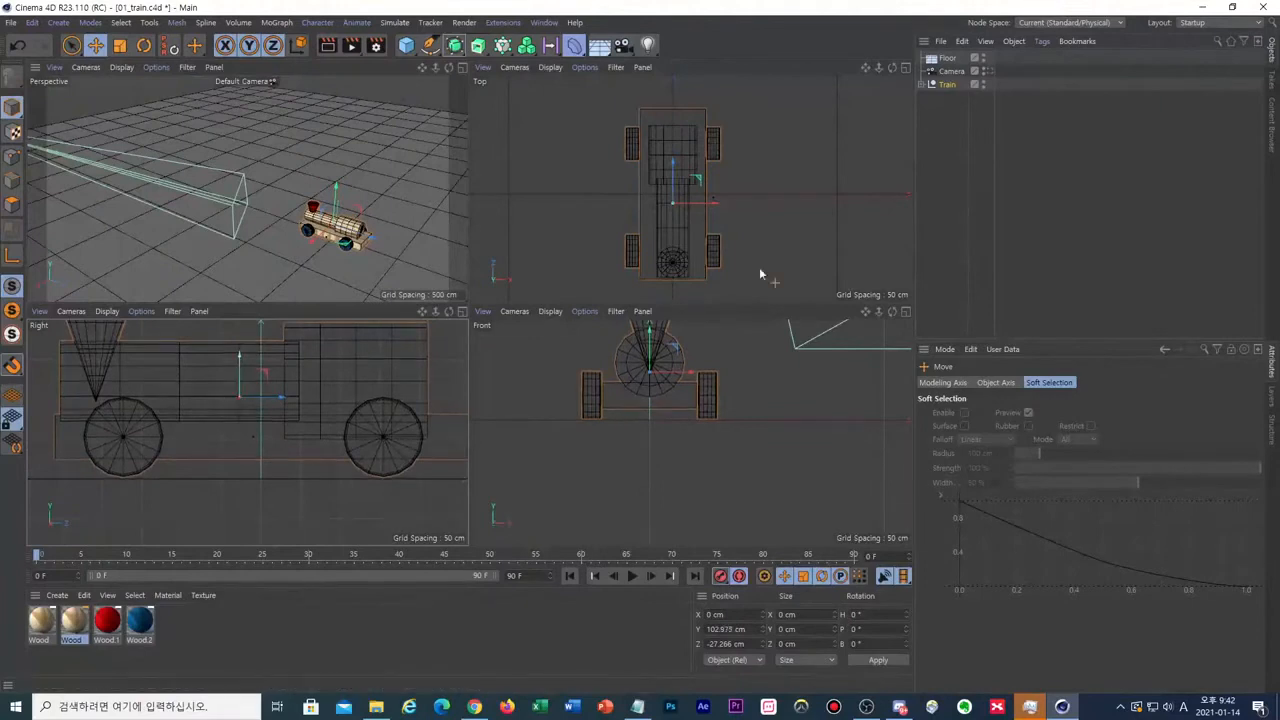
- Look through the scene camera again and add a Physical Sky
{"action": "left_click", "coordinate": [987, 71]}
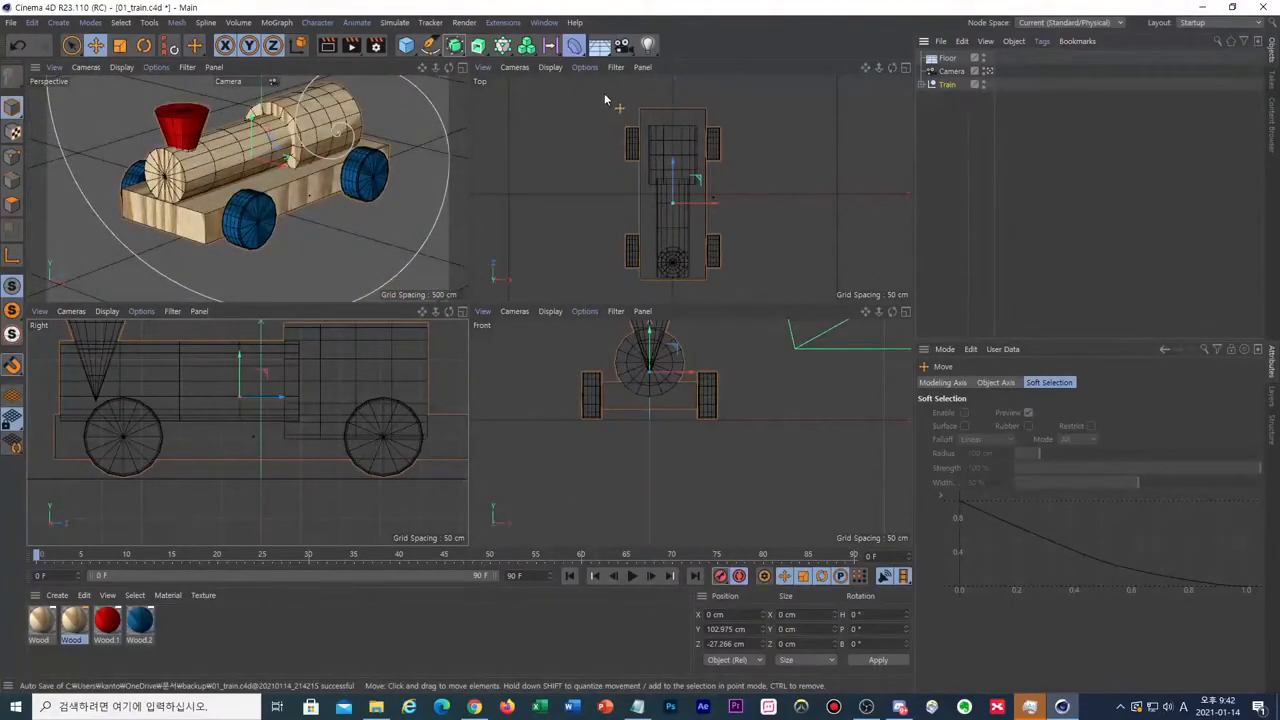
{"action": "left_click", "coordinate": [600, 46]}
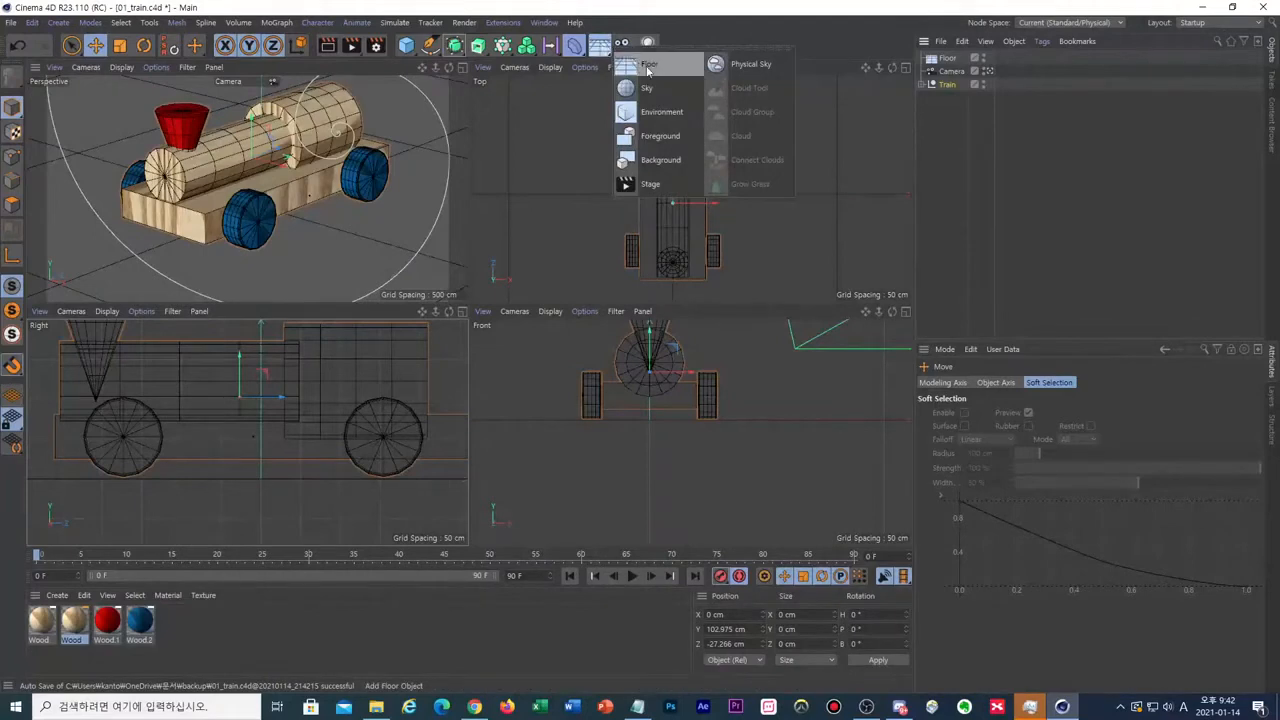
{"action": "left_click", "coordinate": [750, 64]}
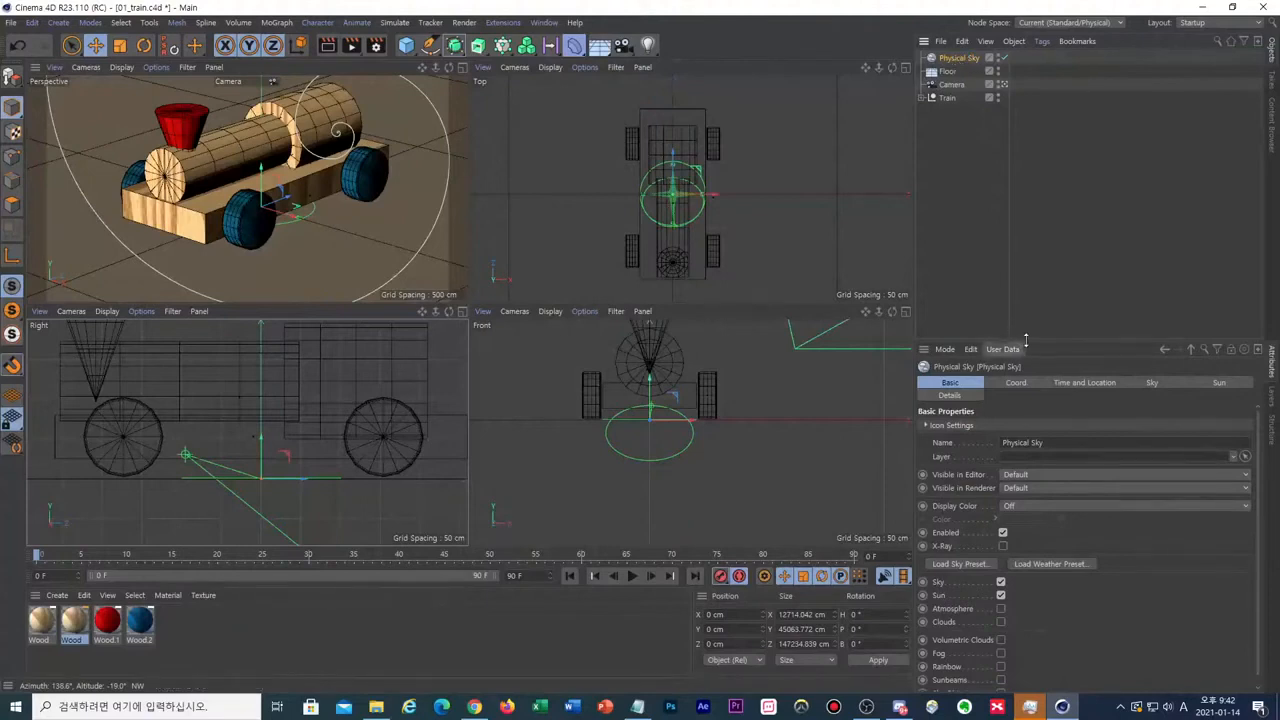
- Set the Physical Sky's city to Seoul, South Korea, Asia in its time and location settings
{"action": "left_click_drag", "start_coordinate": [1020, 342], "coordinate": [1025, 156]}
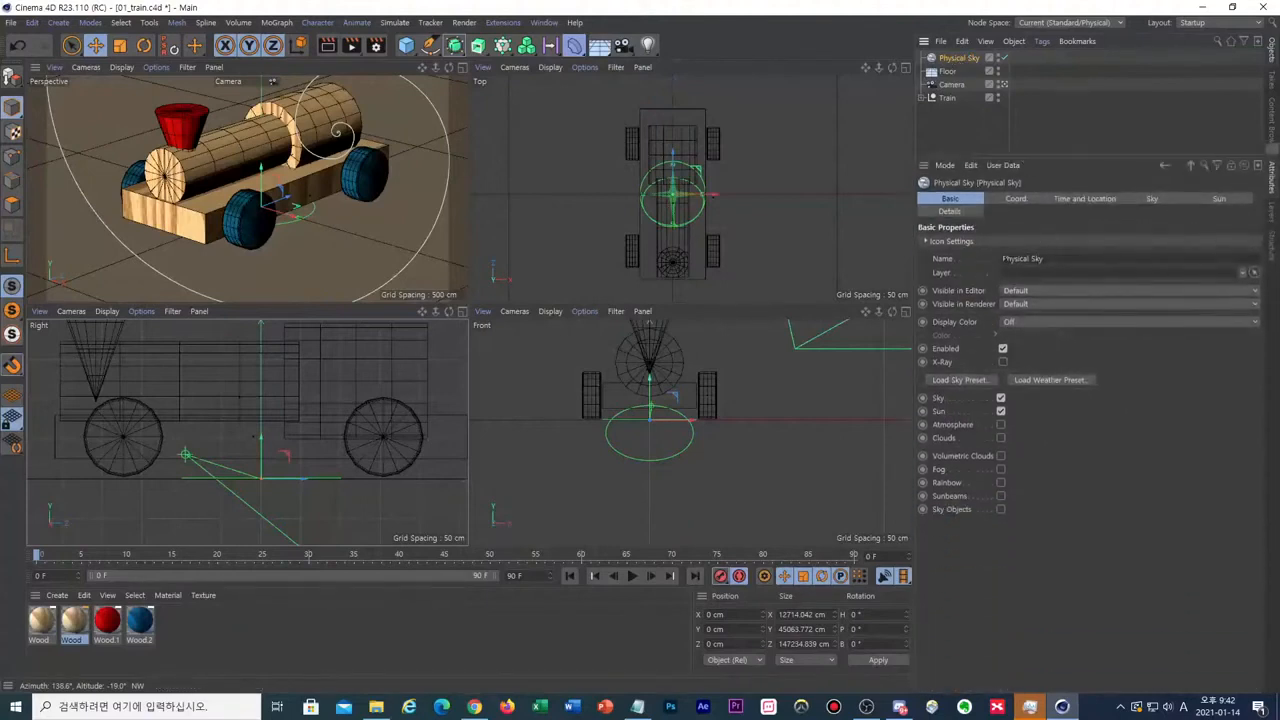
{"action": "left_click", "coordinate": [1106, 202]}
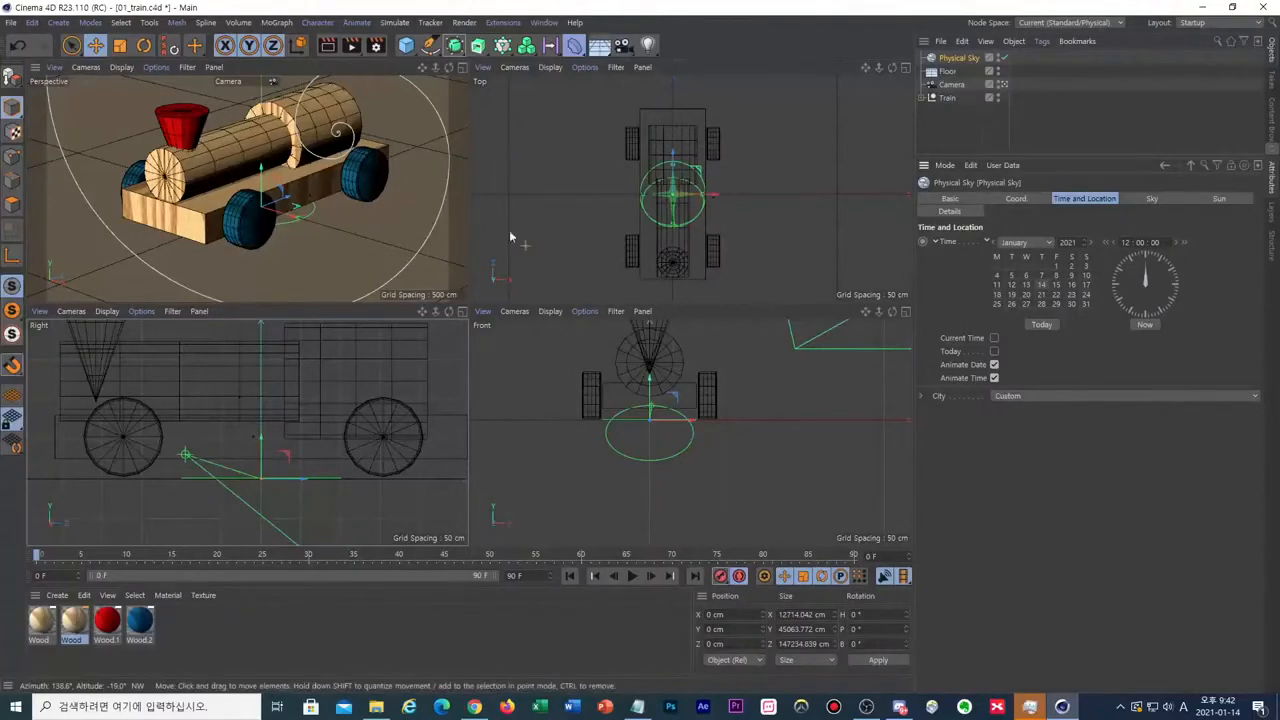
{"action": "left_click", "coordinate": [1256, 397]}
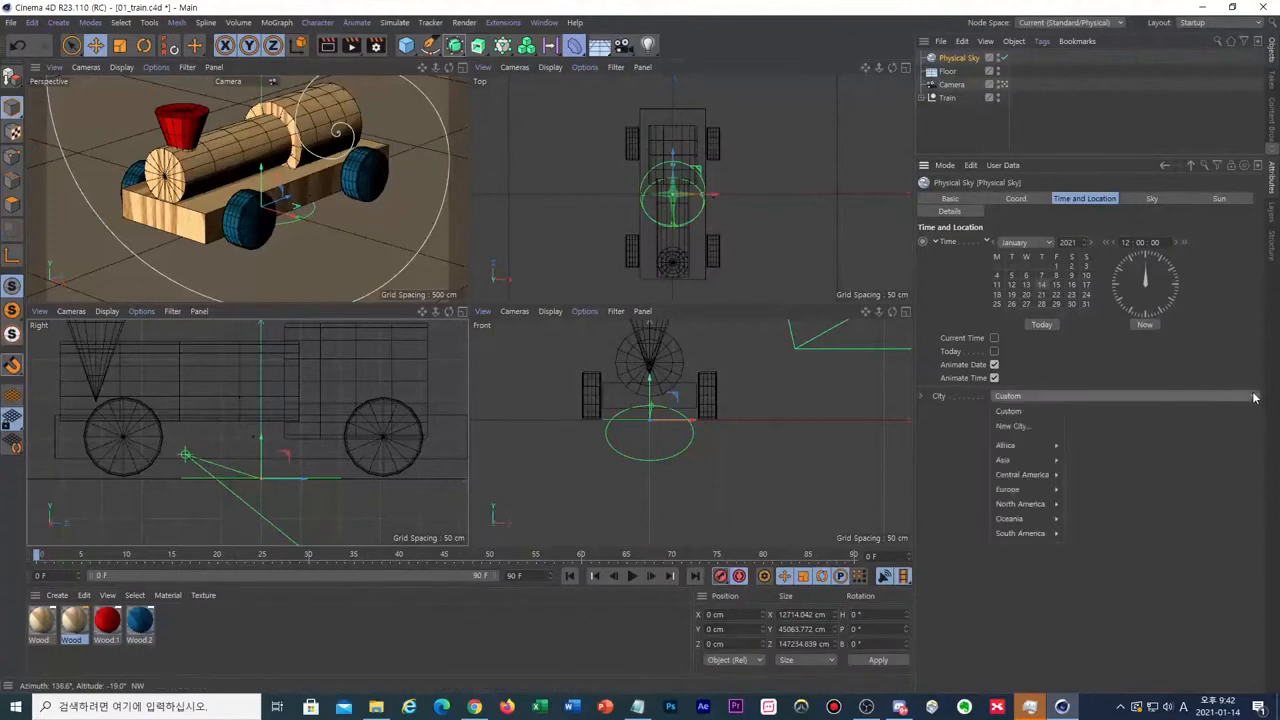
{"action": "mouse_move", "coordinate": [1053, 452]}
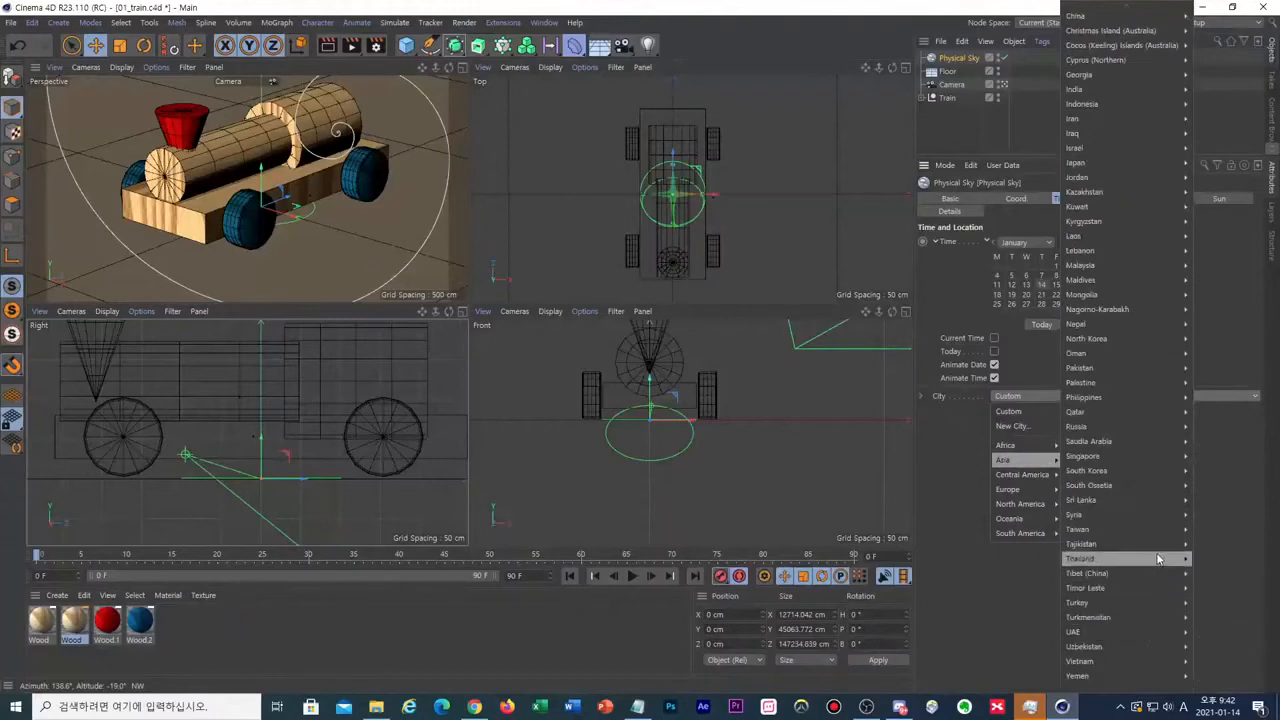
{"action": "mouse_move", "coordinate": [1149, 470]}
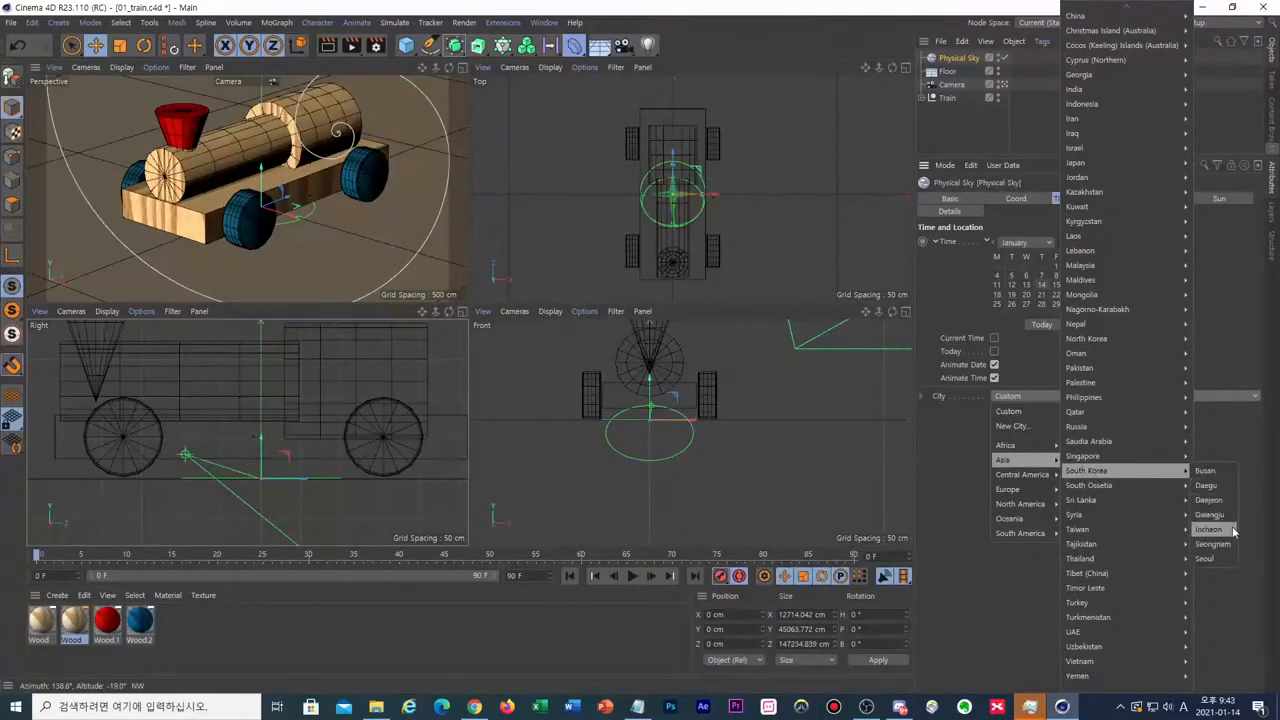
{"action": "left_click", "coordinate": [1223, 559]}
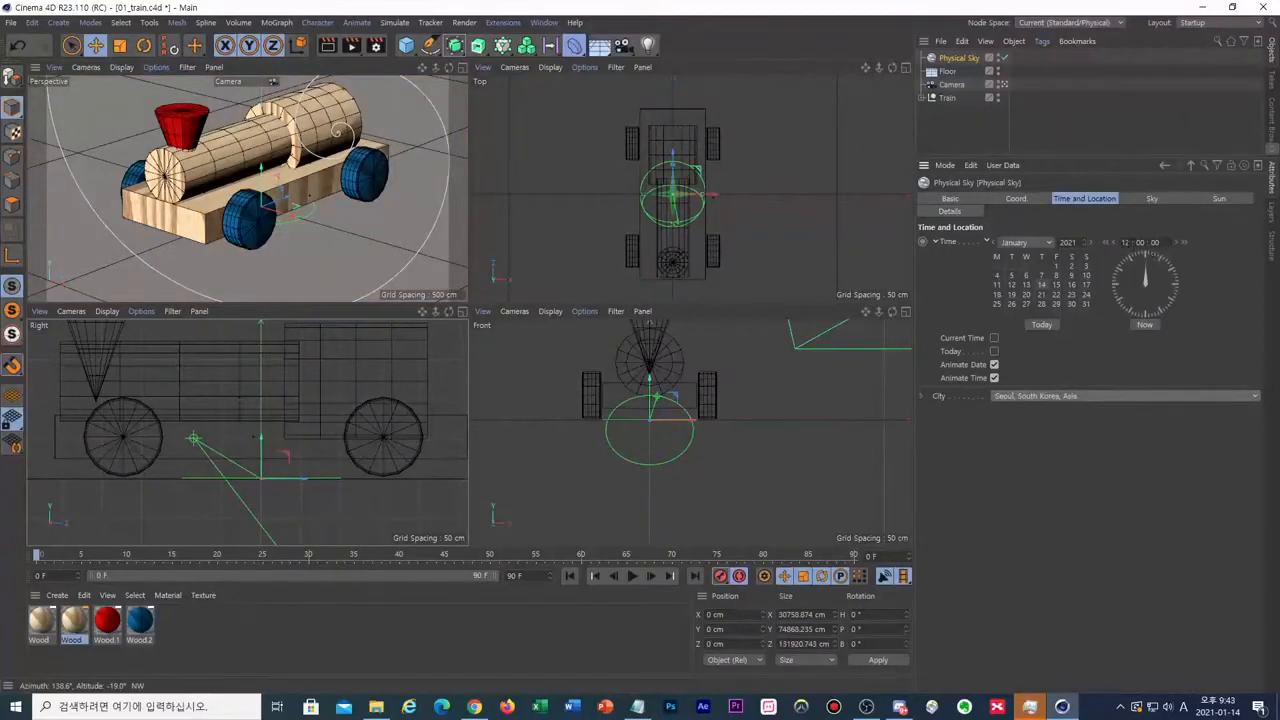
- Set the Physical Sky's time of day to 14:30:00
{"action": "key", "text": "Delete"}
{"action": "key", "text": "Delete"}
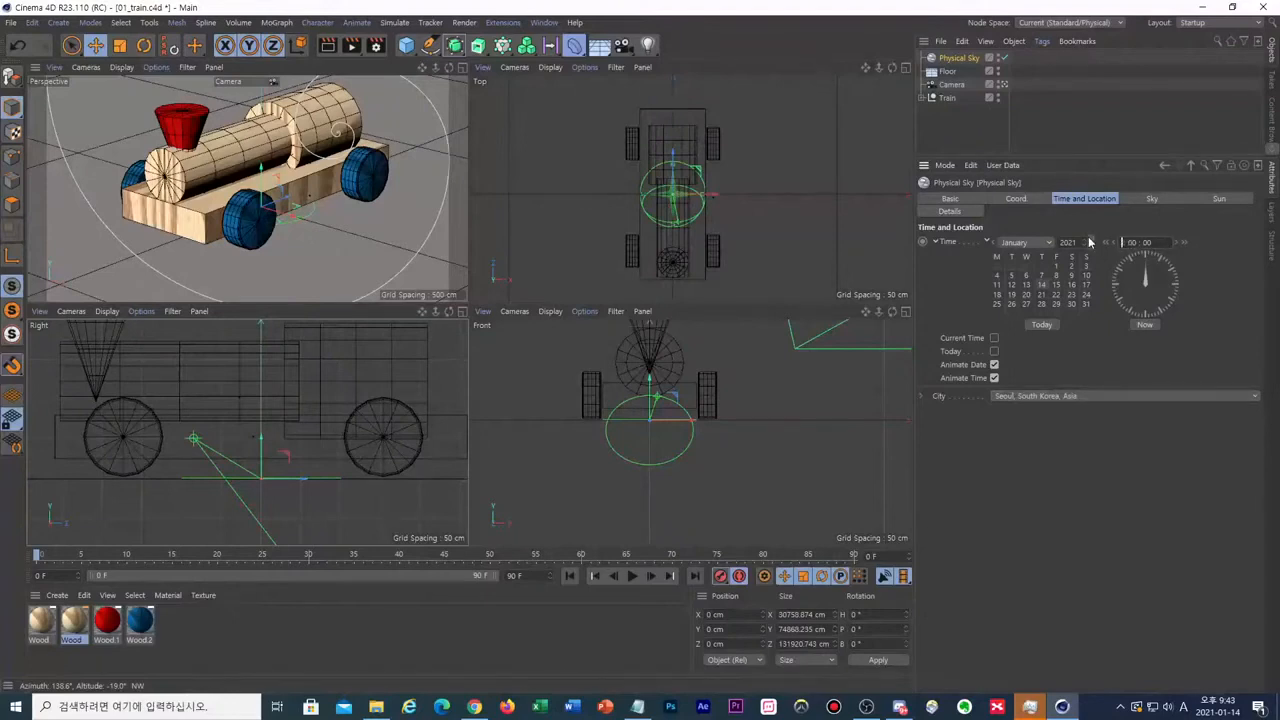
{"action": "type", "text": "14 :"}
{"action": "key", "text": "Return"}
- Render the scene to the Picture Viewer, overwriting train_01.tif, and inspect the lighting and shadows on the train up close
{"action": "left_click", "coordinate": [354, 47]}
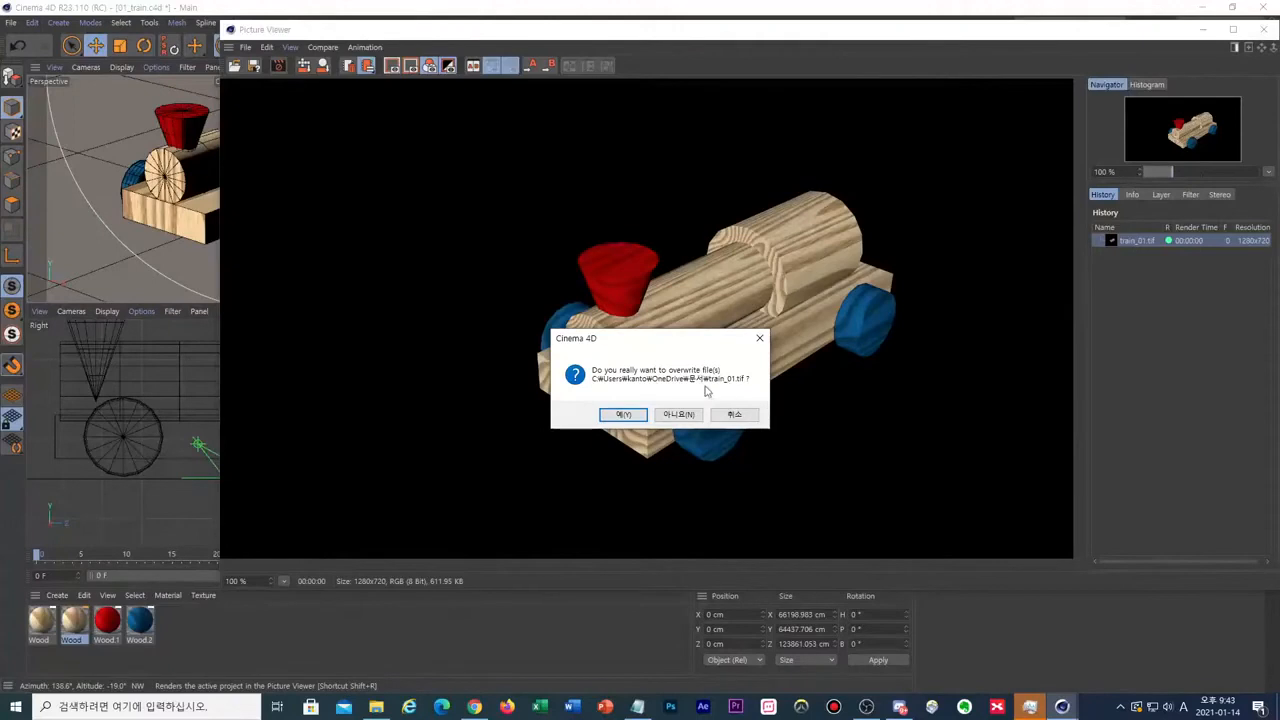
{"action": "left_click", "coordinate": [622, 414]}
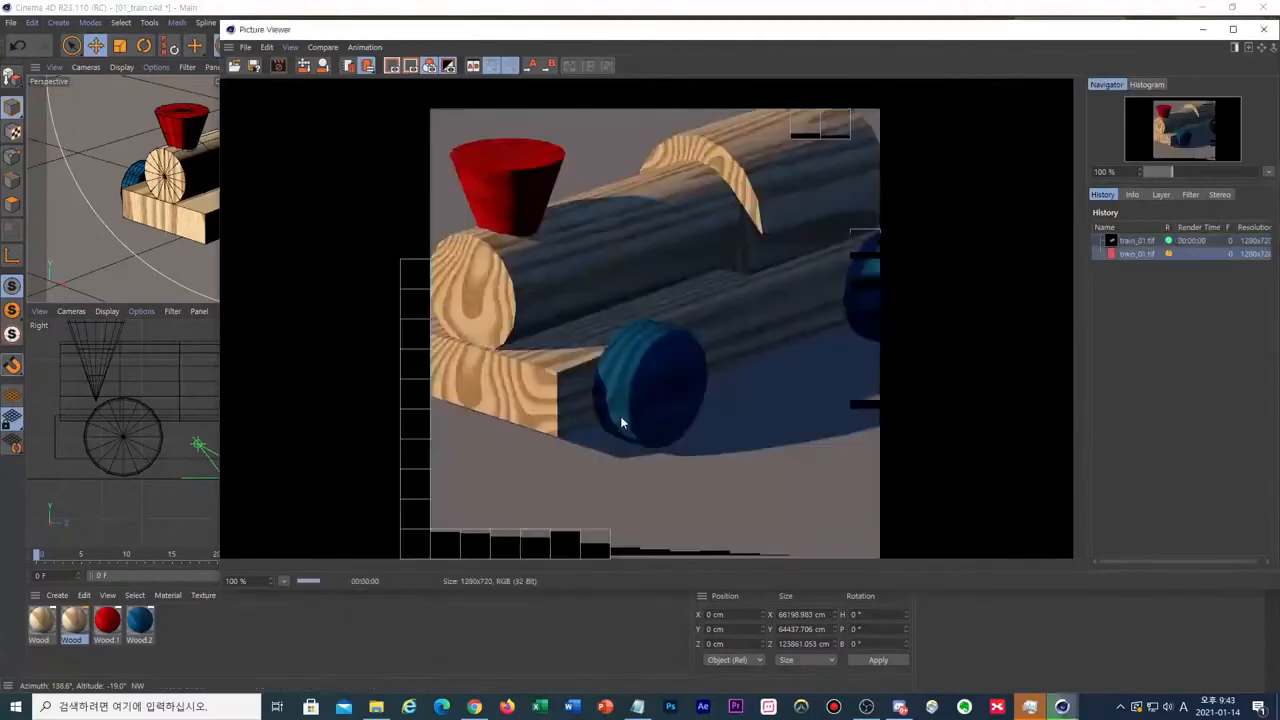
{"action": "scroll", "coordinate": [770, 325], "scroll_direction": "down", "scroll_amount": 2}
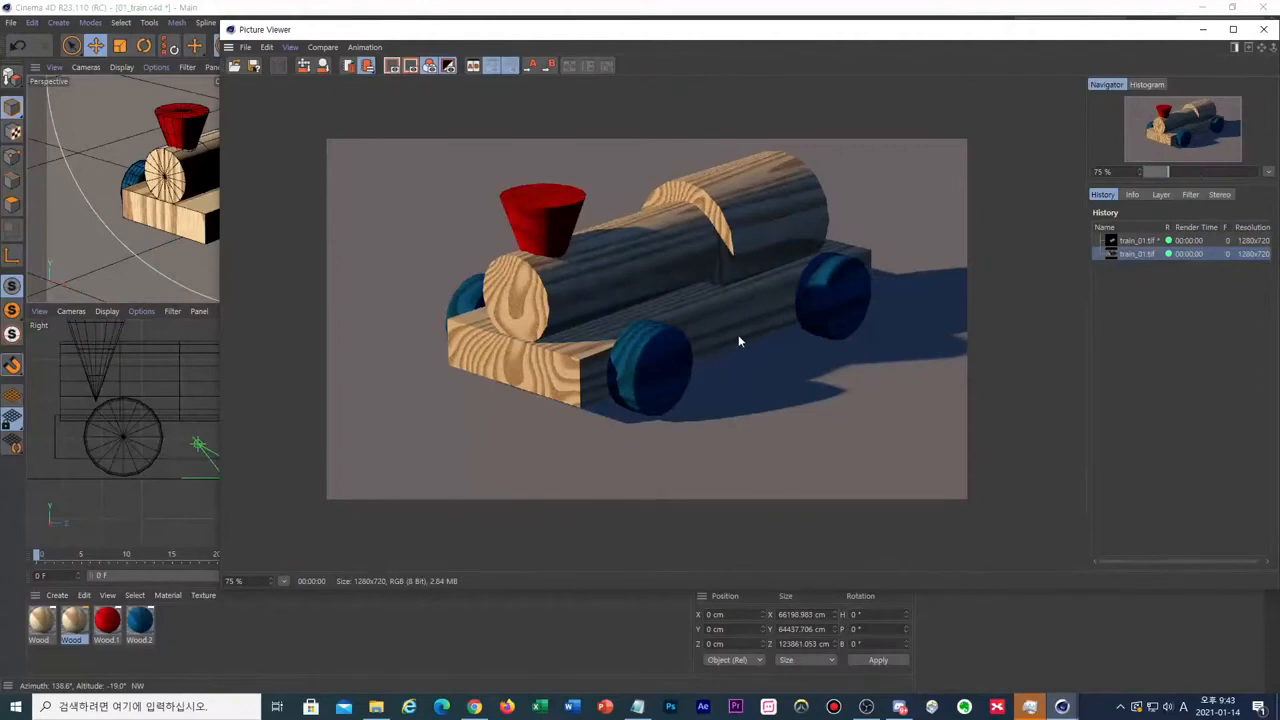
{"action": "scroll", "coordinate": [617, 388], "scroll_direction": "up", "scroll_amount": 3}
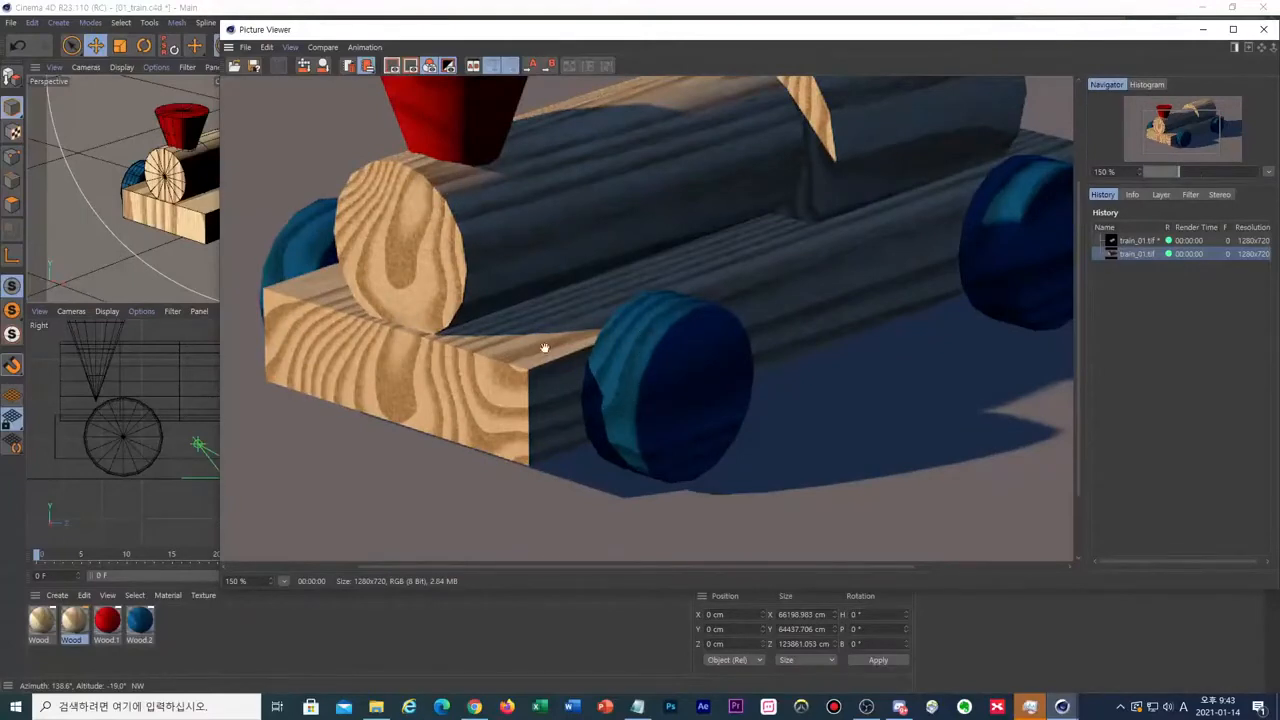
{"action": "scroll", "coordinate": [545, 332], "scroll_direction": "down", "scroll_amount": 1}
{"action": "scroll", "coordinate": [545, 332], "scroll_direction": "down", "scroll_amount": 1}
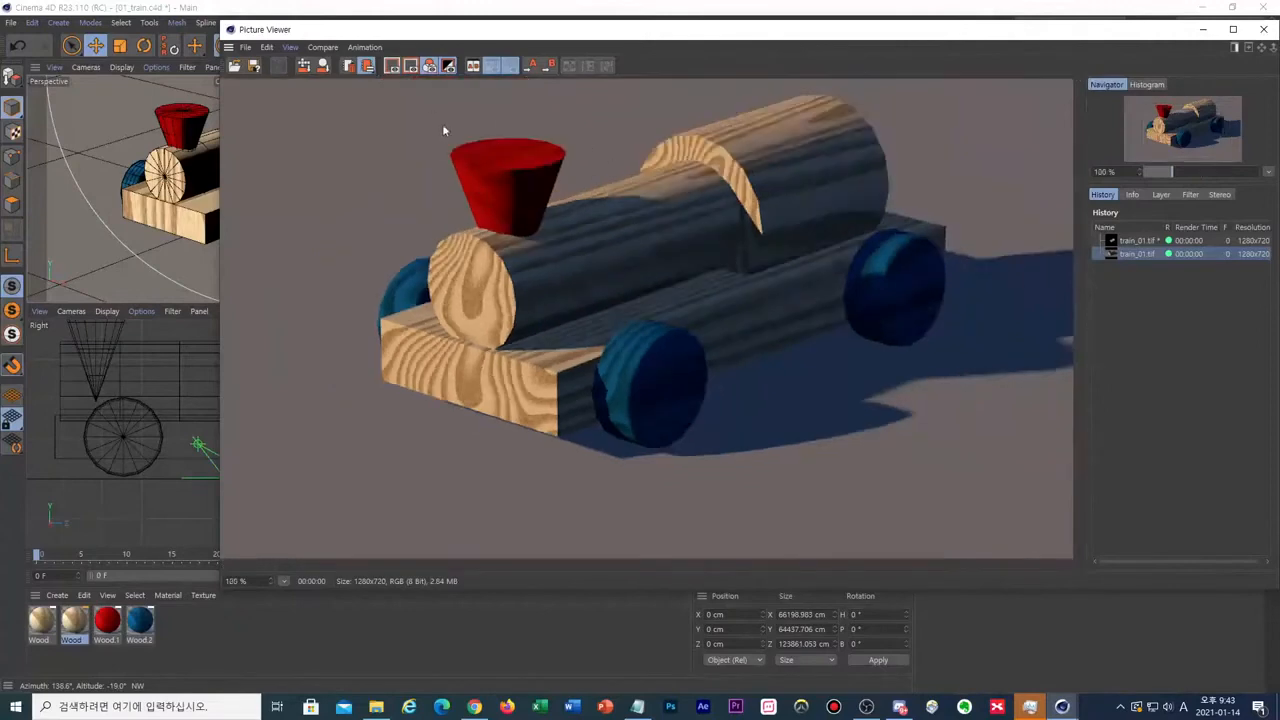
{"action": "double_click", "coordinate": [910, 30]}
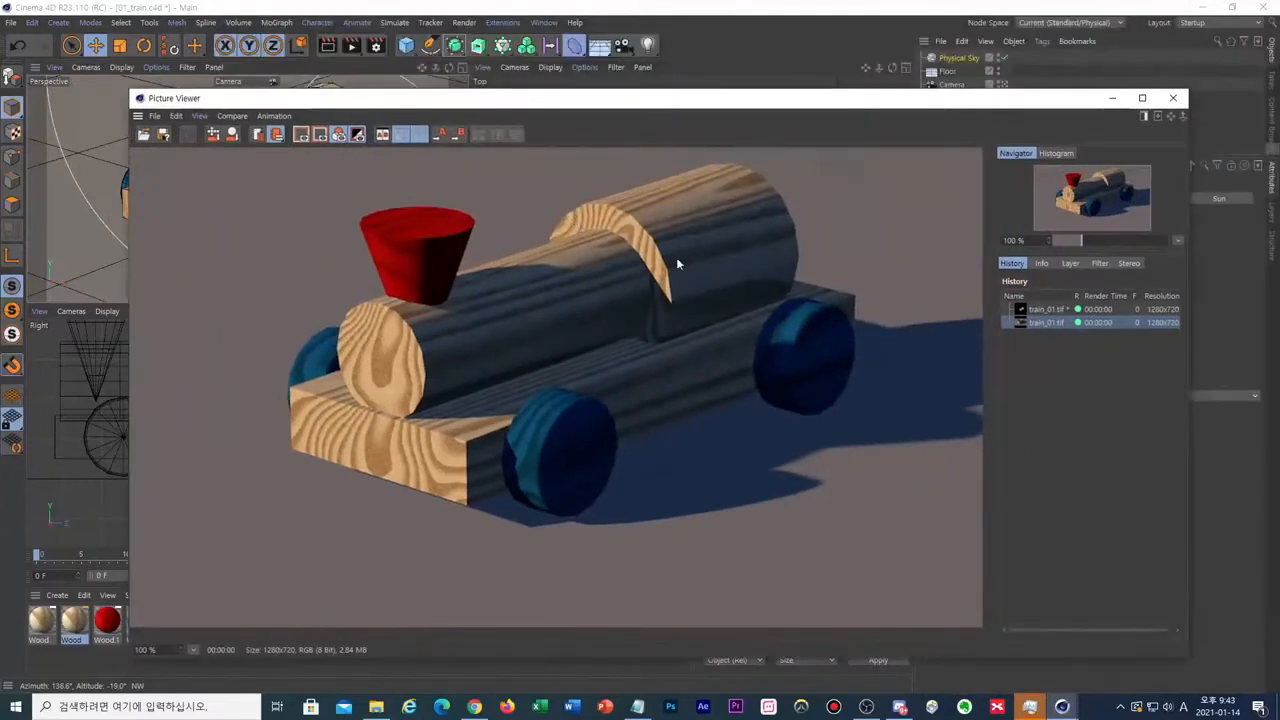
{"action": "left_click", "coordinate": [1114, 98]}
{"action": "left_click", "coordinate": [919, 97]}
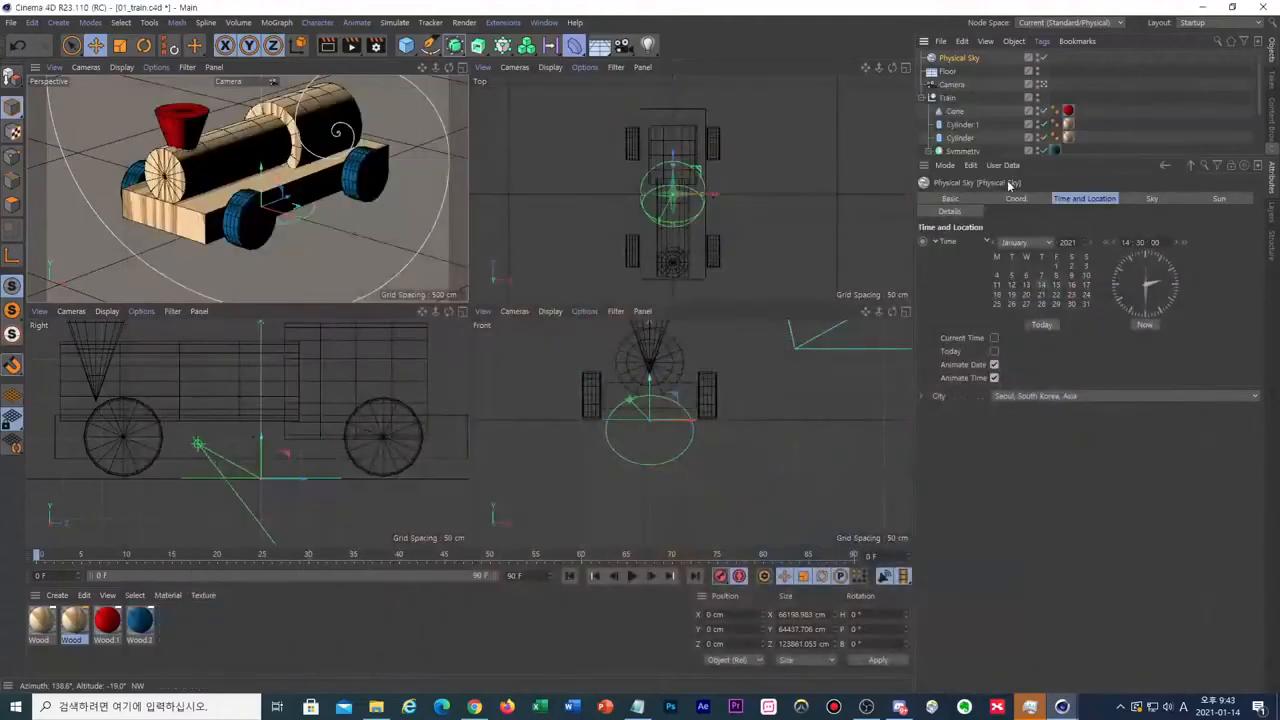
- Enable the bottom cap fillet on the train's Cone chimney
{"action": "left_click_drag", "start_coordinate": [1008, 159], "coordinate": [1018, 340]}
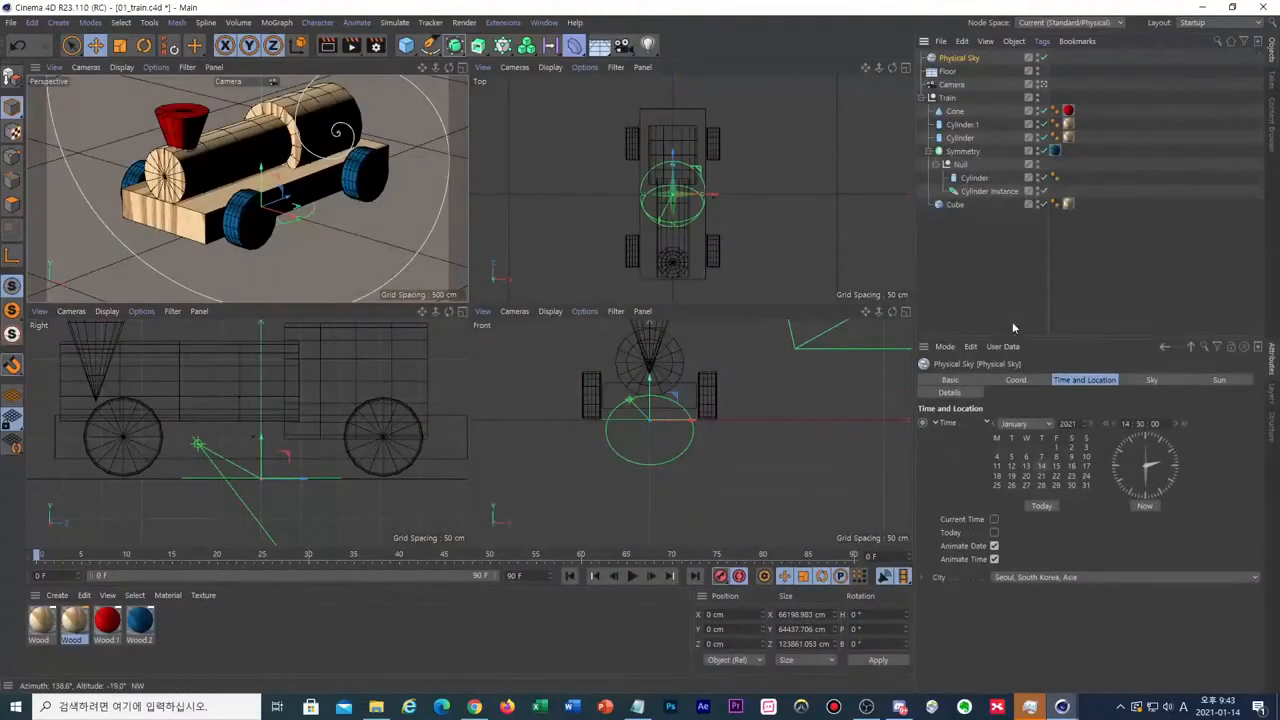
{"action": "left_click", "coordinate": [960, 113]}
{"action": "left_click", "coordinate": [1013, 380]}
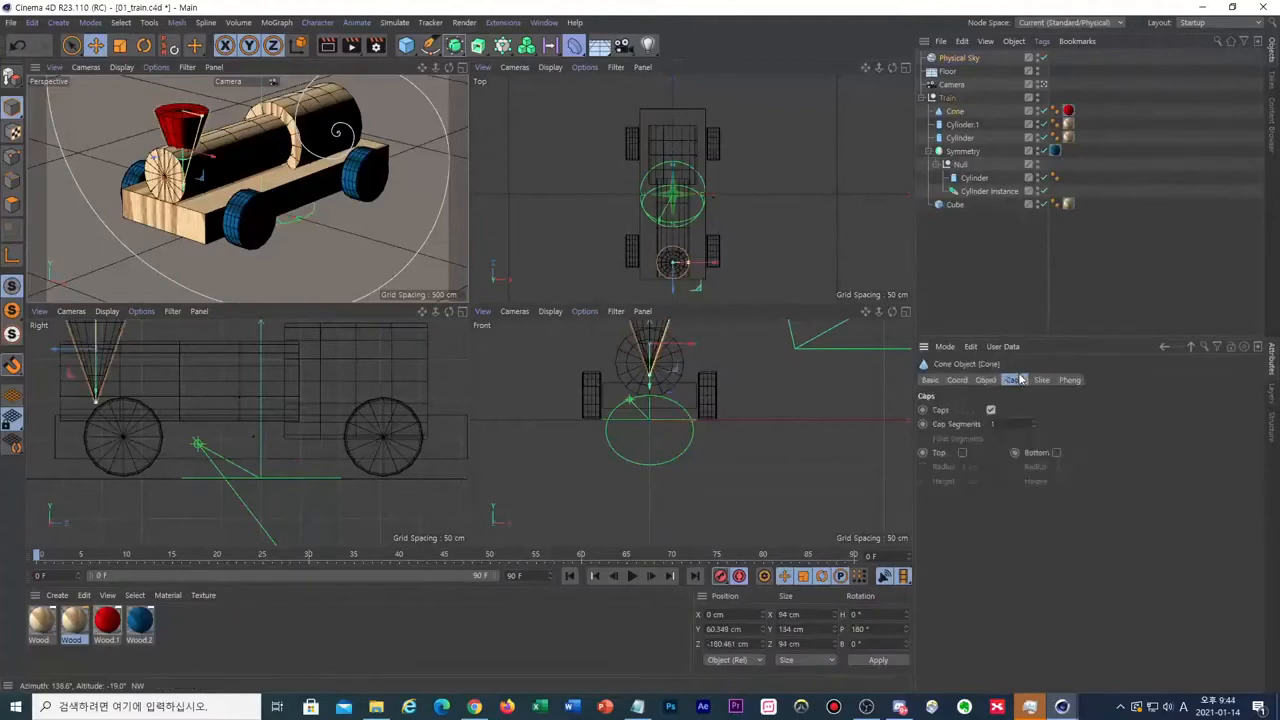
{"action": "left_click", "coordinate": [1056, 453]}
- Enable fillets on the two body cylinders, Cylinder.1 and Cylinder, and on the Cube base of the train
{"action": "left_click", "coordinate": [962, 124]}
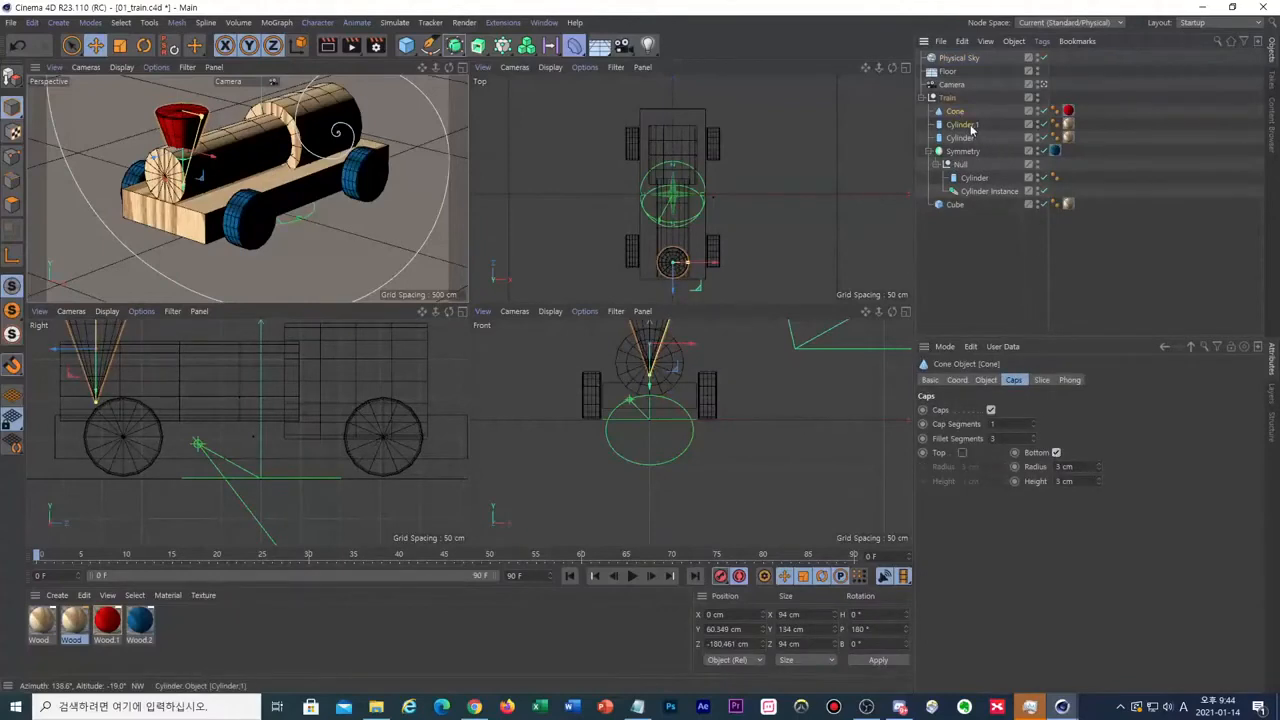
{"action": "left_click", "coordinate": [972, 442]}
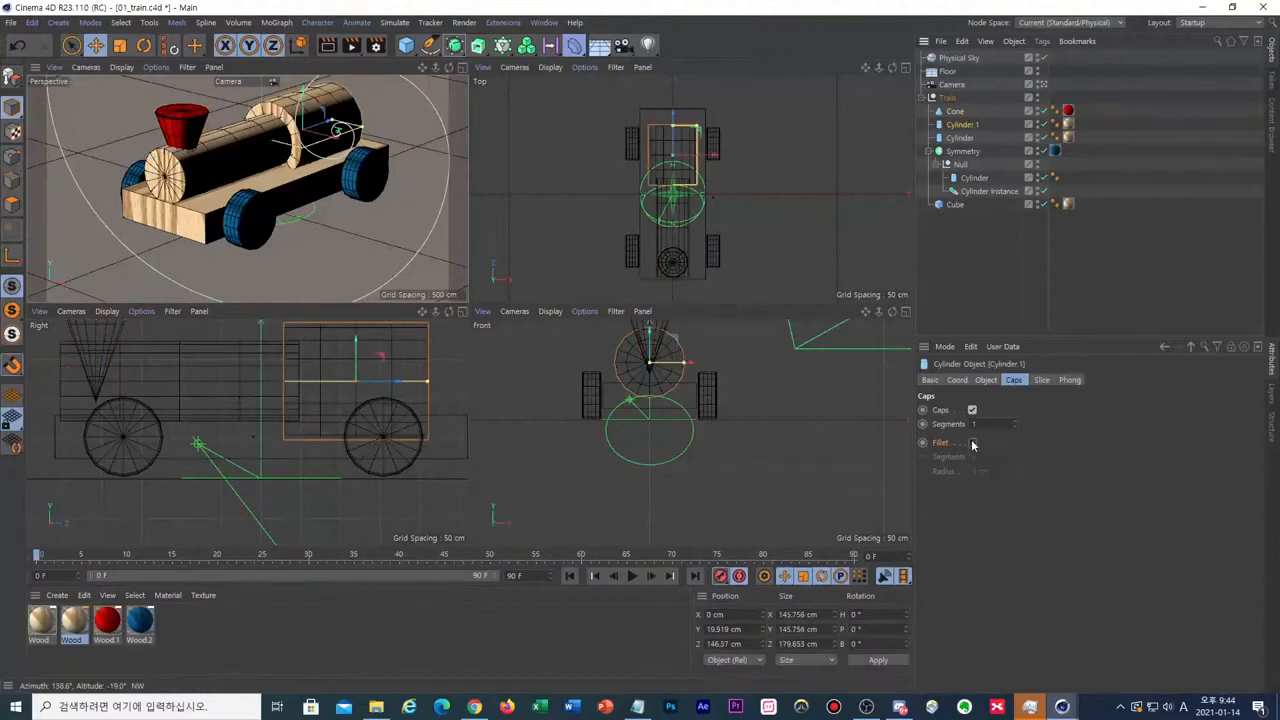
{"action": "left_click", "coordinate": [961, 138]}
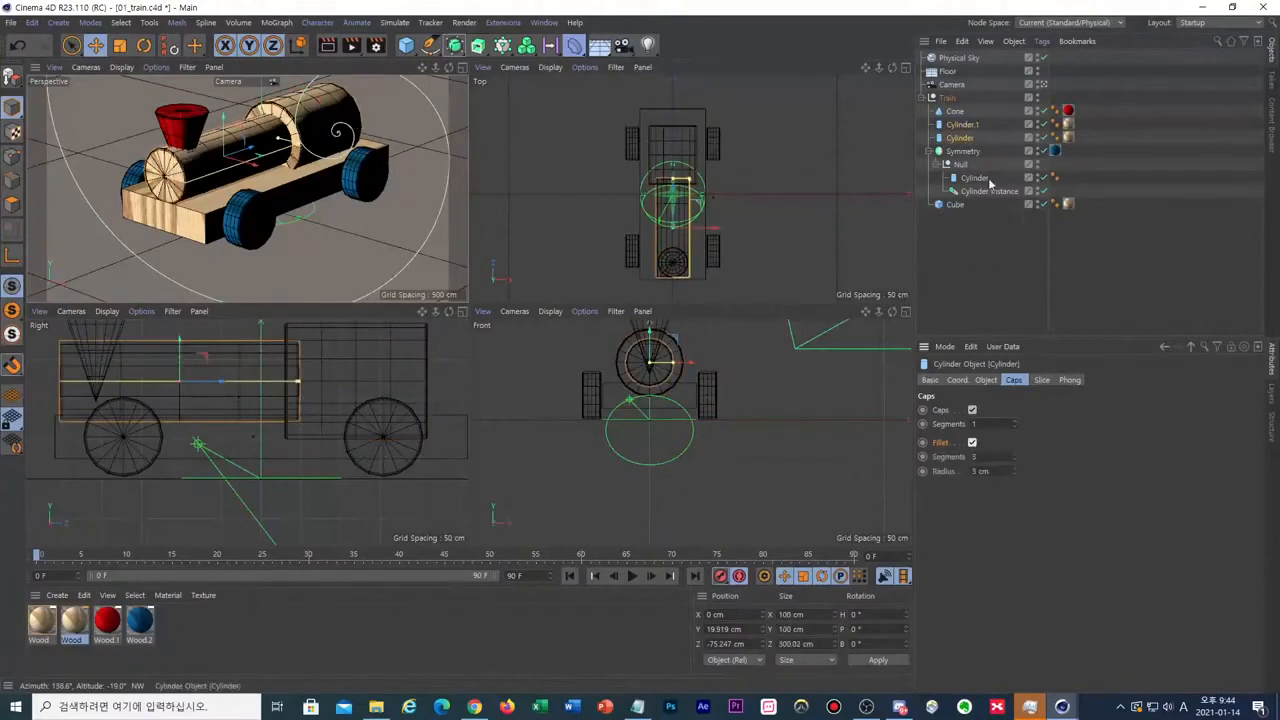
{"action": "left_click", "coordinate": [955, 205]}
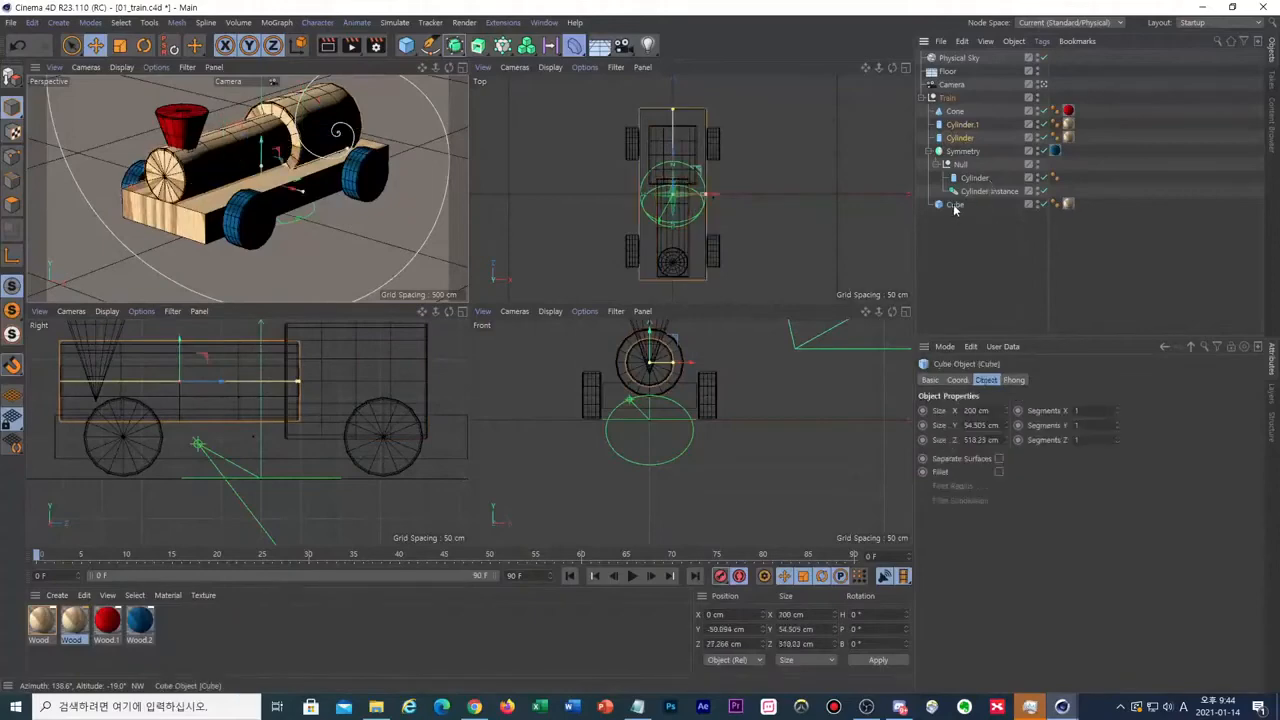
{"action": "left_click", "coordinate": [998, 472]}
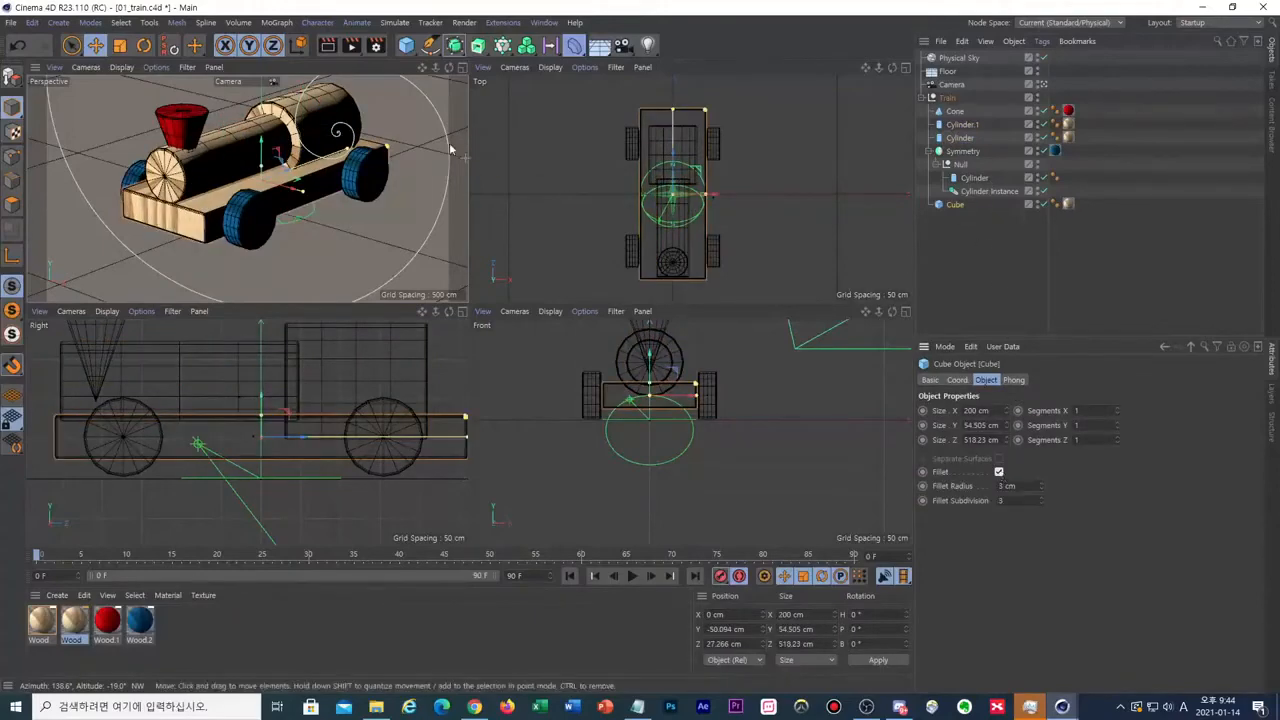
- Render the filleted train to the Picture Viewer over train_01.tif and compare it with the previous render in the history
{"action": "left_click", "coordinate": [352, 47]}
{"action": "left_click", "coordinate": [622, 414]}
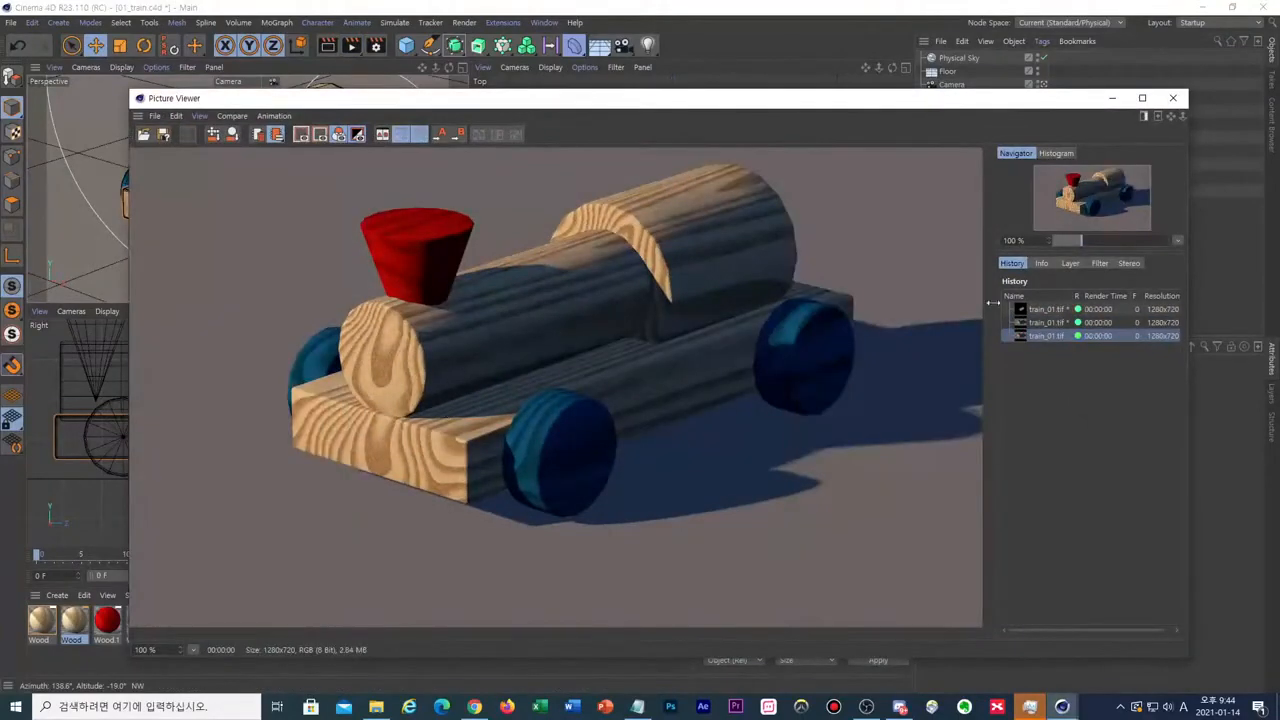
{"action": "left_click", "coordinate": [1052, 323]}
{"action": "left_click", "coordinate": [1035, 338]}
{"action": "left_click", "coordinate": [1046, 325]}
{"action": "left_click", "coordinate": [1038, 337]}
{"action": "left_click", "coordinate": [1045, 321]}
{"action": "left_click", "coordinate": [1044, 335]}
{"action": "left_click", "coordinate": [1046, 323]}
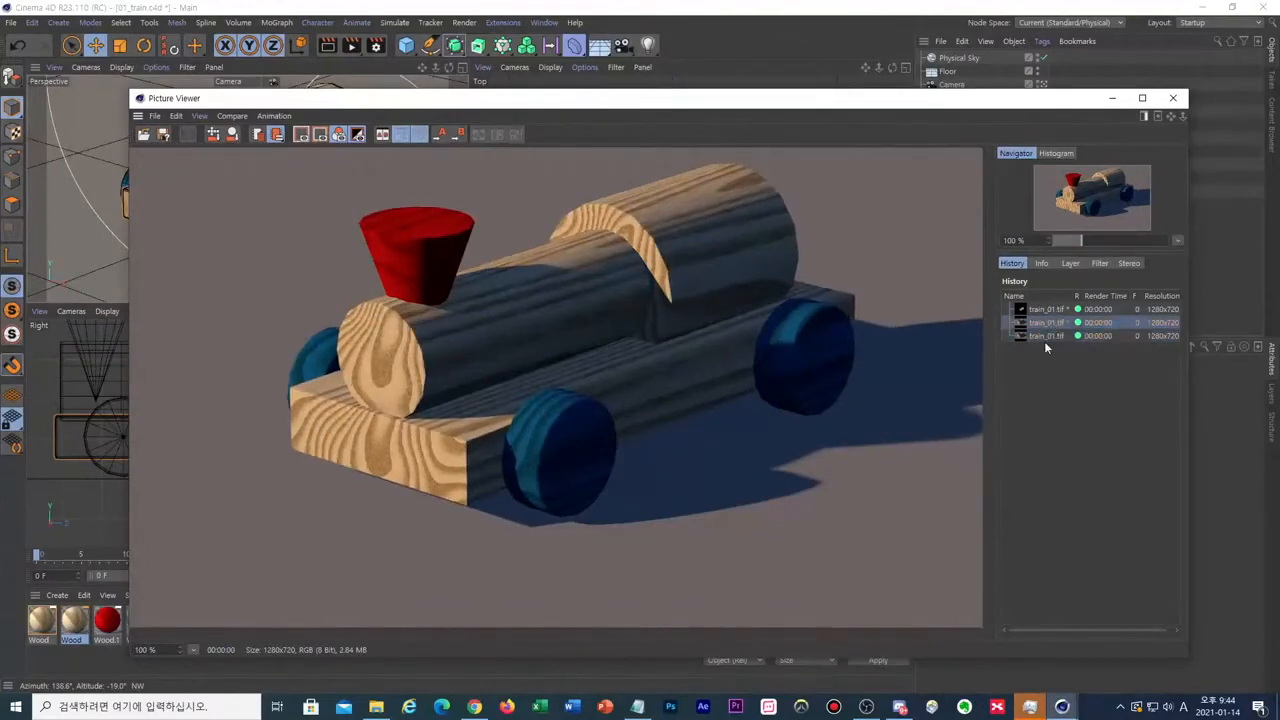
{"action": "left_click", "coordinate": [1047, 336]}
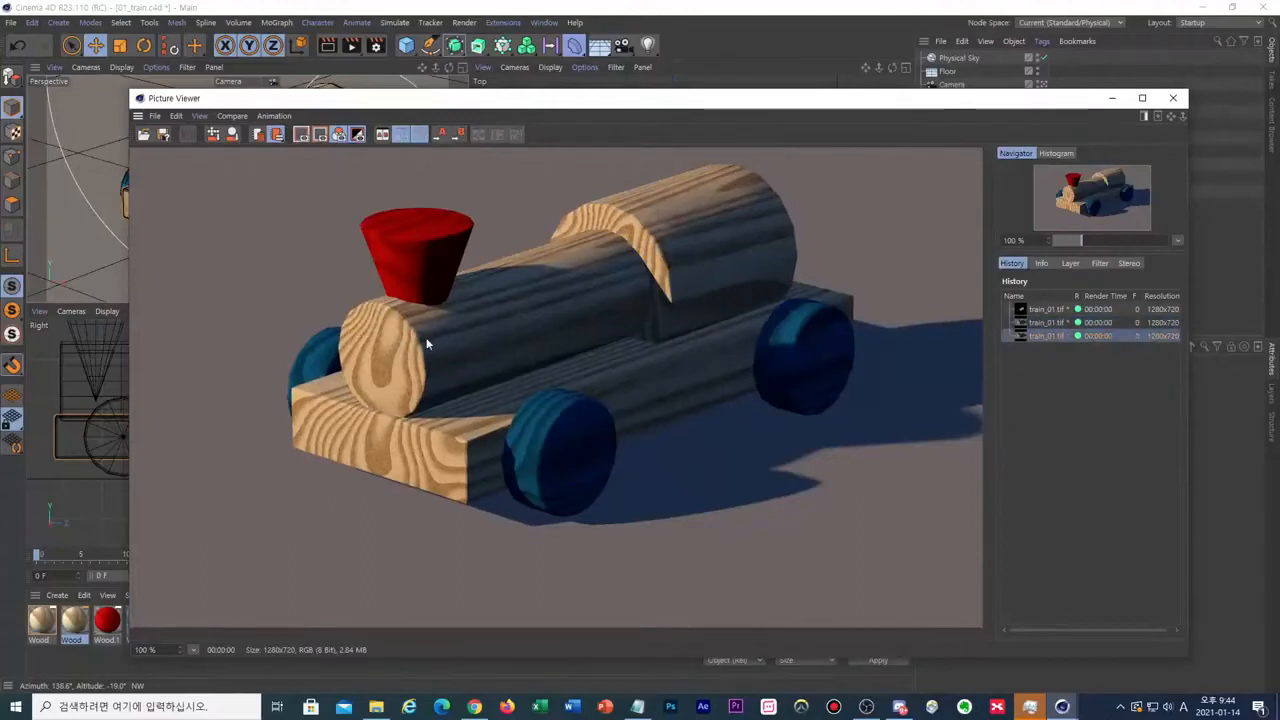
- Switch to the Notepad notes, add the line "모깍기" below "배경/바닥", and return to Cinema 4D's Picture Viewer
{"action": "left_click", "coordinate": [637, 706]}
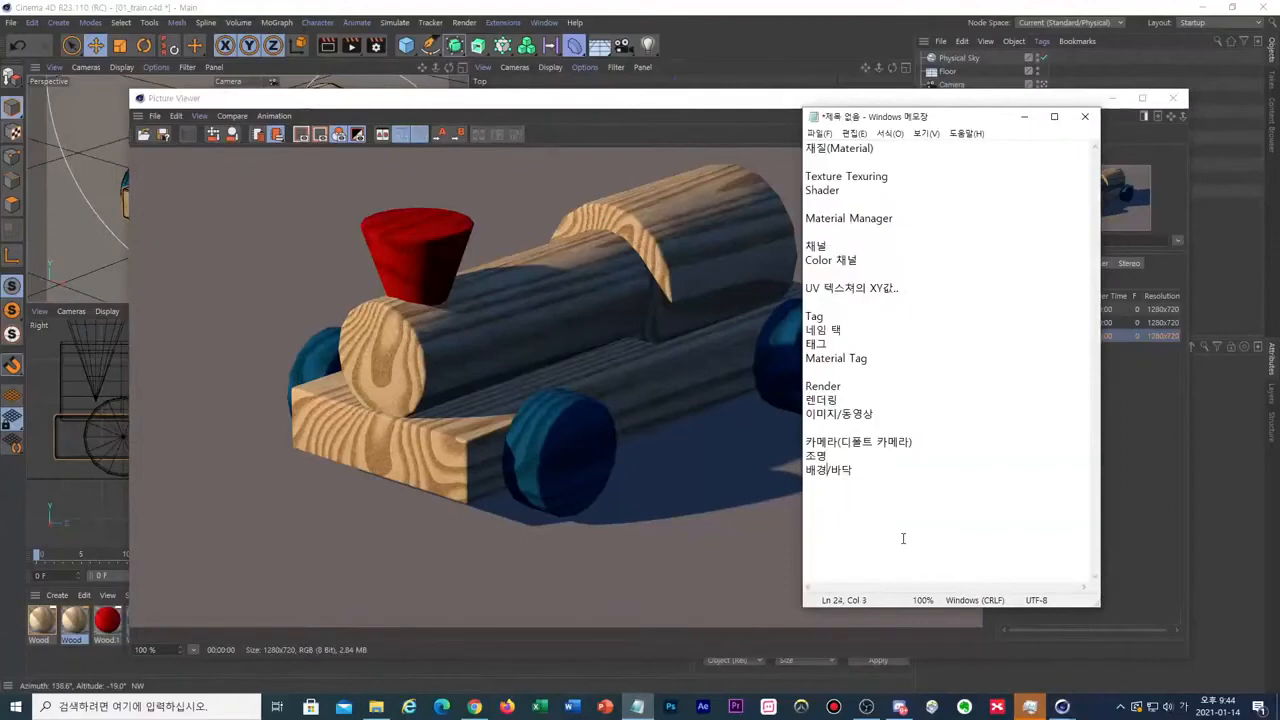
{"action": "key", "text": "Return"}
{"action": "key", "text": "Return"}
{"action": "type", "text": "ㅁ모깍기"}
{"action": "key", "text": "Return"}
{"action": "left_click", "coordinate": [757, 104]}
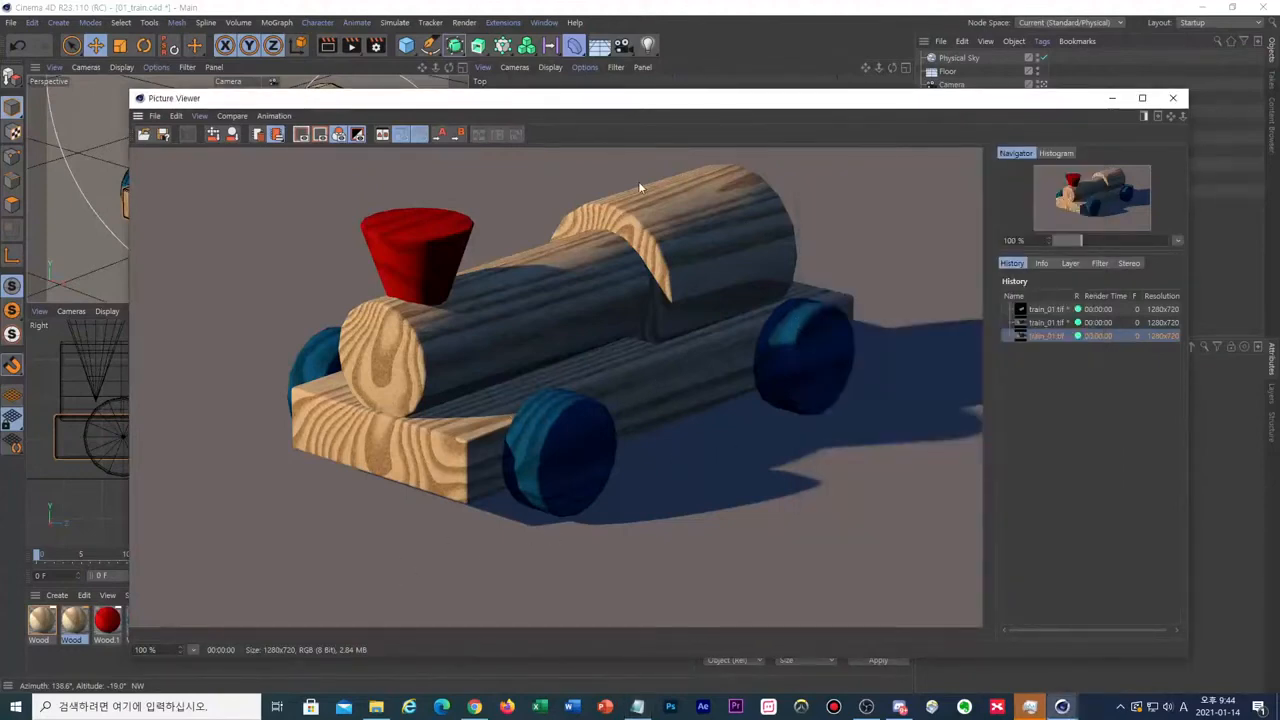
- Shift the camera framing so the train sits slightly lower, then render over train_01.tif and compare with the previous render
{"action": "left_click_drag", "start_coordinate": [829, 100], "coordinate": [873, 478]}
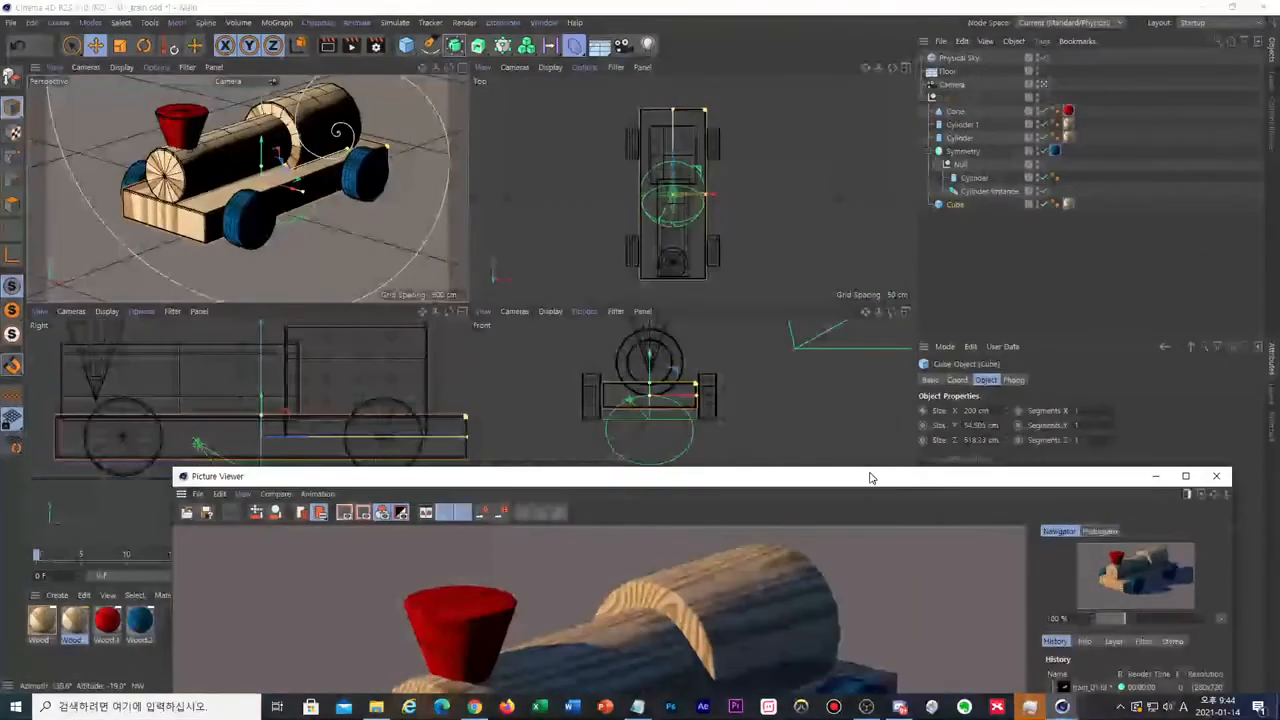
{"action": "left_click_drag", "start_coordinate": [422, 68], "coordinate": [420, 108]}
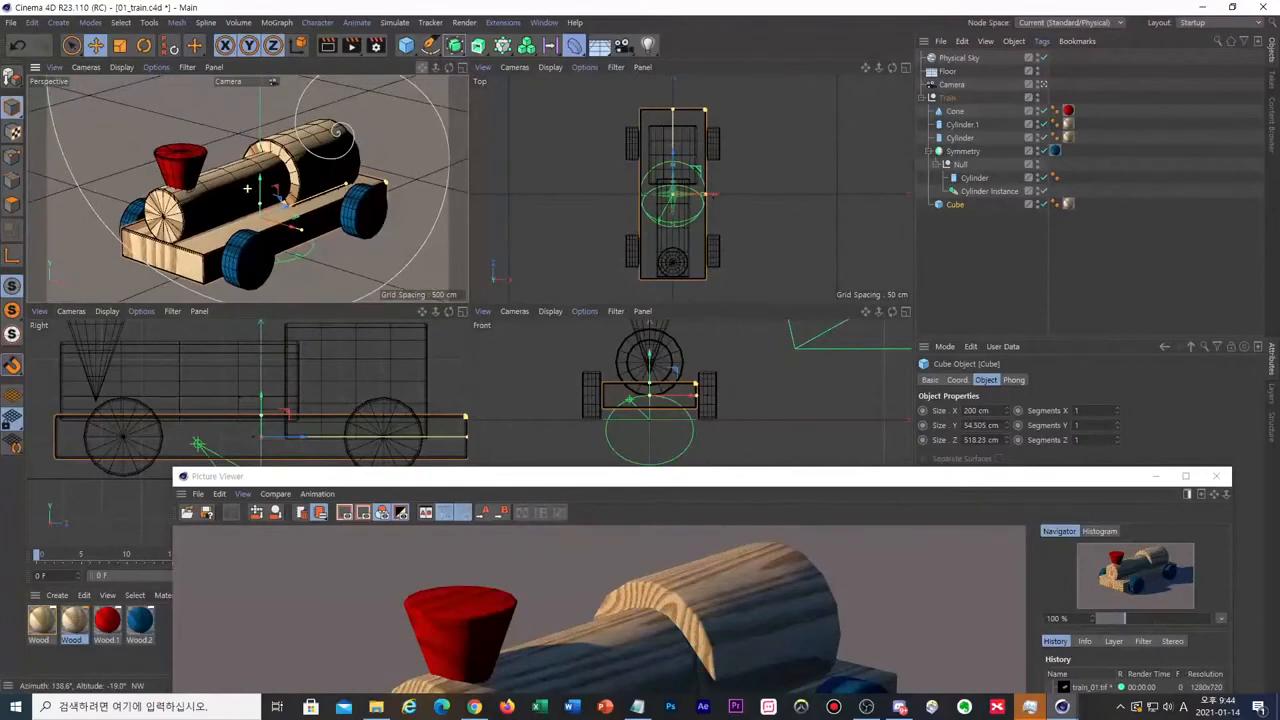
{"action": "left_click", "coordinate": [351, 45]}
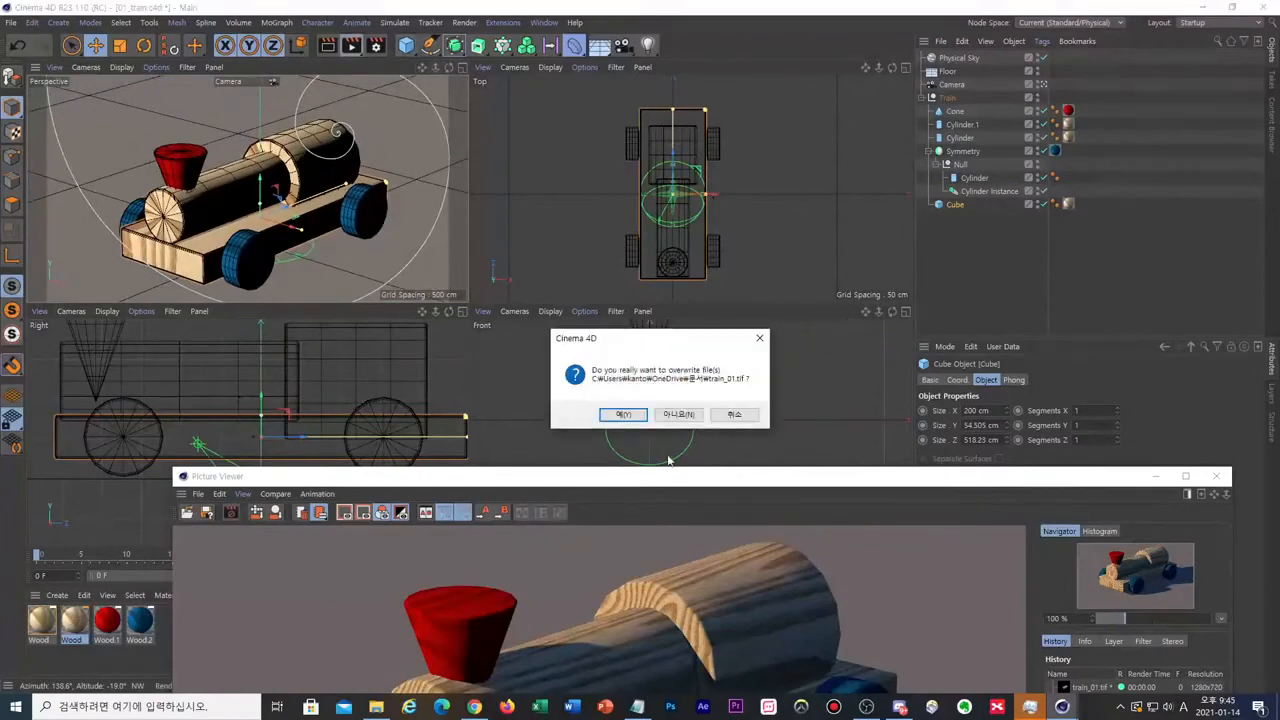
{"action": "left_click", "coordinate": [622, 414]}
{"action": "left_click_drag", "start_coordinate": [686, 478], "coordinate": [682, 130]}
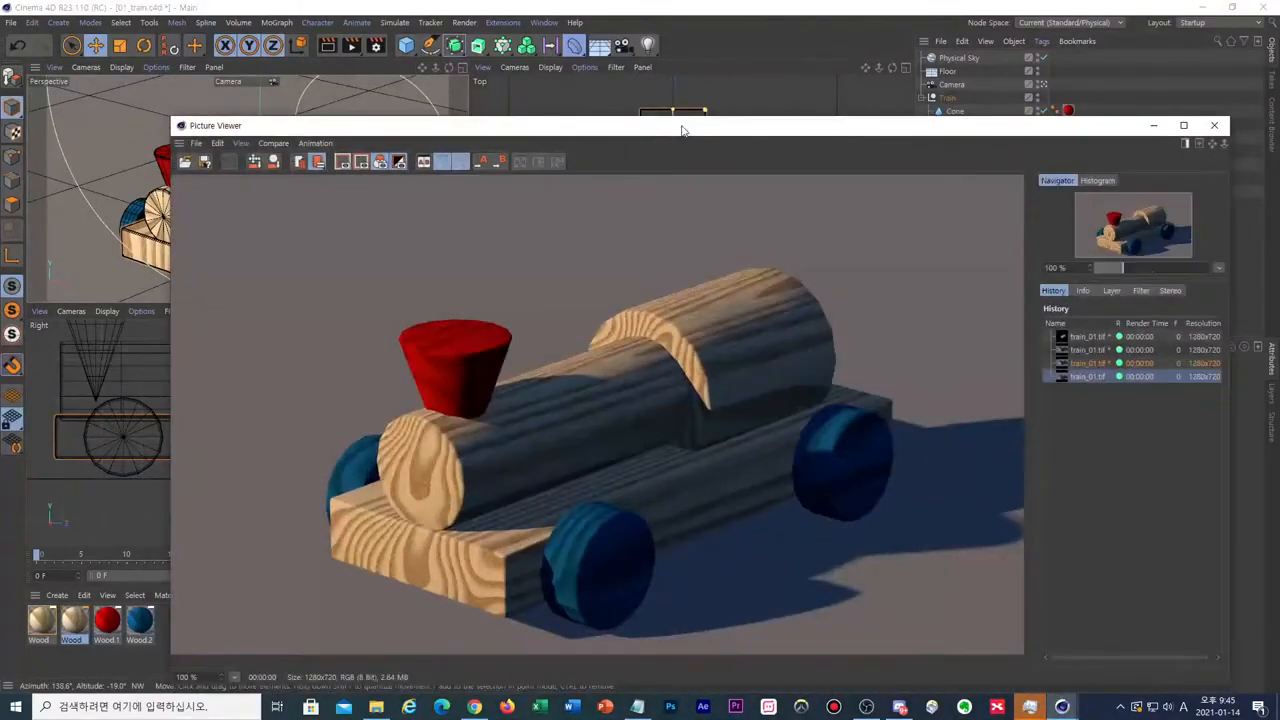
{"action": "left_click", "coordinate": [1089, 364]}
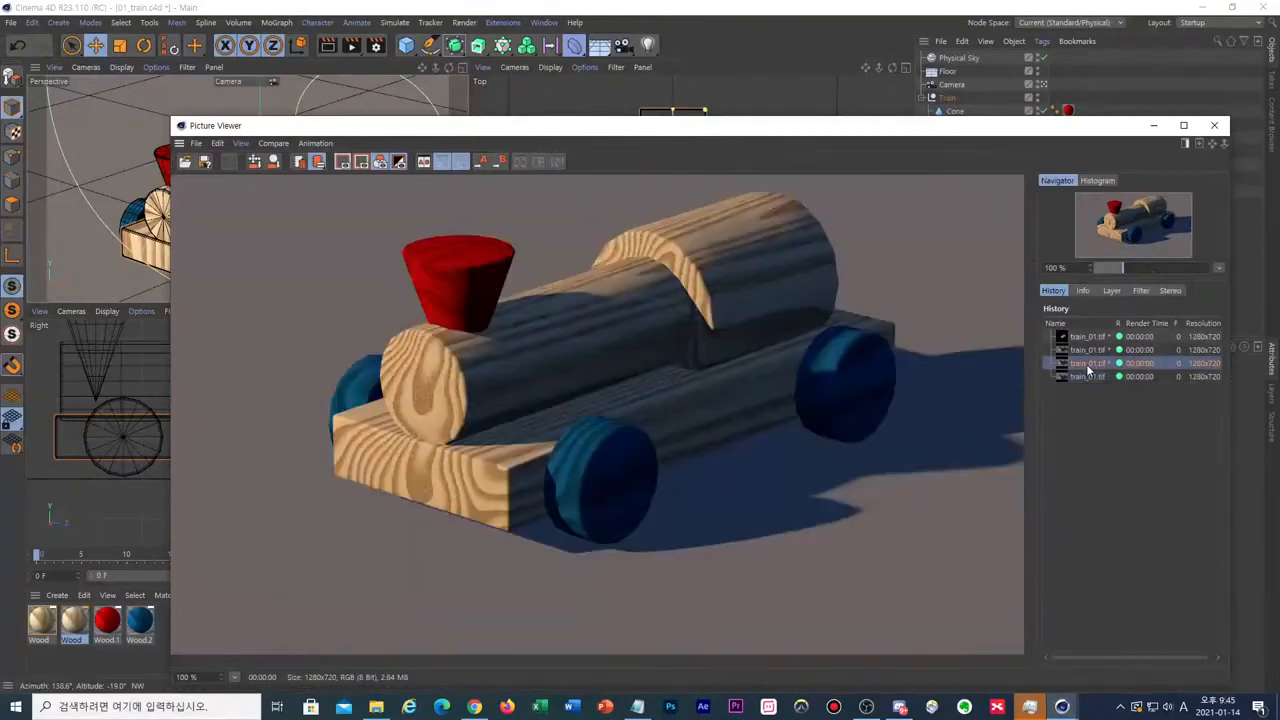
{"action": "left_click", "coordinate": [1090, 377]}
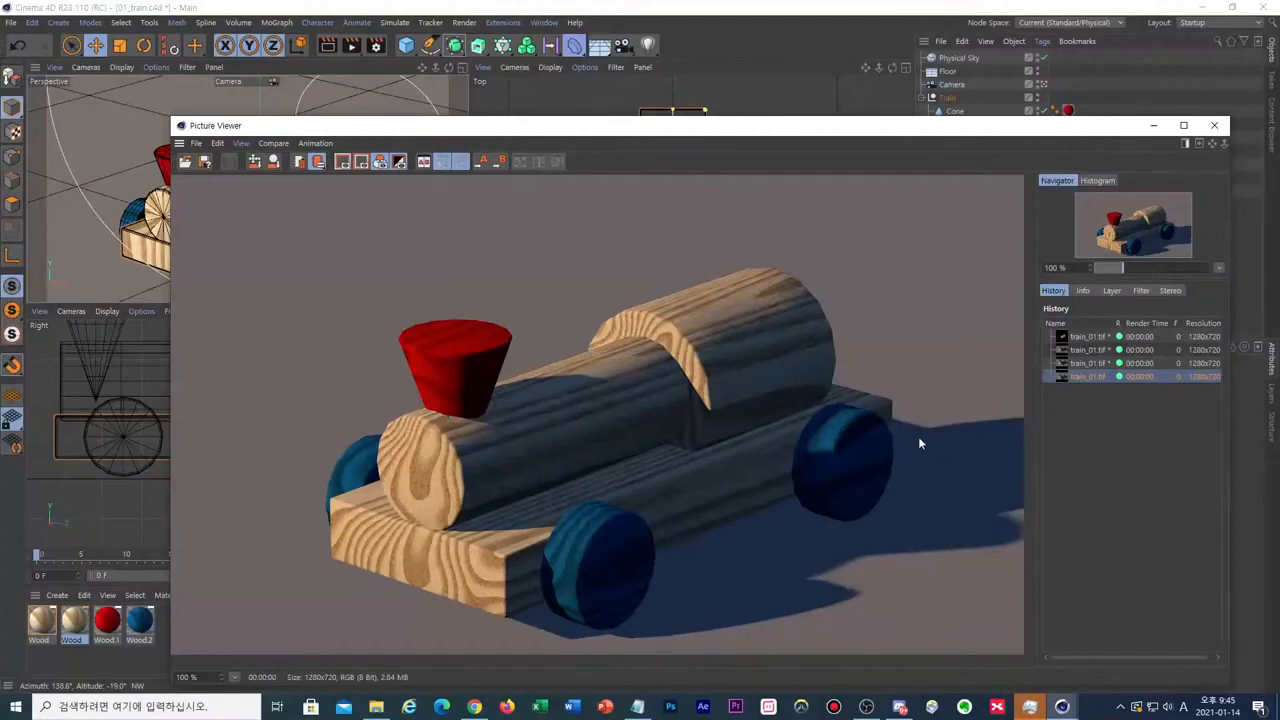
- Try to lighten the Physical Sky's sun preview color by lowering its saturation, and render over train_01.tif
{"action": "left_click_drag", "start_coordinate": [1059, 130], "coordinate": [737, 220]}
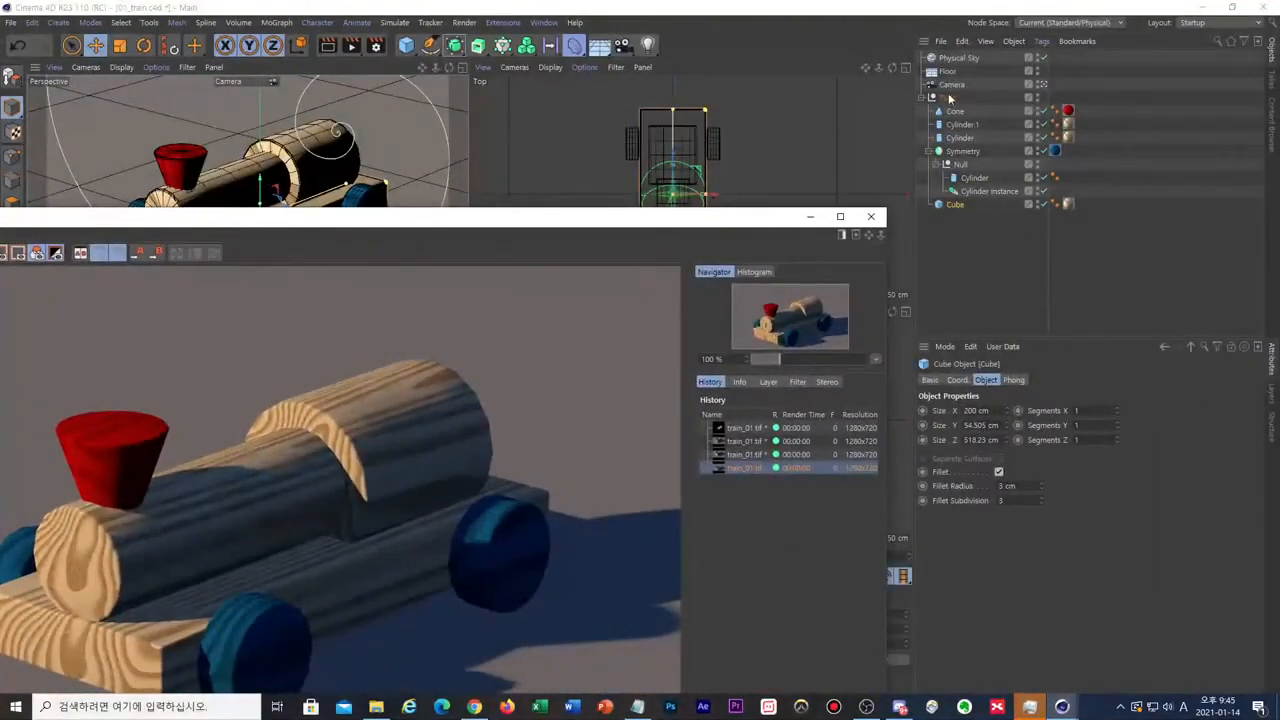
{"action": "left_click", "coordinate": [962, 58]}
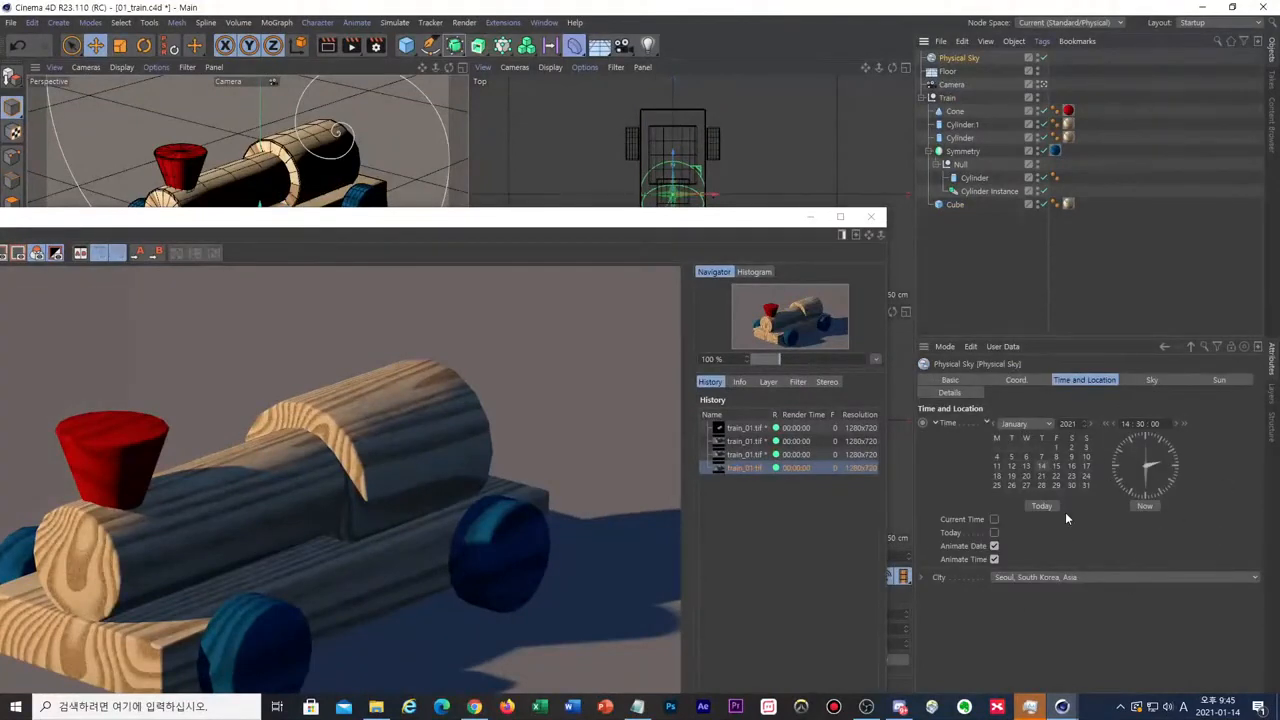
{"action": "left_click", "coordinate": [1227, 381]}
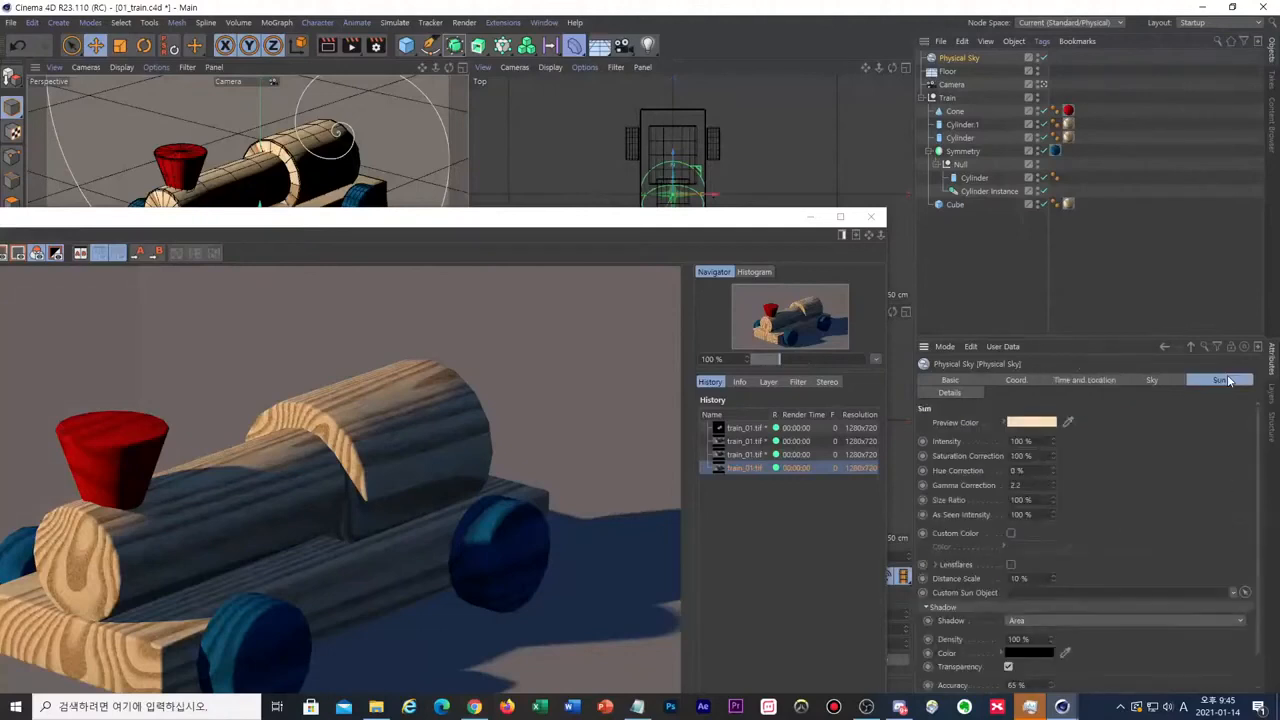
{"action": "left_click", "coordinate": [1020, 424]}
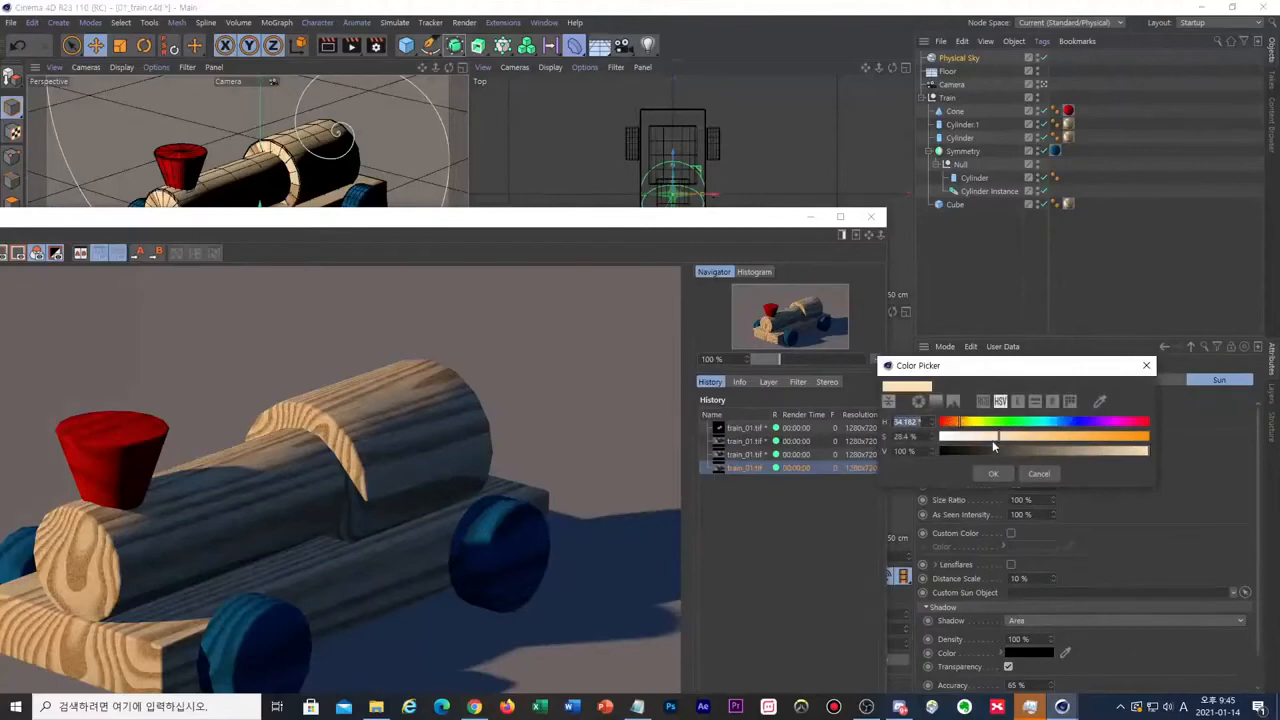
{"action": "left_click_drag", "start_coordinate": [992, 439], "coordinate": [949, 438]}
{"action": "left_click", "coordinate": [984, 472]}
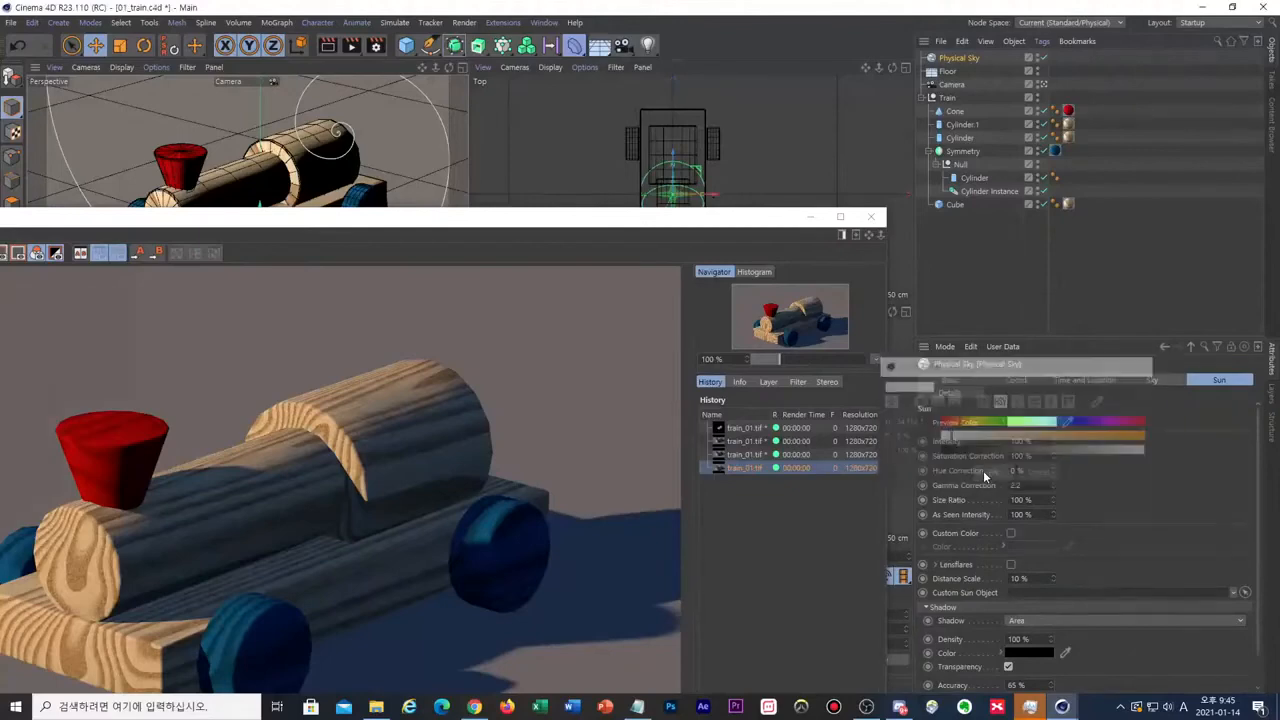
{"action": "left_click", "coordinate": [352, 52]}
{"action": "left_click", "coordinate": [614, 412]}
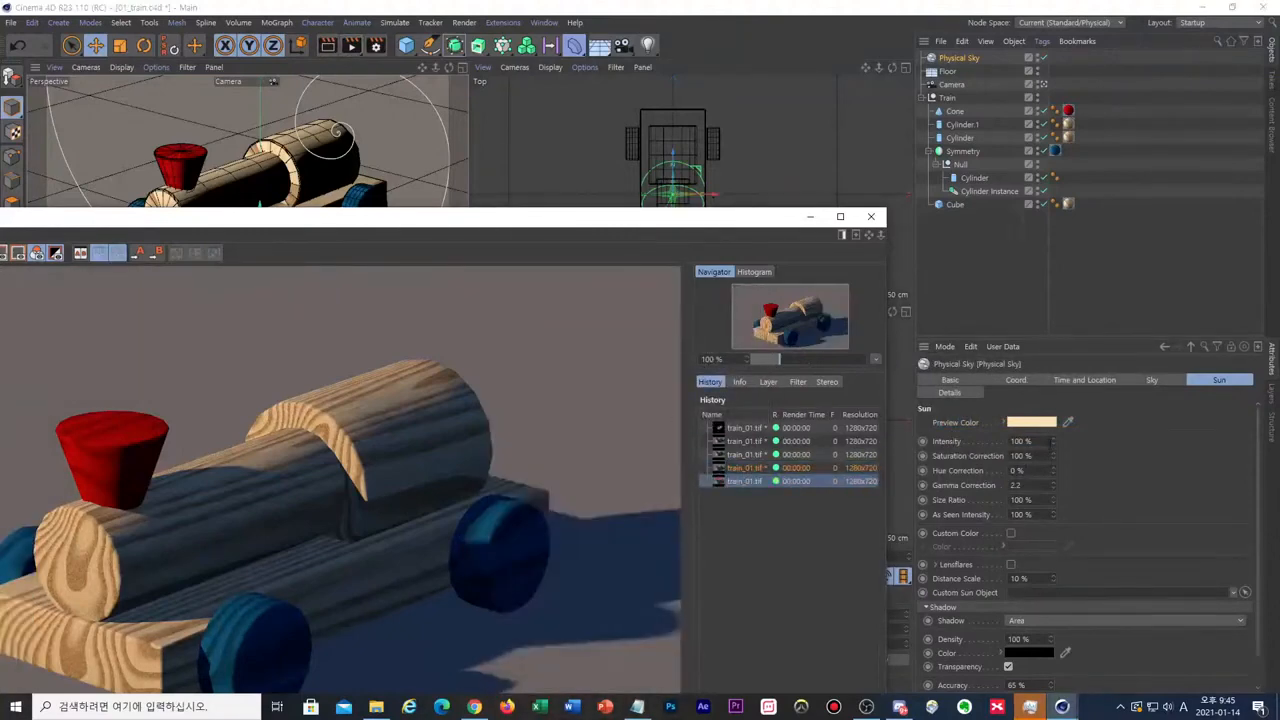
- Set the Physical Sky's sun intensity to 120%, render over train_01.tif, inspect the result and close the Picture Viewer
{"action": "left_click_drag", "start_coordinate": [1049, 441], "coordinate": [969, 437]}
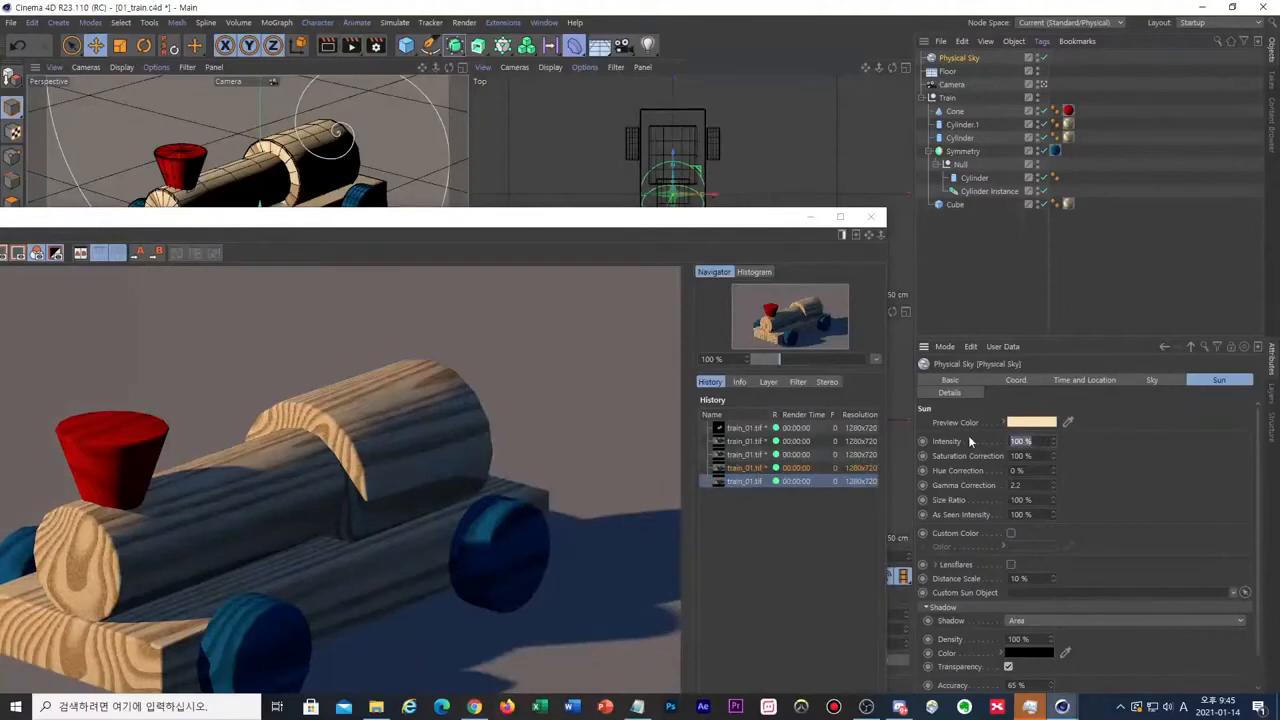
{"action": "type", "text": "120"}
{"action": "key", "text": "Return"}
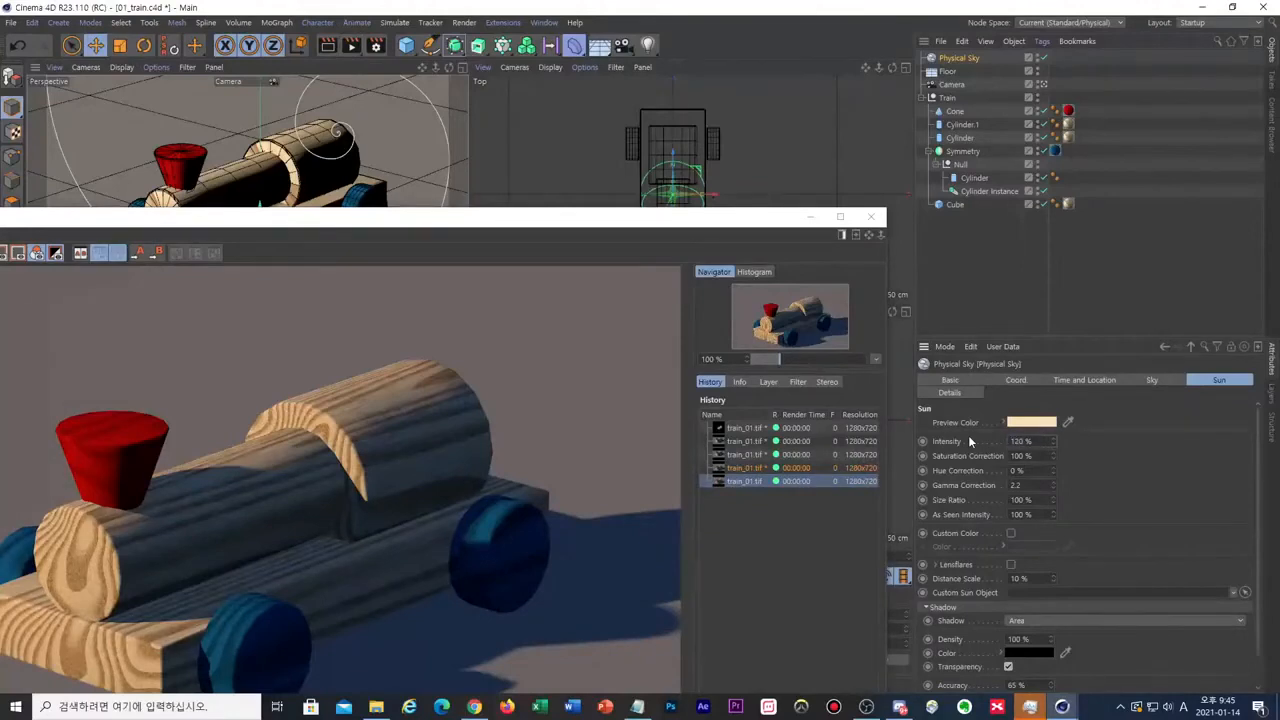
{"action": "left_click", "coordinate": [373, 46]}
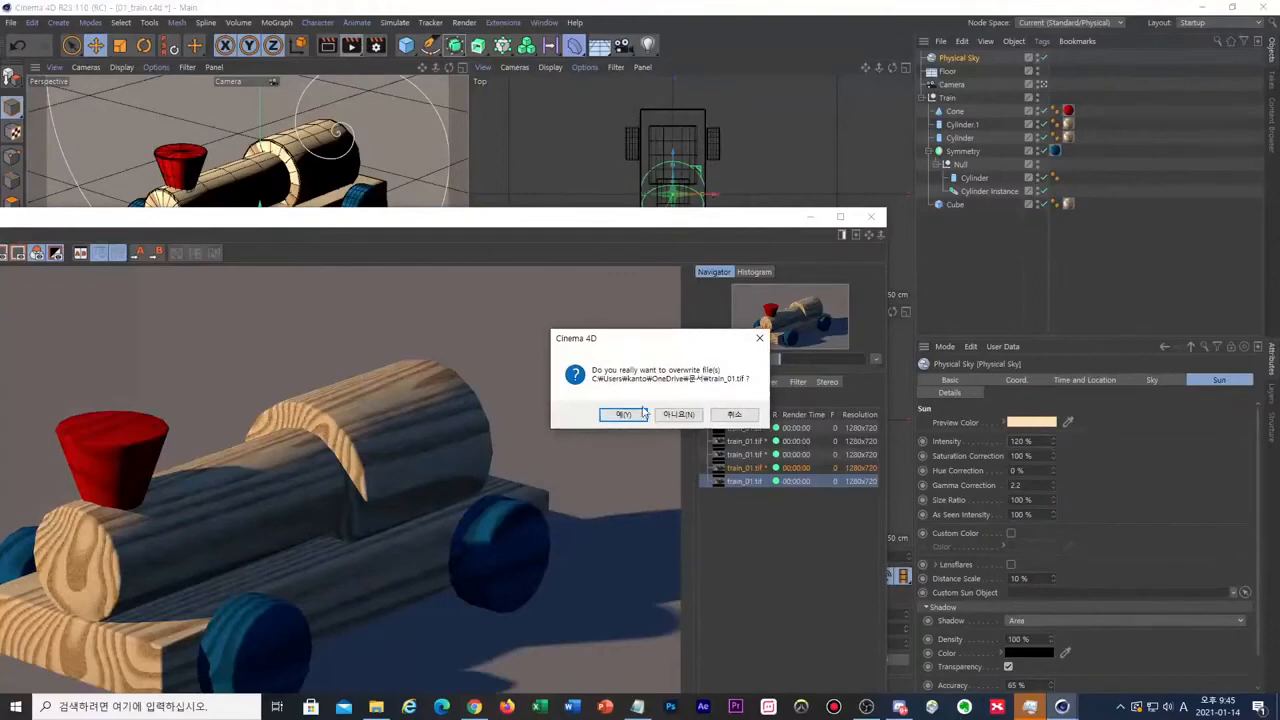
{"action": "left_click", "coordinate": [634, 414]}
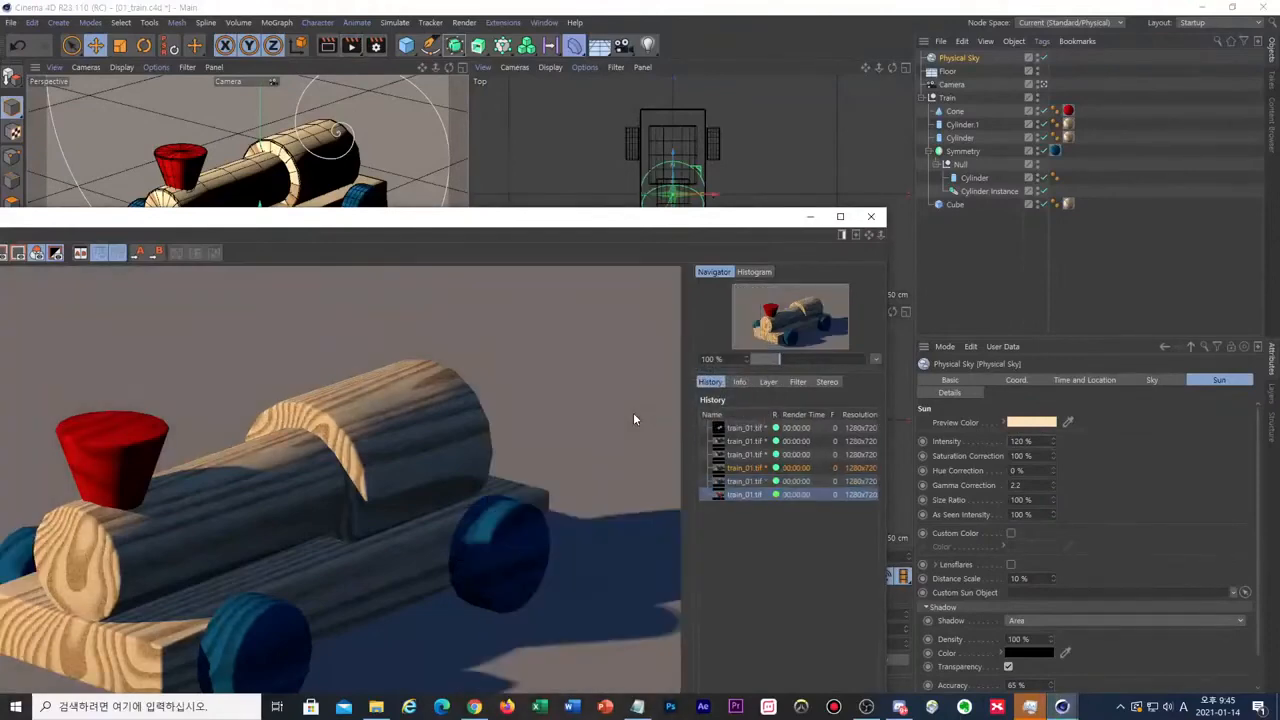
{"action": "left_click_drag", "start_coordinate": [508, 216], "coordinate": [757, 81]}
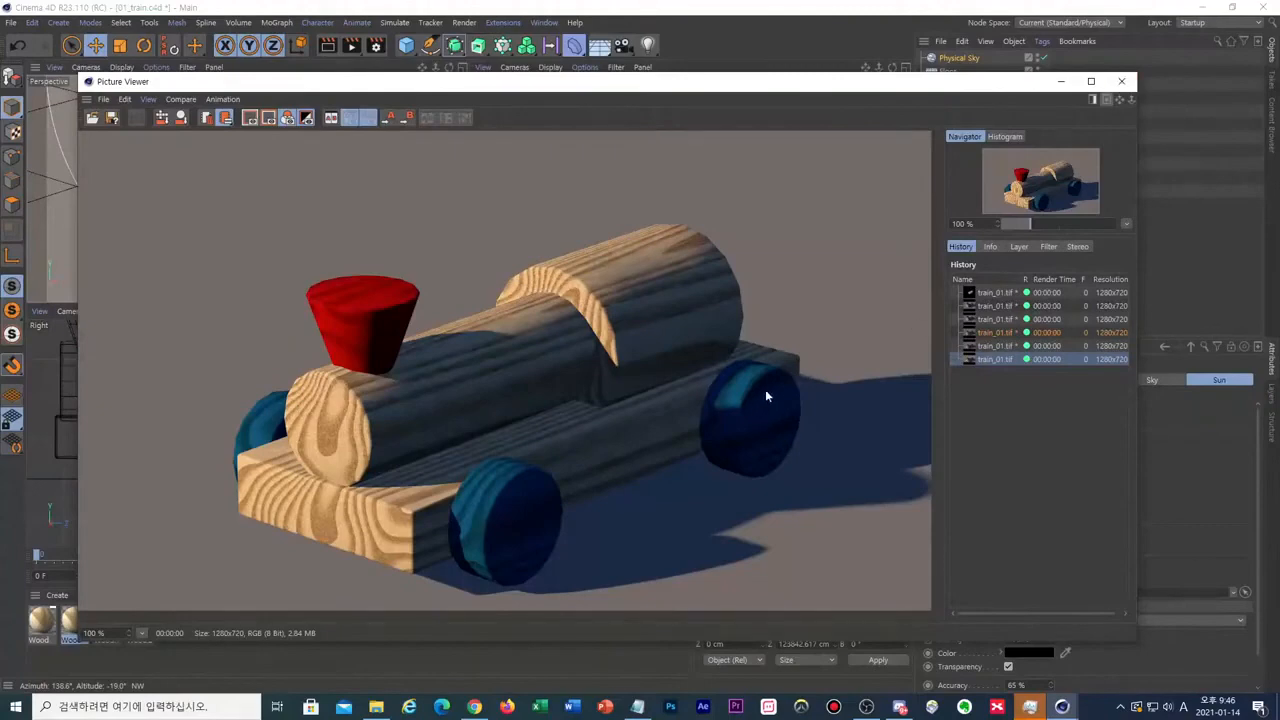
{"action": "left_click_drag", "start_coordinate": [893, 84], "coordinate": [746, 203]}
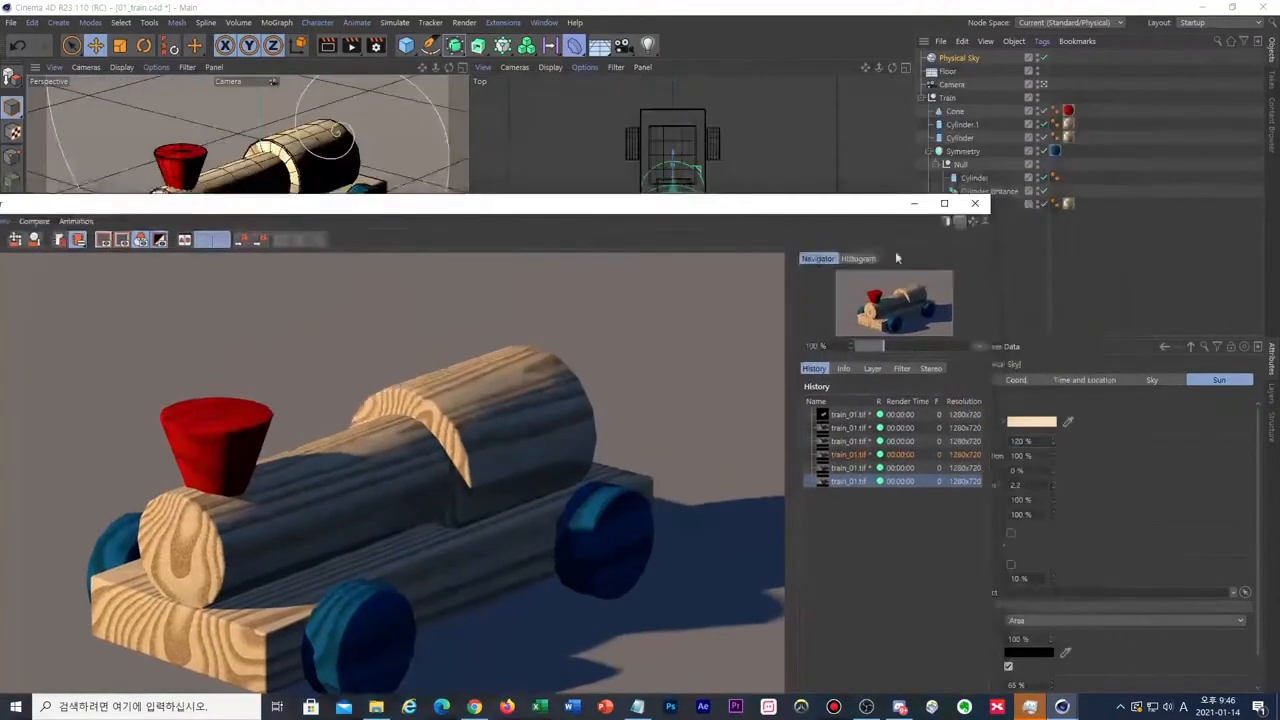
{"action": "left_click", "coordinate": [974, 200]}
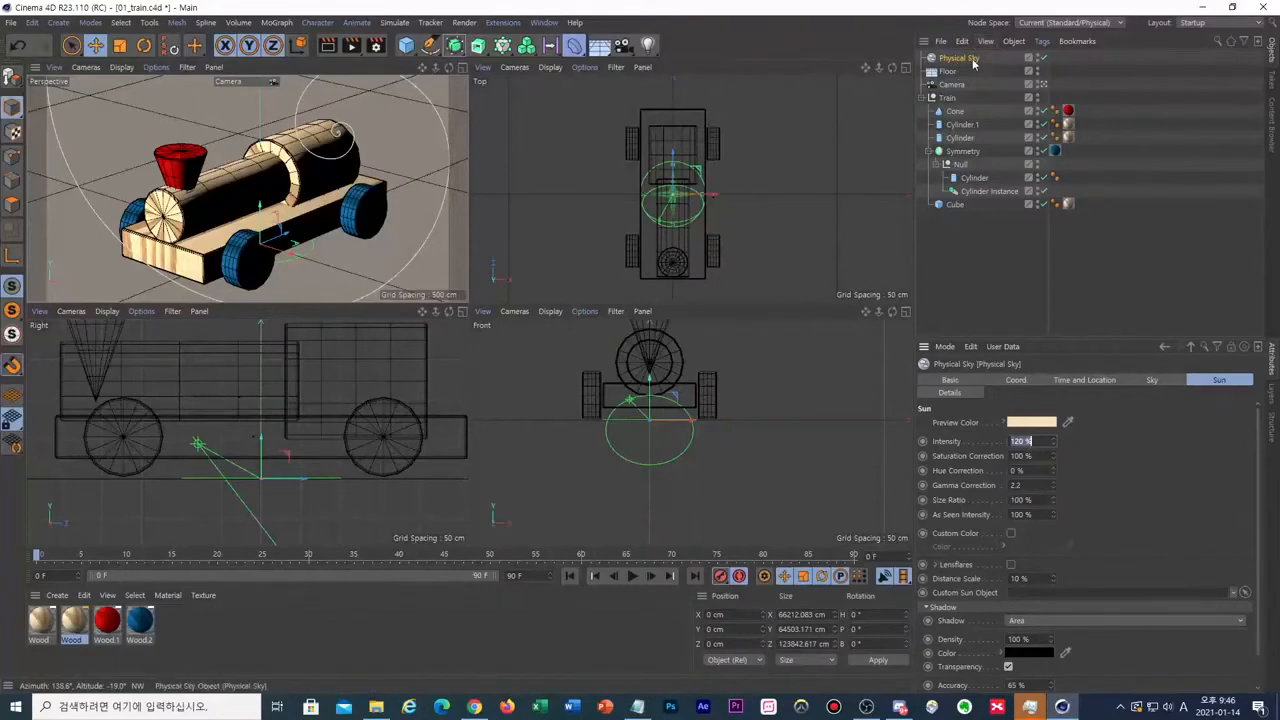
- Enlarge the perspective view, leave the Camera's view for the default camera, and frame the train's Cube base from the front corner
{"action": "left_click", "coordinate": [973, 60]}
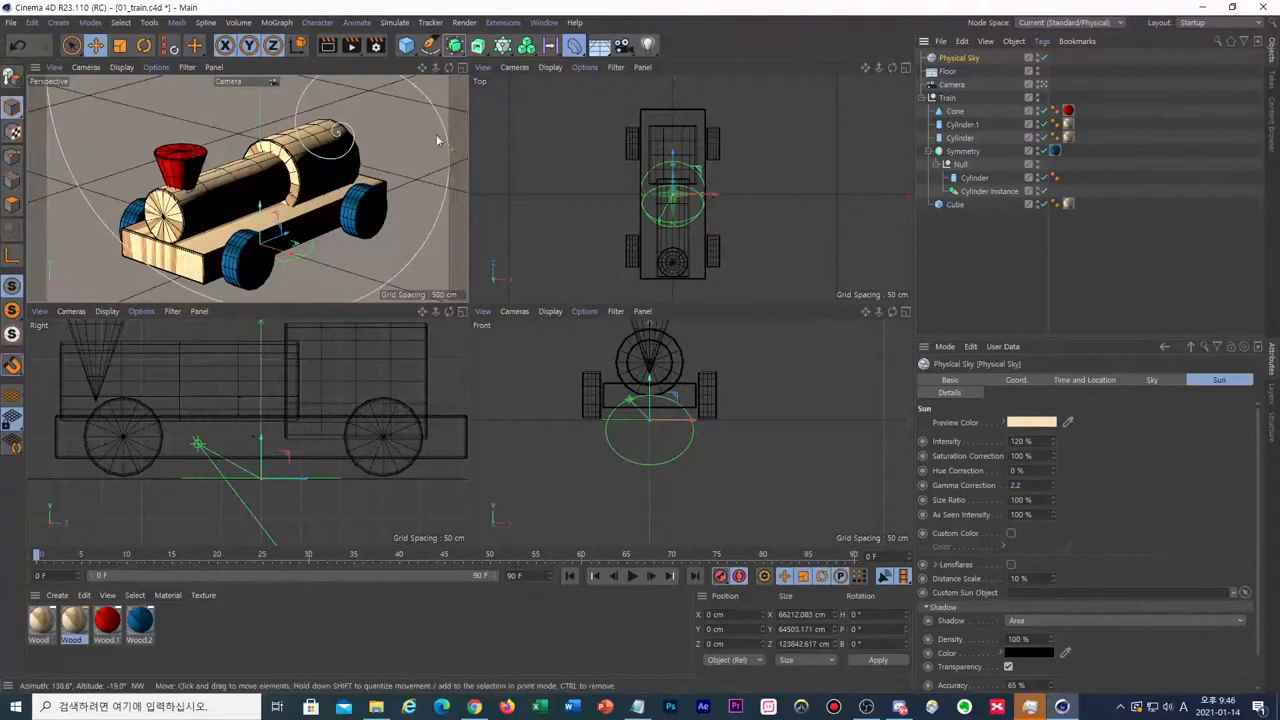
{"action": "left_click", "coordinate": [462, 66]}
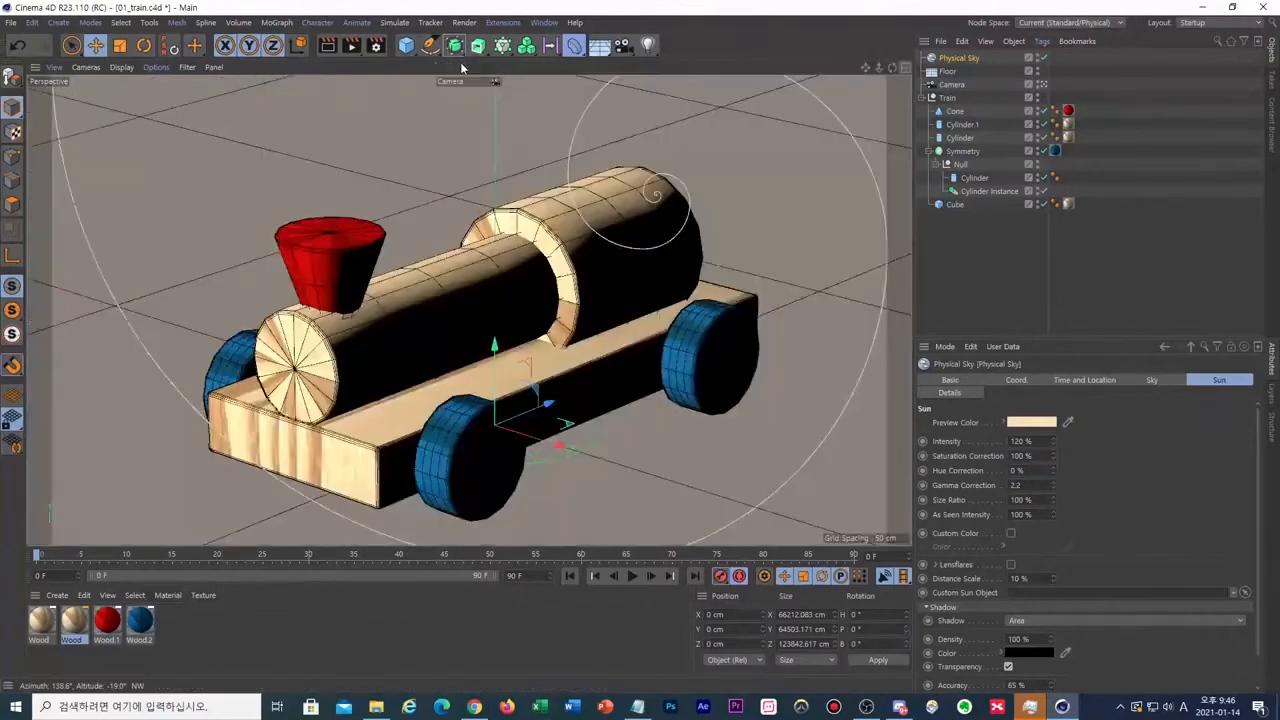
{"action": "left_click", "coordinate": [1043, 85]}
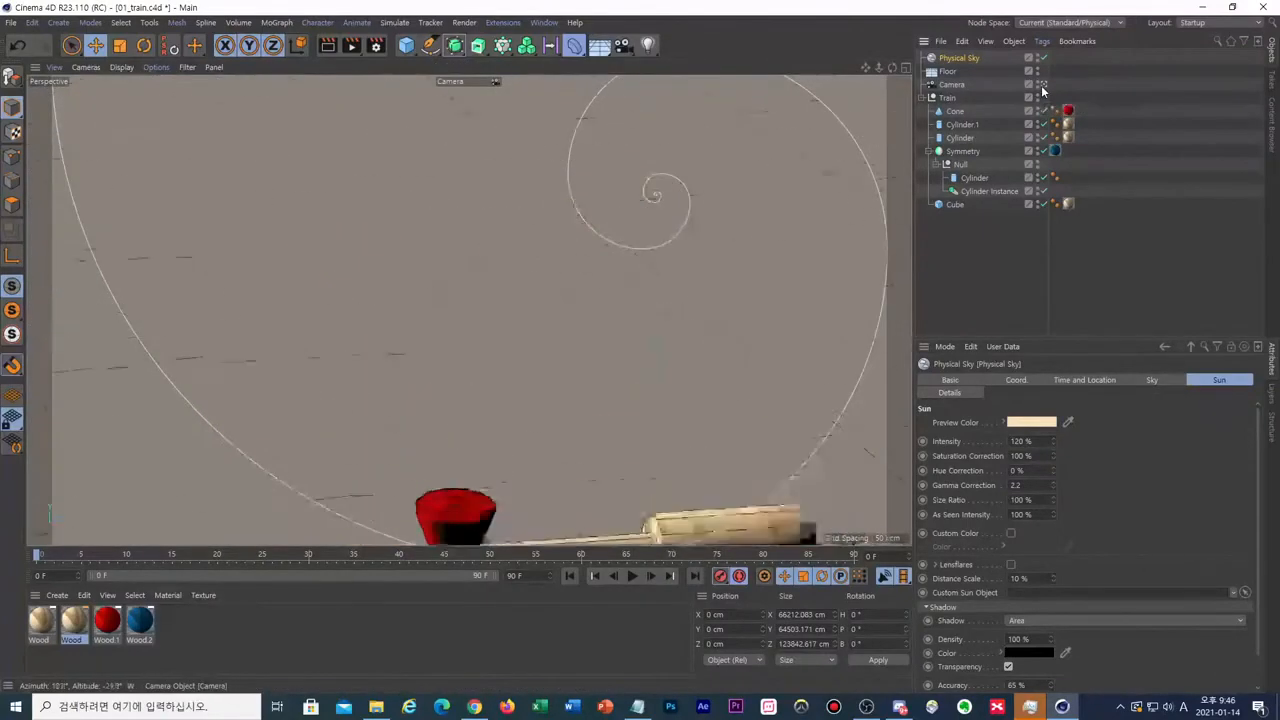
{"action": "left_click_drag", "start_coordinate": [866, 68], "coordinate": [862, 103]}
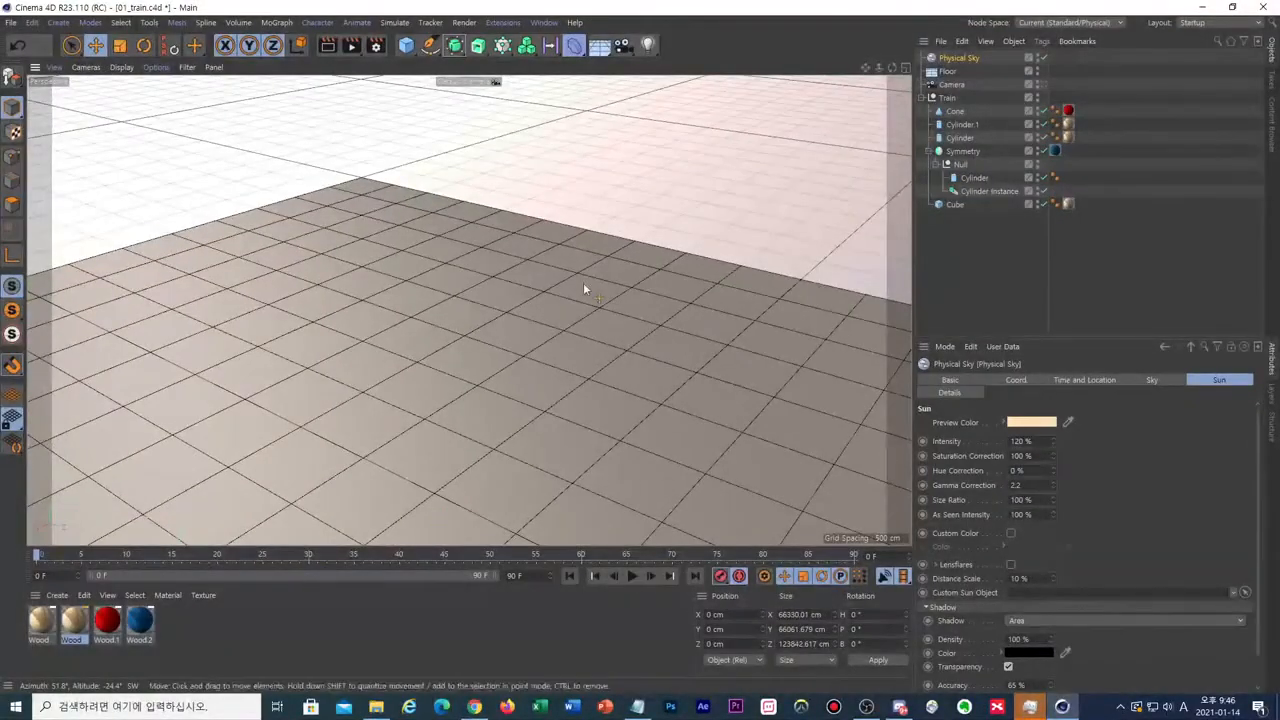
{"action": "left_click", "coordinate": [955, 205]}
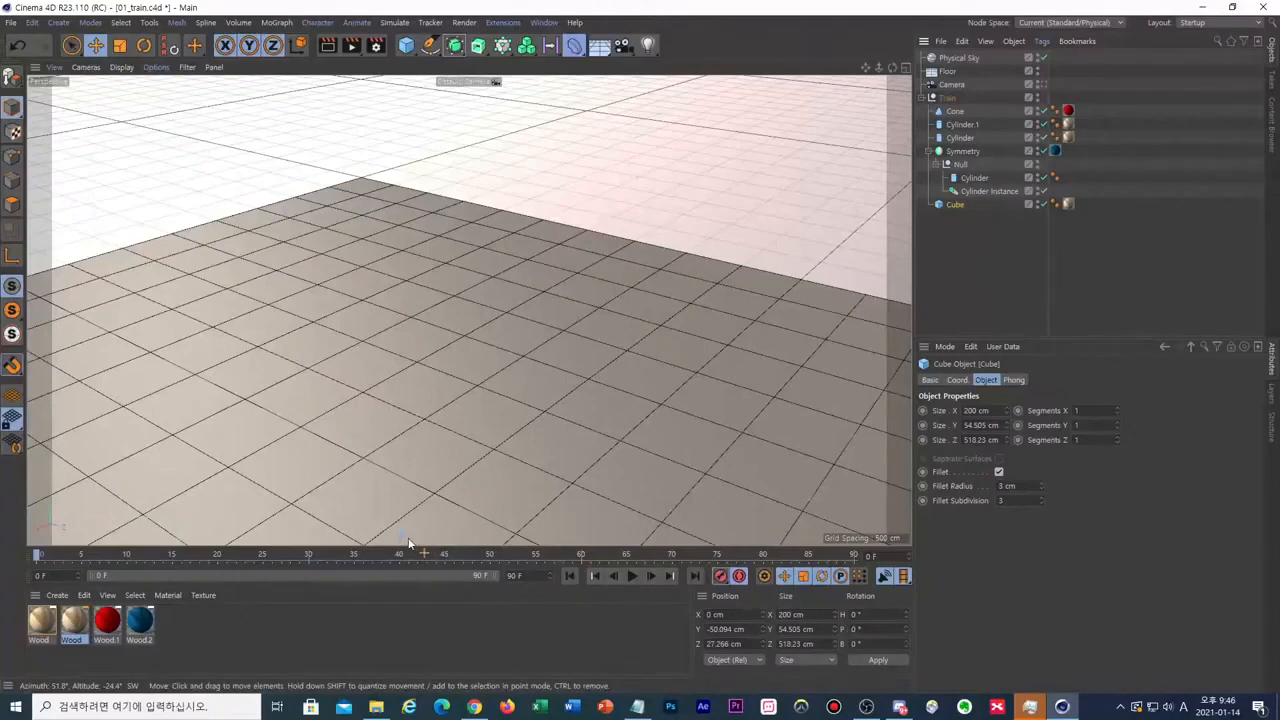
{"action": "key", "text": "o"}
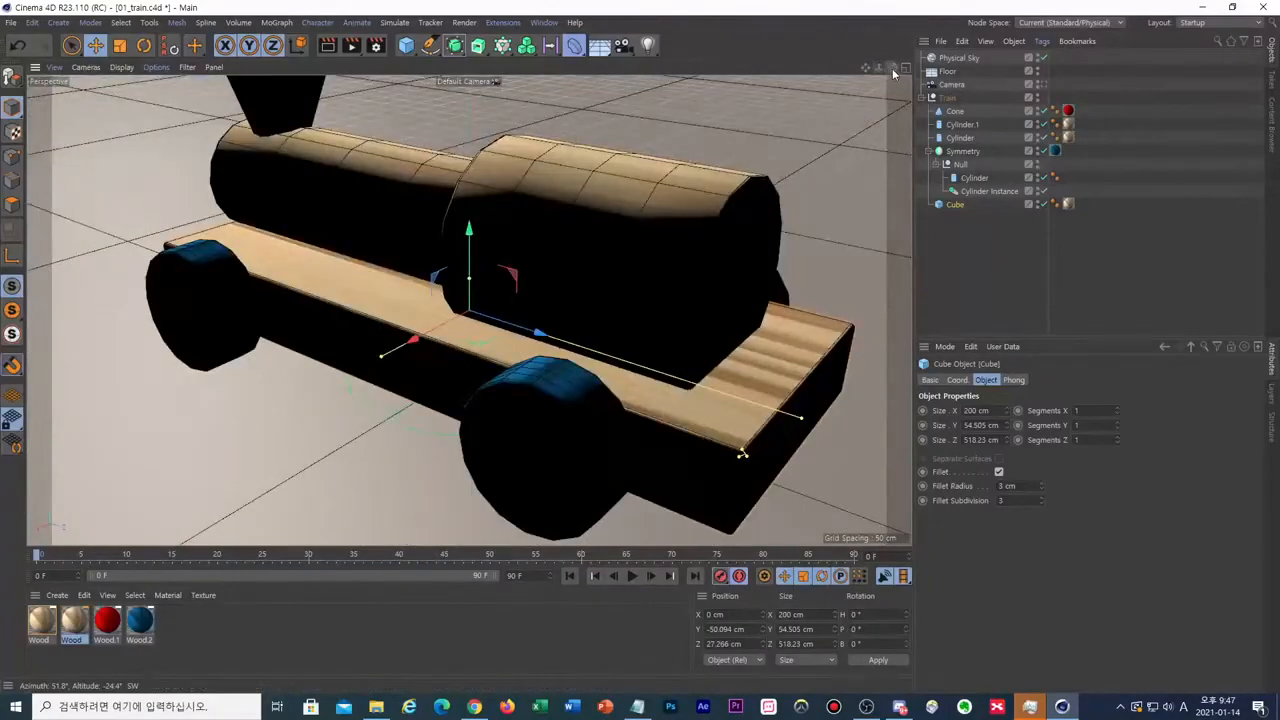
{"action": "mouse_move", "coordinate": [887, 72]}
{"action": "left_mouse_down"}
{"action": "mouse_move", "coordinate": [868, 71]}
{"action": "mouse_move", "coordinate": [893, 90]}
{"action": "left_mouse_up"}
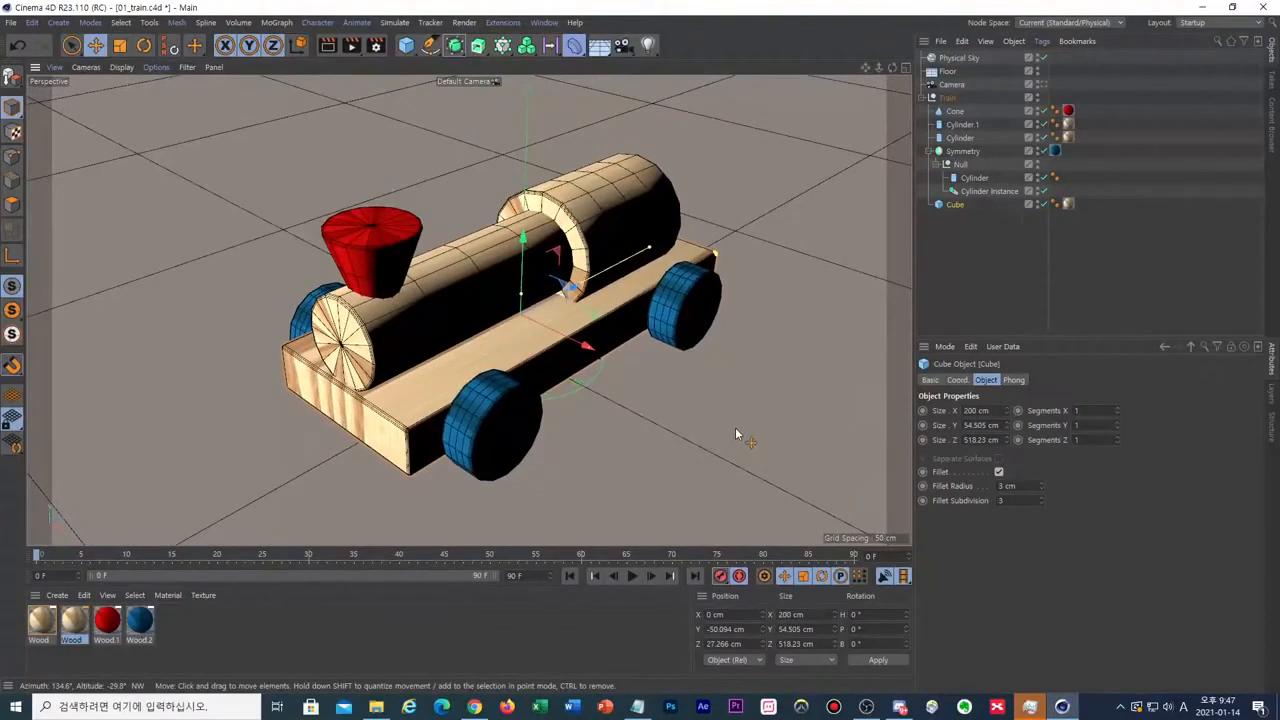
- Switch to the Notepad notes and add the framing shortcuts H, O for Object and S for element below "모깍기"
{"action": "left_click", "coordinate": [637, 706]}
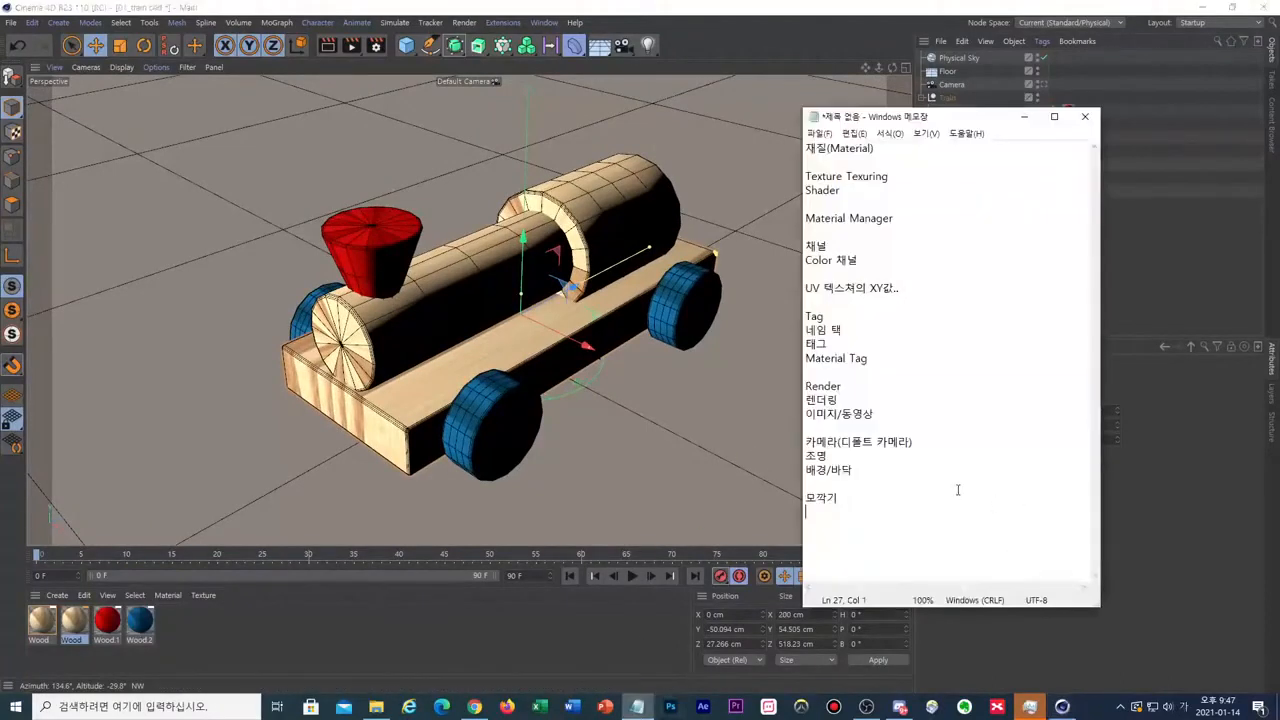
{"action": "key", "text": "Return"}
{"action": "type", "text": "ㅗ"}
{"action": "key", "text": "BackSpace"}
{"action": "key", "text": "Hangul"}
{"action": "type", "text": "H "}
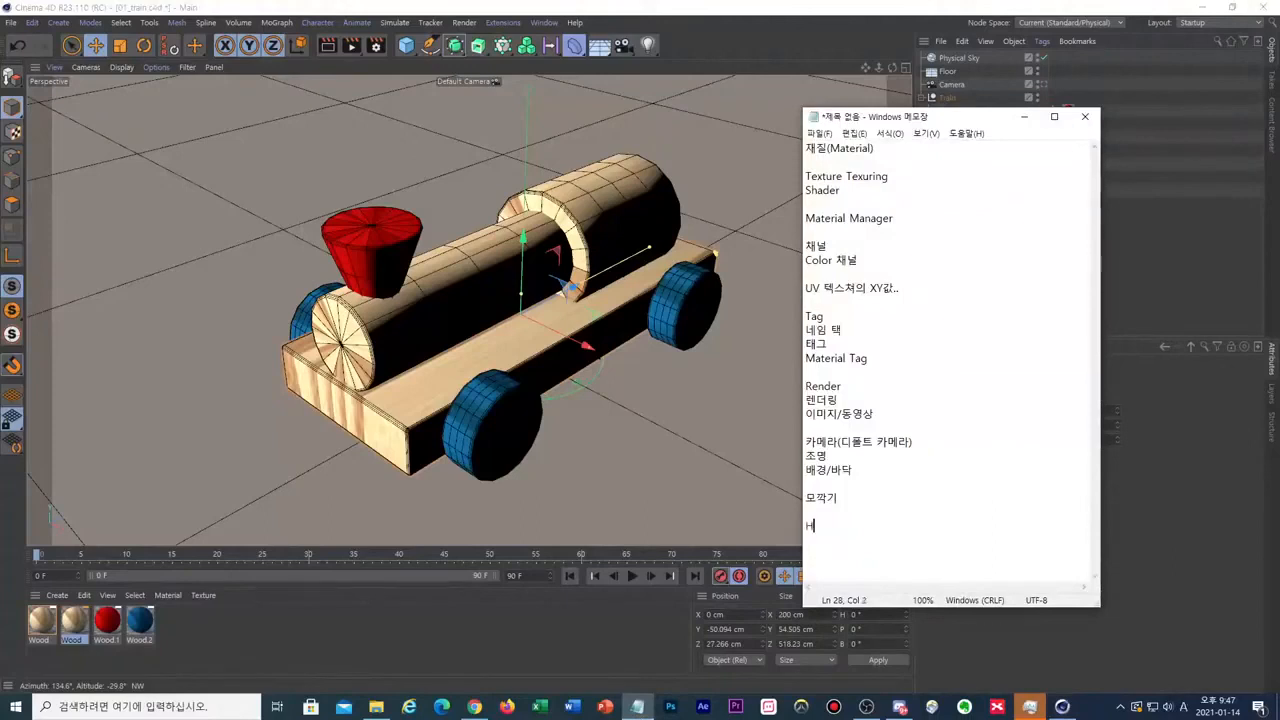
{"action": "type", "text": "O"}
{"action": "key", "text": "Return"}
{"action": "type", "text": "S"}
{"action": "key", "text": "Up"}
{"action": "key", "text": "Up"}
{"action": "left_click", "coordinate": [831, 539]}
{"action": "type", "text": "bject"}
{"action": "key", "text": "Down"}
{"action": "type", "text": "(eleme"}
- Return to Cinema 4D, zoom far out from the train, and bring it back into view with Frame Geometry
{"action": "left_click", "coordinate": [53, 68]}
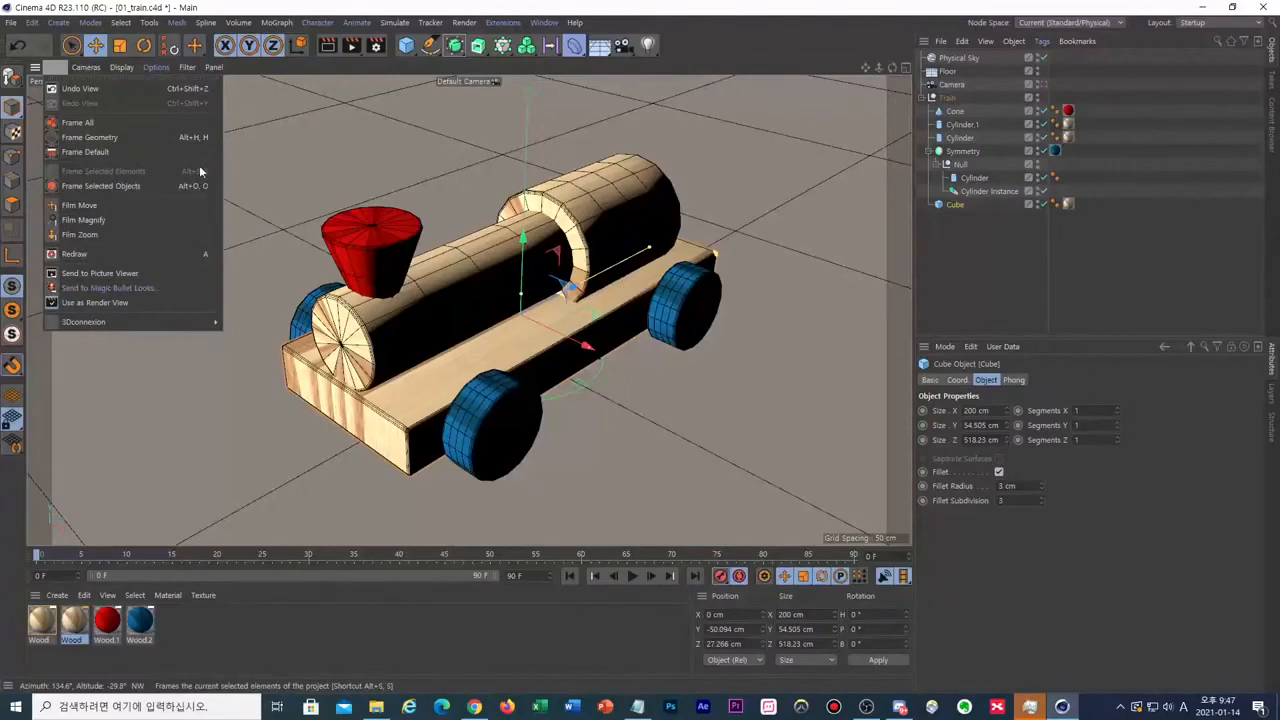
{"action": "left_click", "coordinate": [748, 230]}
{"action": "scroll", "coordinate": [748, 230], "scroll_direction": "down", "scroll_amount": 10}
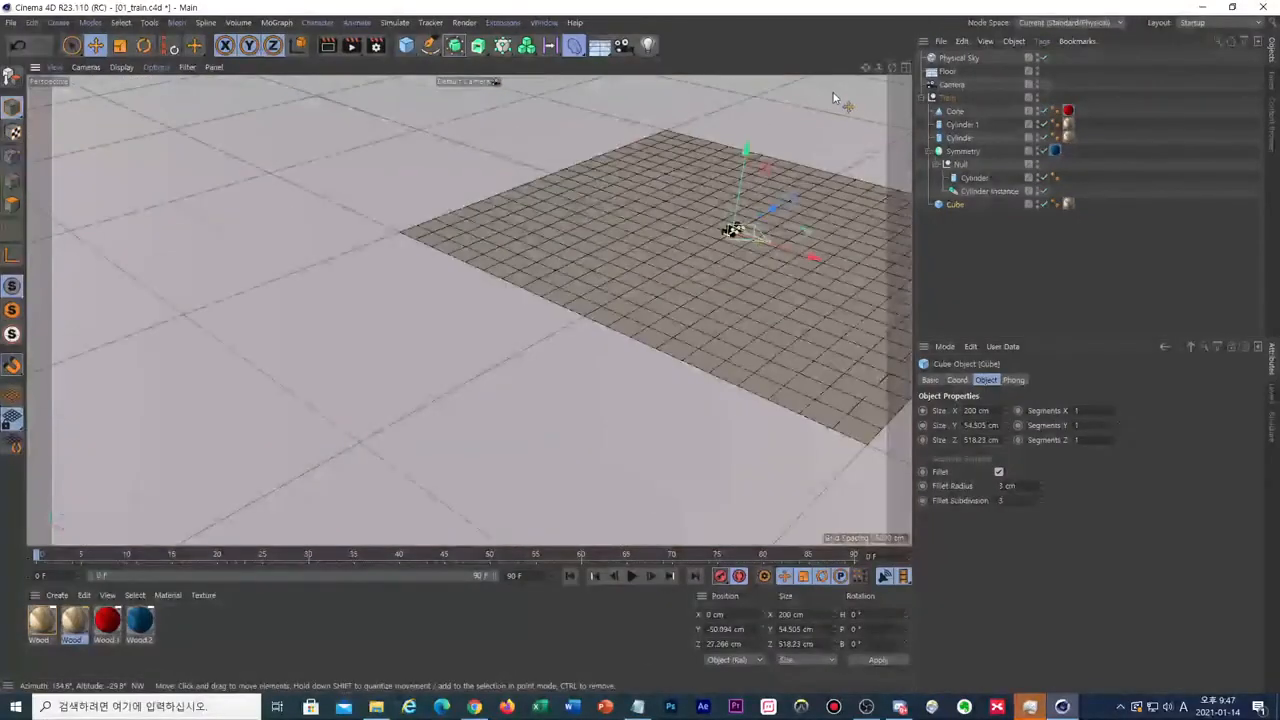
{"action": "key", "text": "h"}
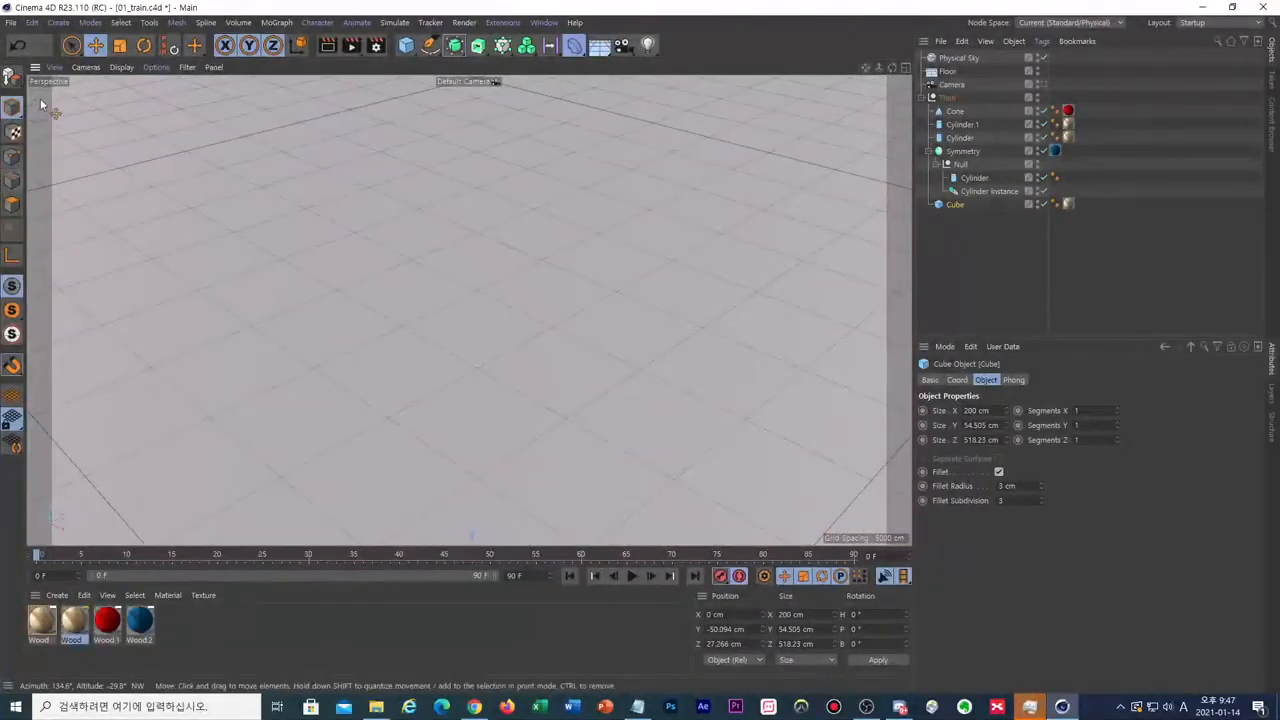
{"action": "left_click", "coordinate": [54, 67]}
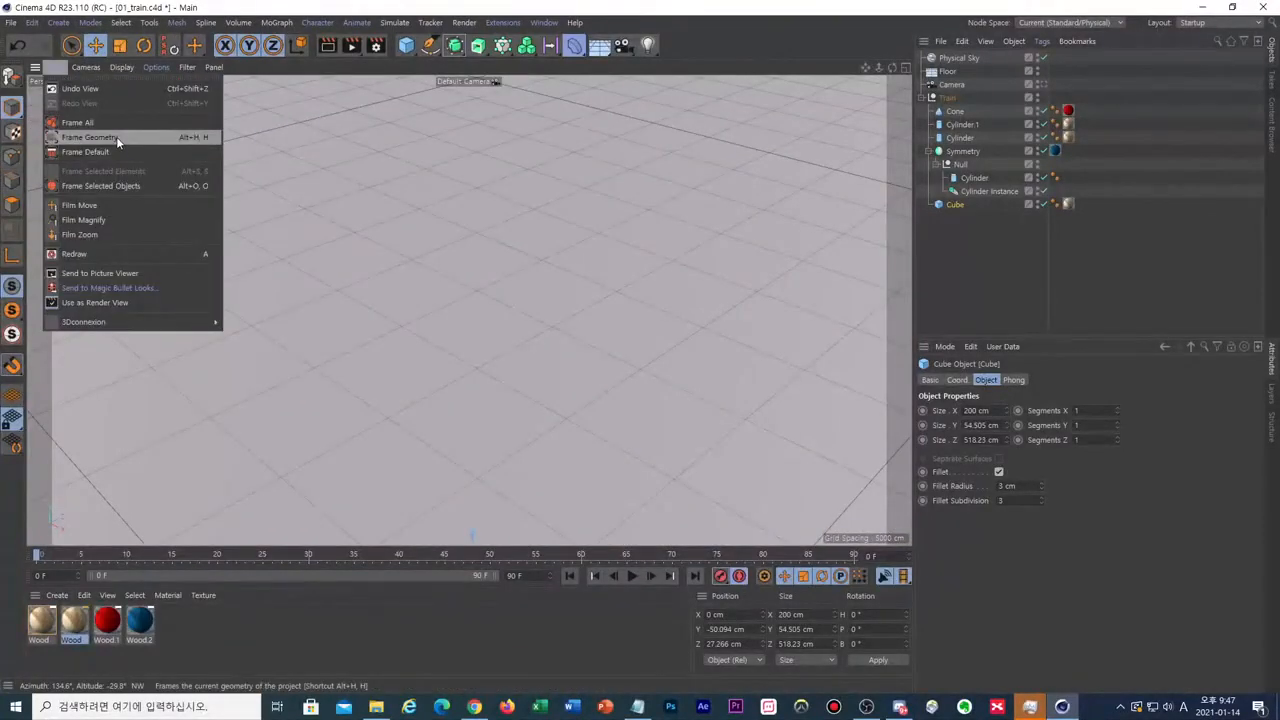
{"action": "left_click", "coordinate": [116, 137]}
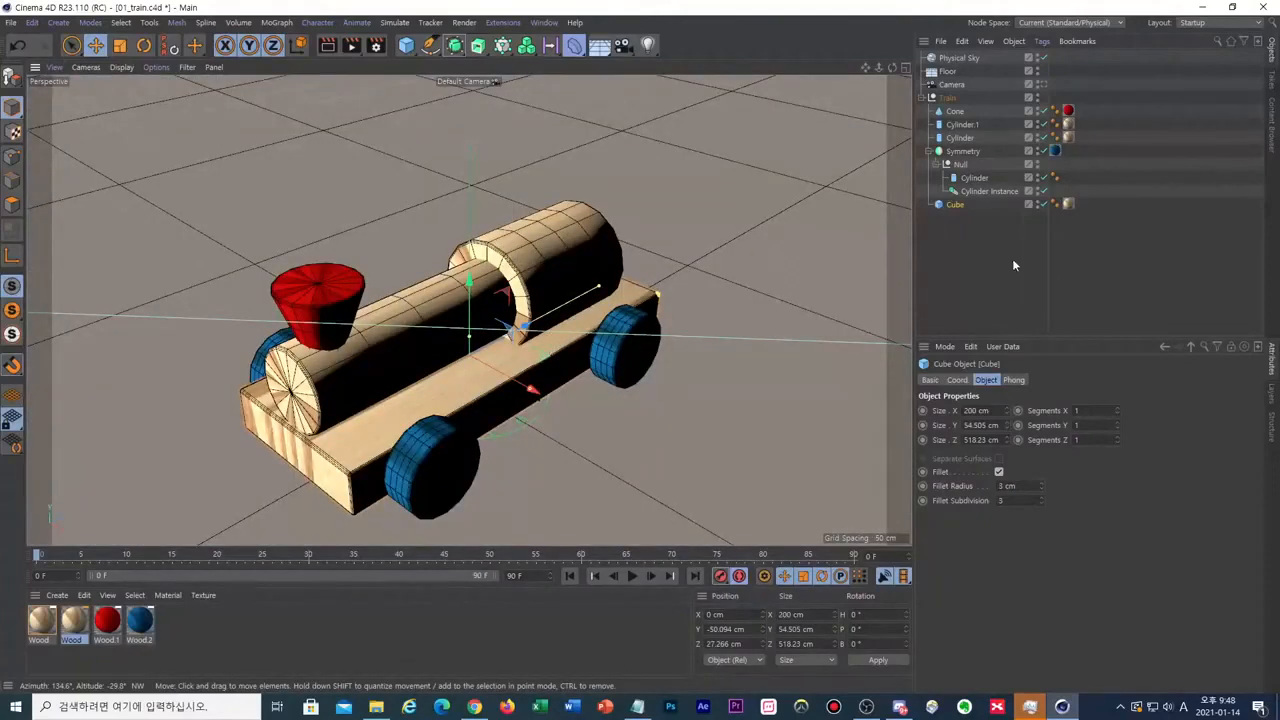
- Frame the selected Cube base with Frame Selected Objects and open the view framing commands again
{"action": "left_click", "coordinate": [54, 67]}
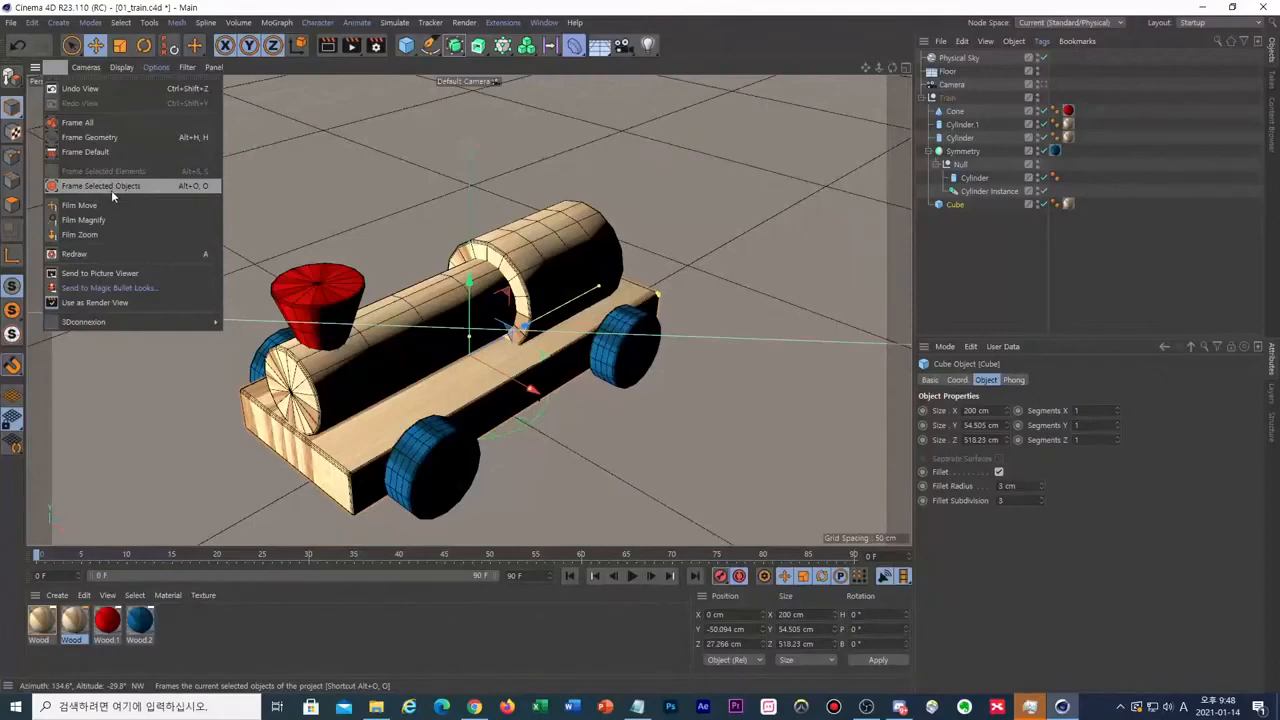
{"action": "left_click", "coordinate": [172, 186]}
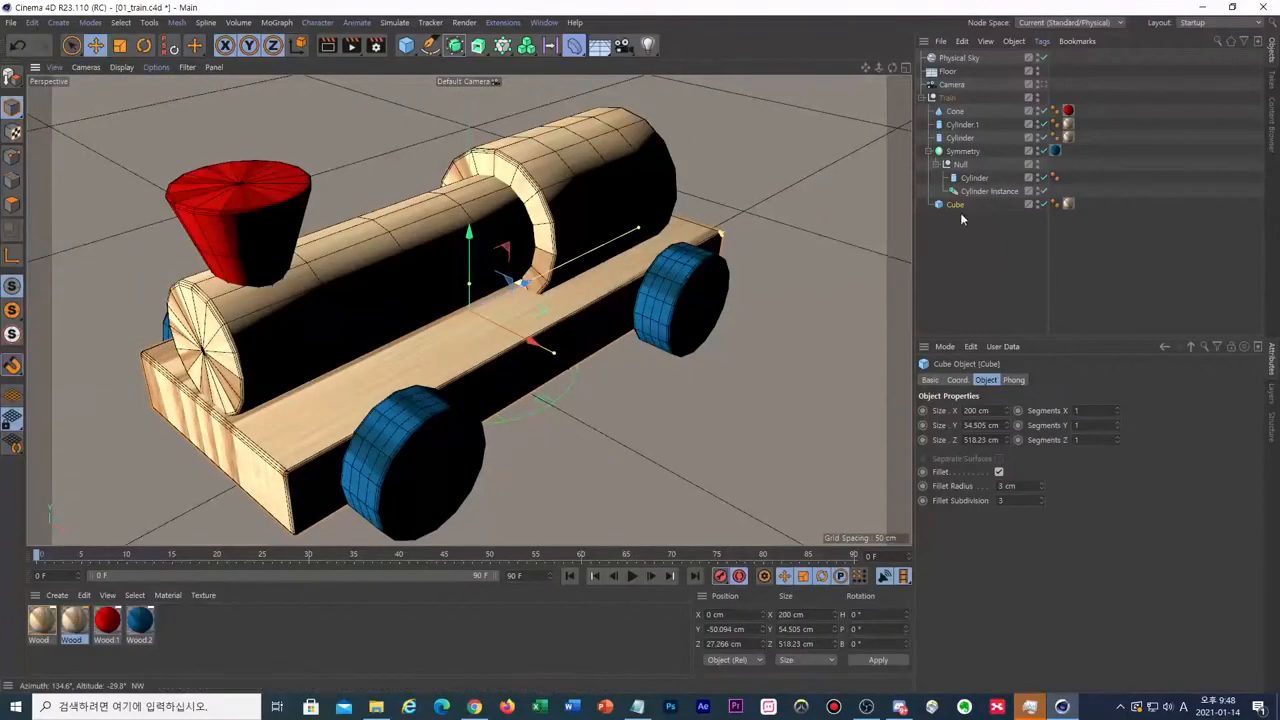
{"action": "left_click", "coordinate": [55, 67]}
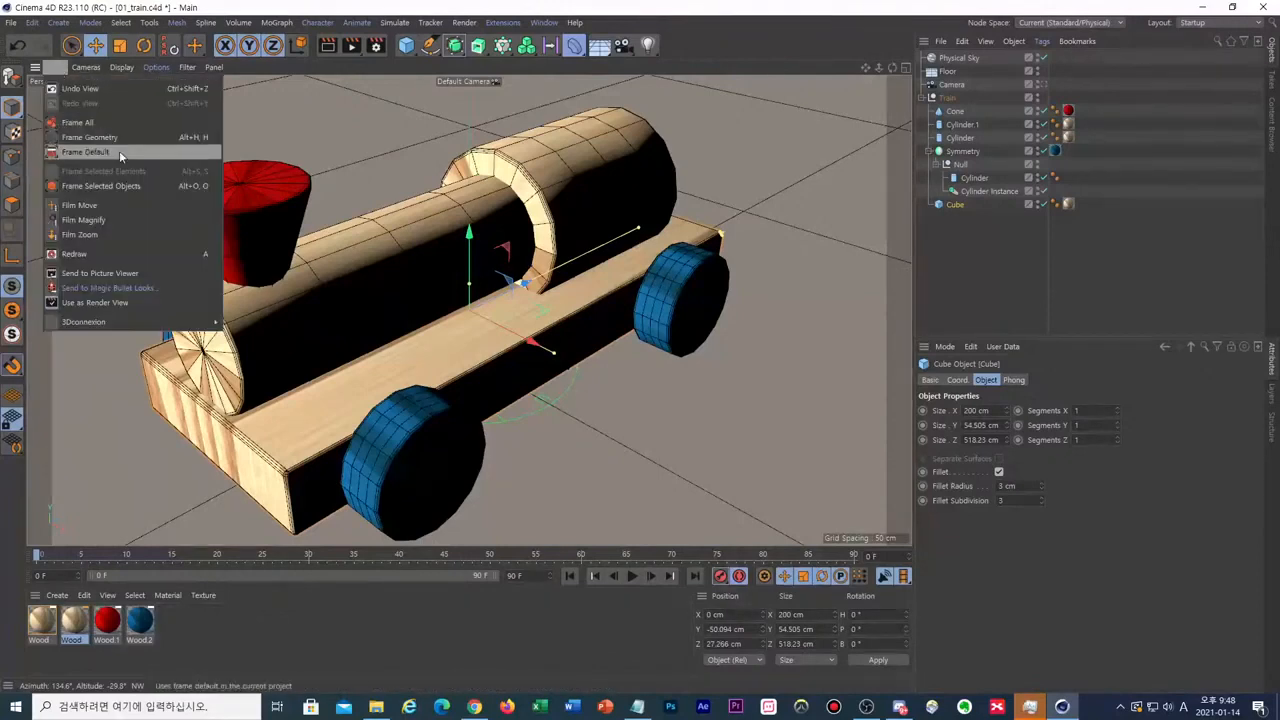